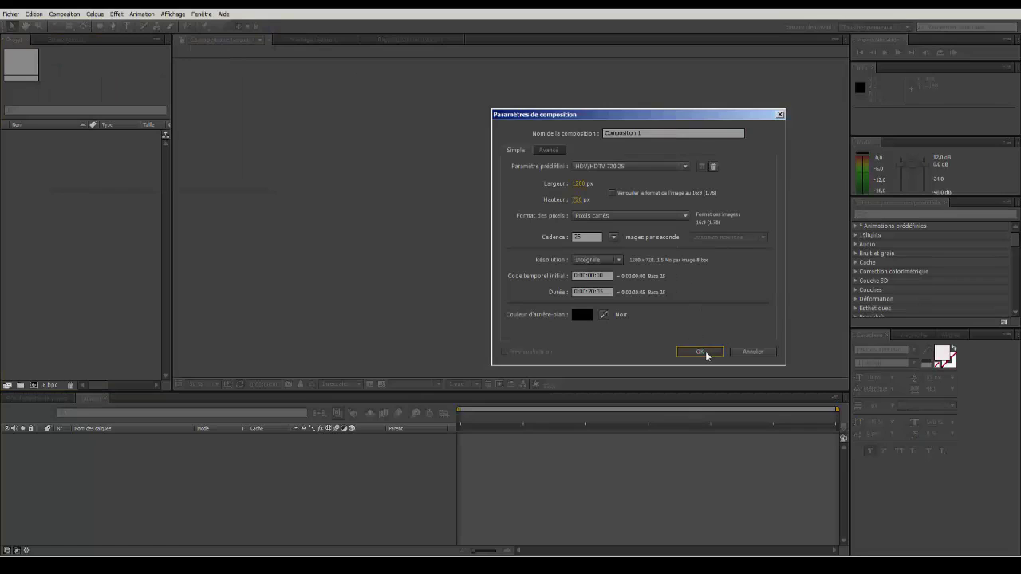
# Create a blue solid layer, Bleu roi uni 1, measuring 100 × 100 px
pyautogui.rightClick(153, 467)
pyautogui.moveTo(268, 374)
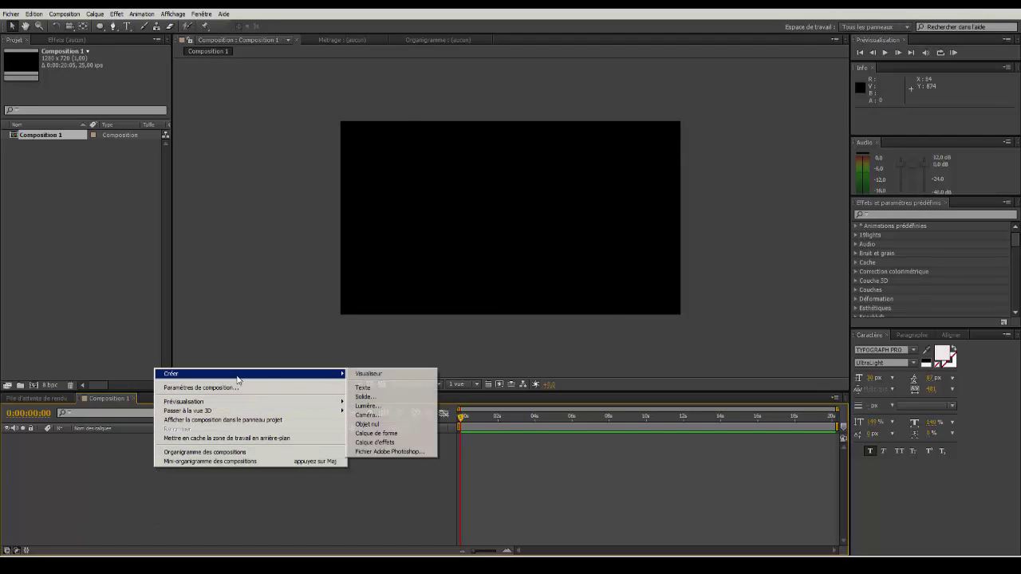
pyautogui.click(415, 397)
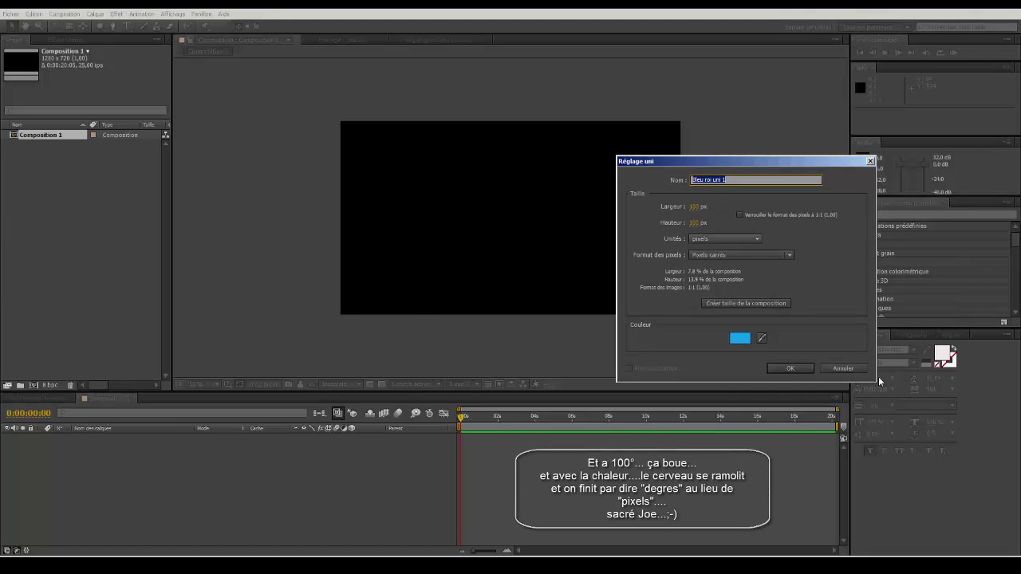
pyautogui.click(792, 369)
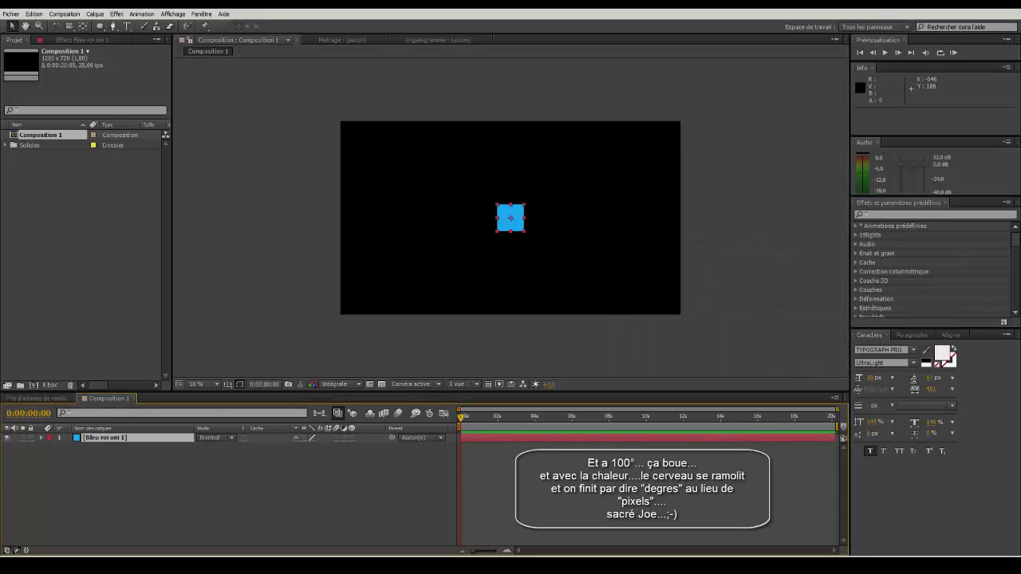
# Apply a full-size ellipse mask to the blue solid to make it a circle
pyautogui.click(101, 27)
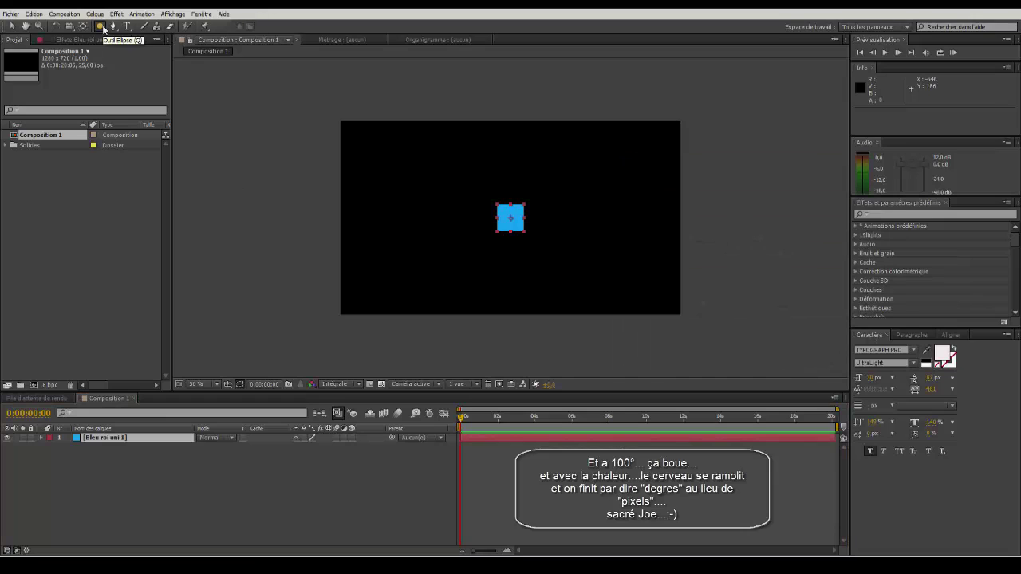
pyautogui.doubleClick(102, 26)
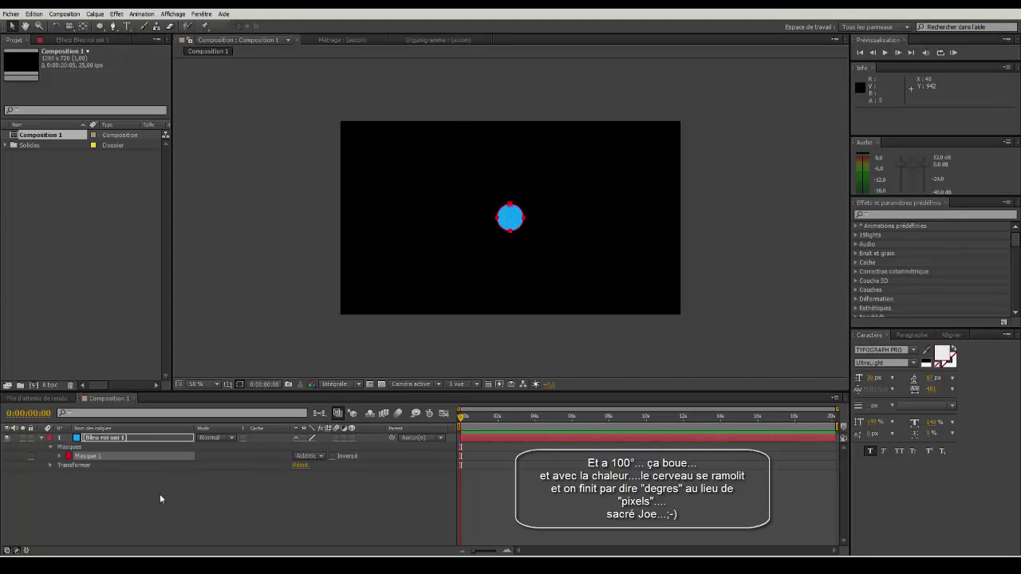
pyautogui.click(134, 500)
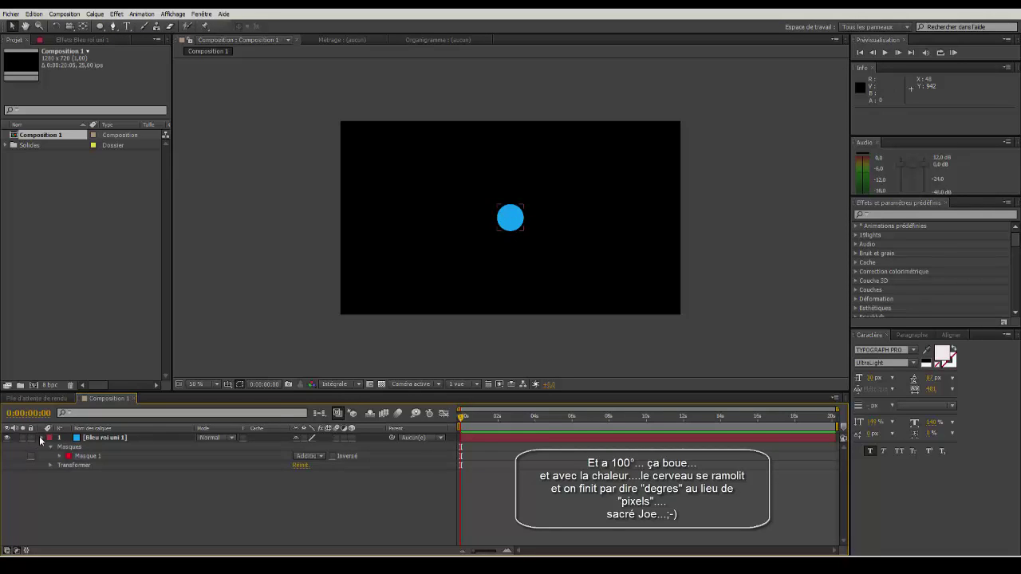
# Create a bright green 100 × 100 px solid layer named Vert uni 1
pyautogui.rightClick(86, 489)
pyautogui.moveTo(240, 395)
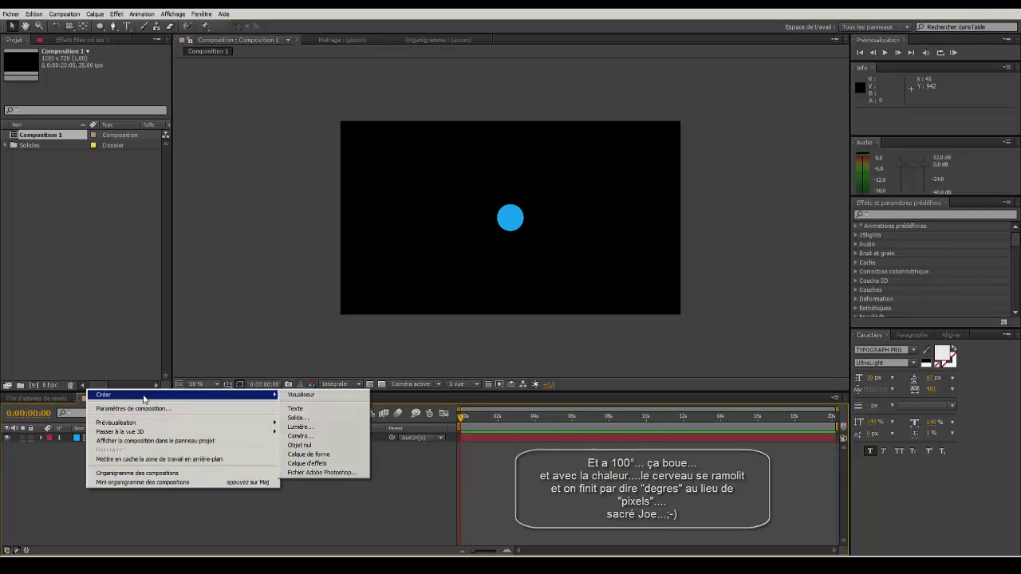
pyautogui.click(298, 418)
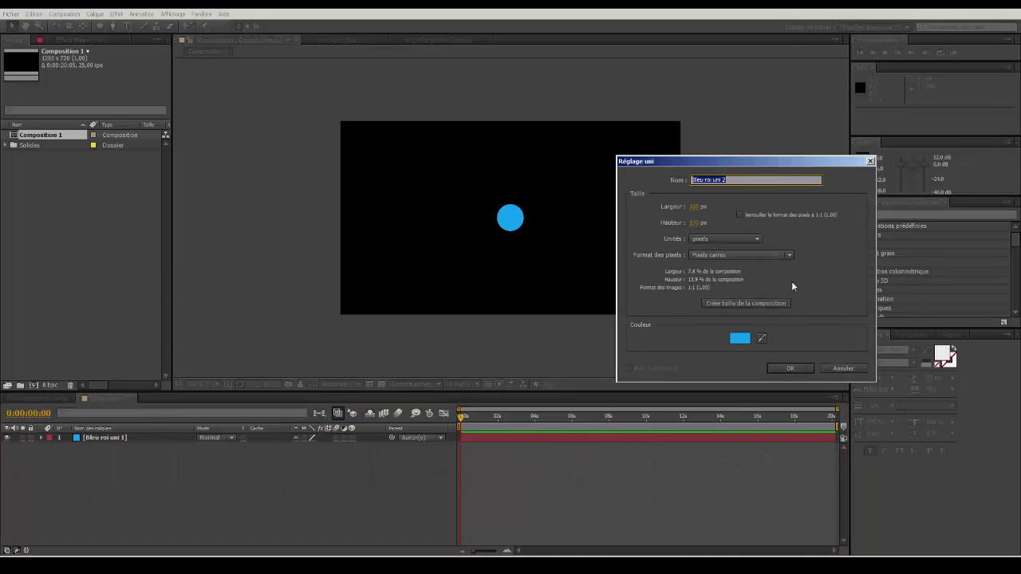
pyautogui.click(750, 341)
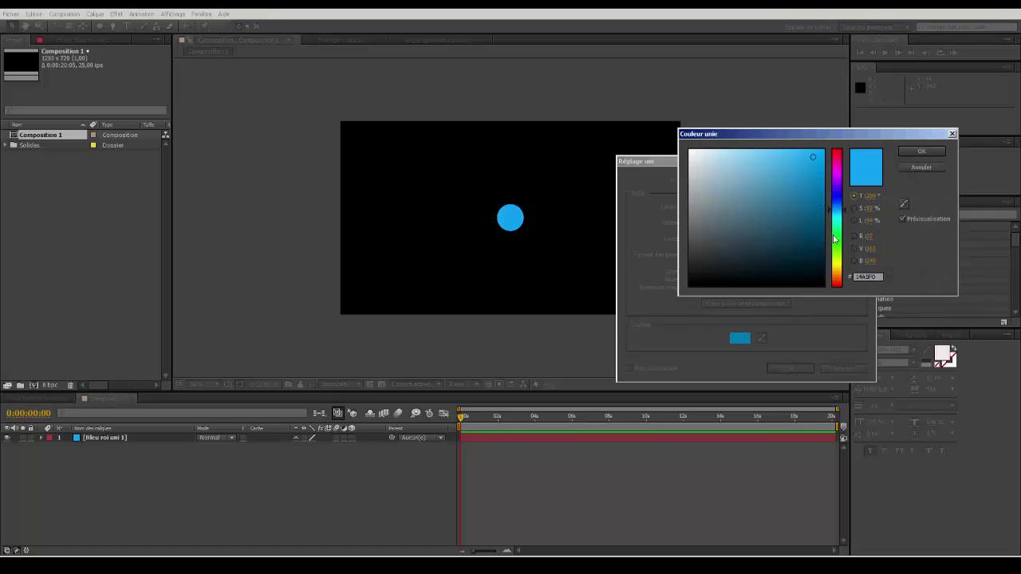
pyautogui.click(835, 249)
pyautogui.moveTo(809, 166); pyautogui.dragTo(813, 178)
pyautogui.click(938, 153)
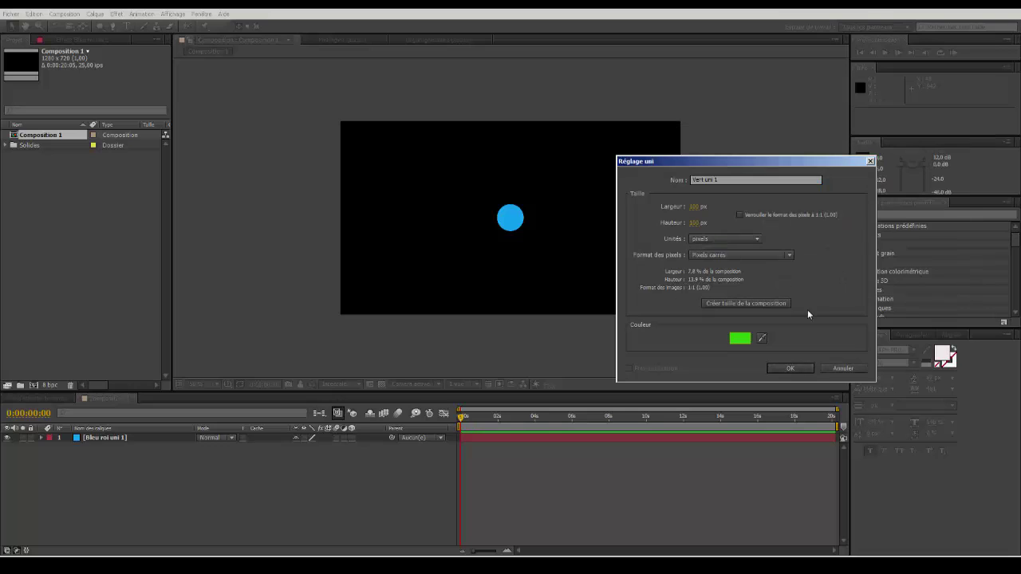
pyautogui.click(788, 370)
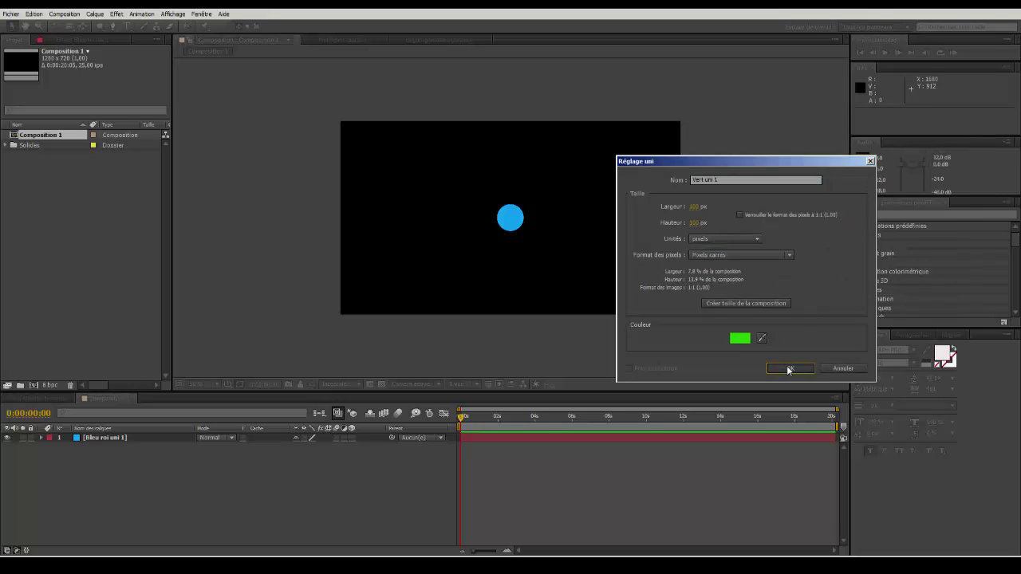
# Create a bright red 100 × 100 px solid layer named Rouge uni 1
pyautogui.rightClick(156, 471)
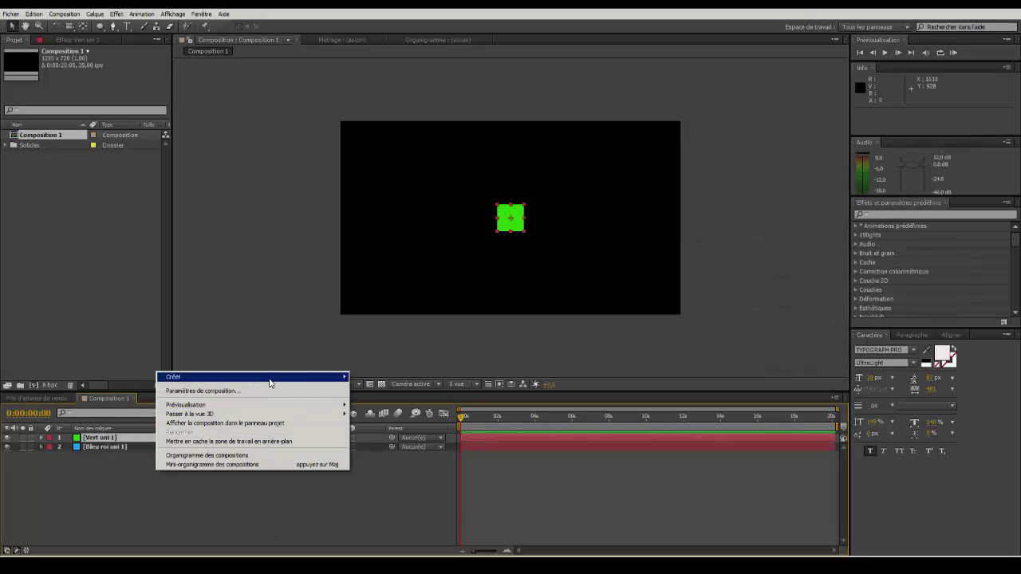
pyautogui.moveTo(268, 379)
pyautogui.click(395, 400)
pyautogui.click(742, 341)
pyautogui.click(836, 150)
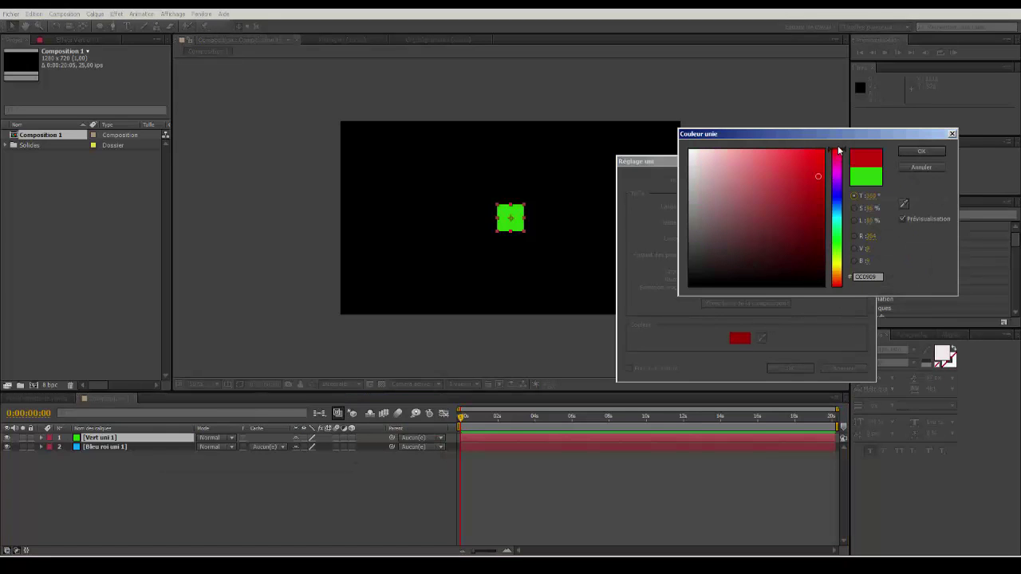
pyautogui.click(822, 156)
pyautogui.click(917, 150)
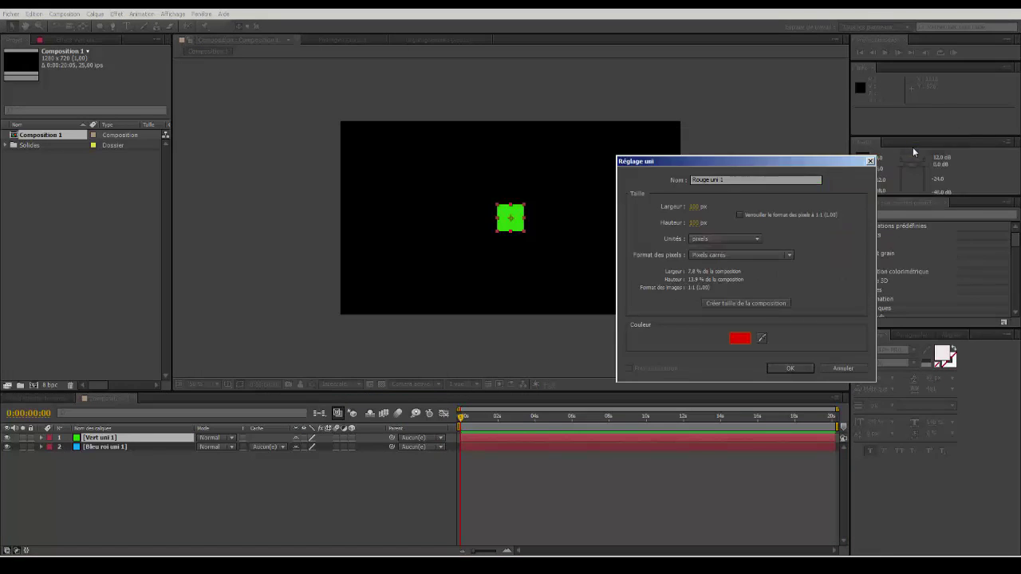
pyautogui.click(786, 368)
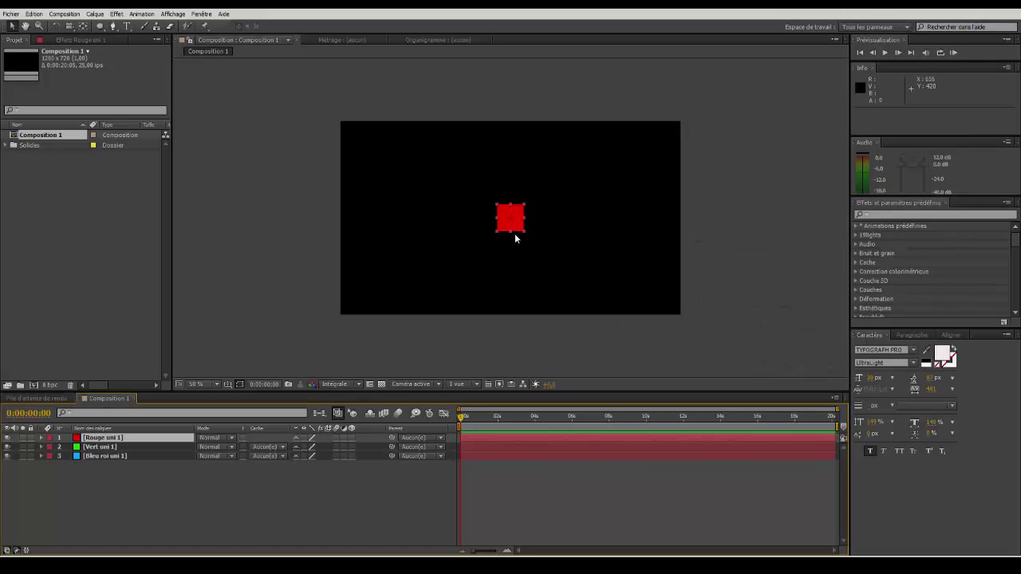
# Move the red square to the lower left of the composition, about 284, 566, and the green square to the lower right, about 972, 558
pyautogui.moveTo(509, 223); pyautogui.dragTo(431, 279)
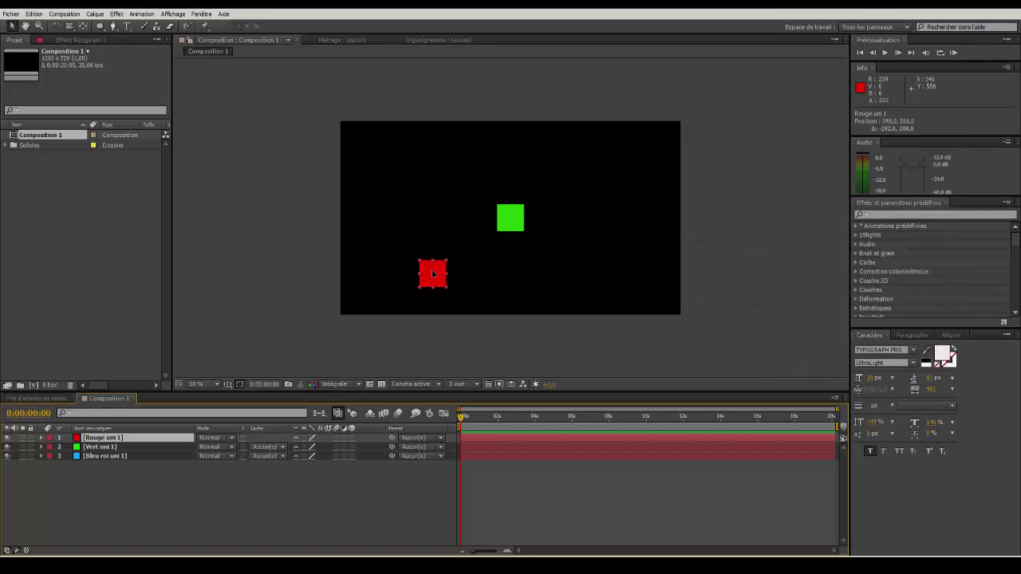
pyautogui.moveTo(509, 227); pyautogui.dragTo(605, 274)
pyautogui.moveTo(432, 271); pyautogui.dragTo(415, 270)
pyautogui.moveTo(600, 275); pyautogui.dragTo(597, 270)
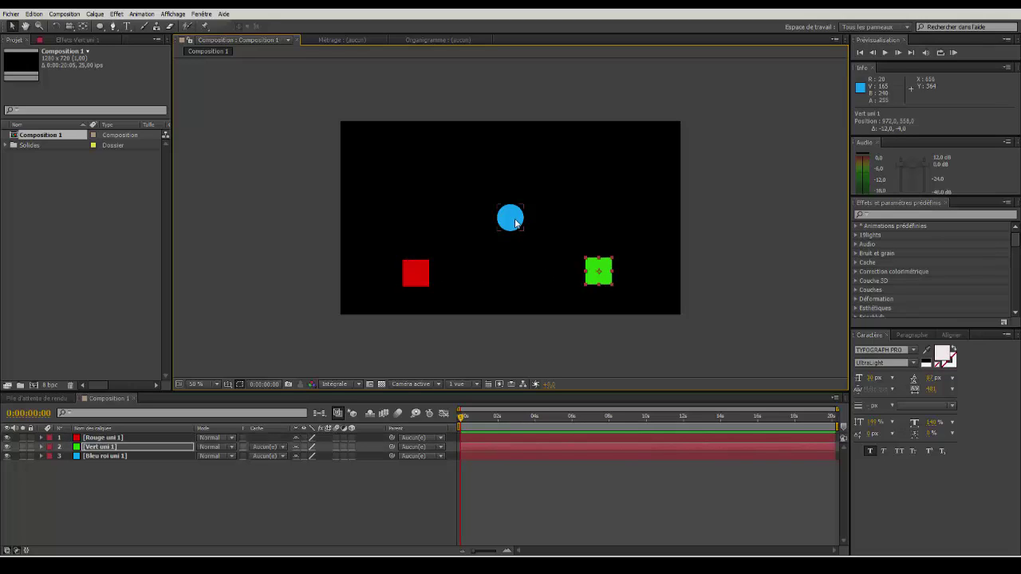
# Delete the ellipse mask Masque 1 from the blue solid and collapse its properties
pyautogui.click(40, 457)
pyautogui.click(77, 476)
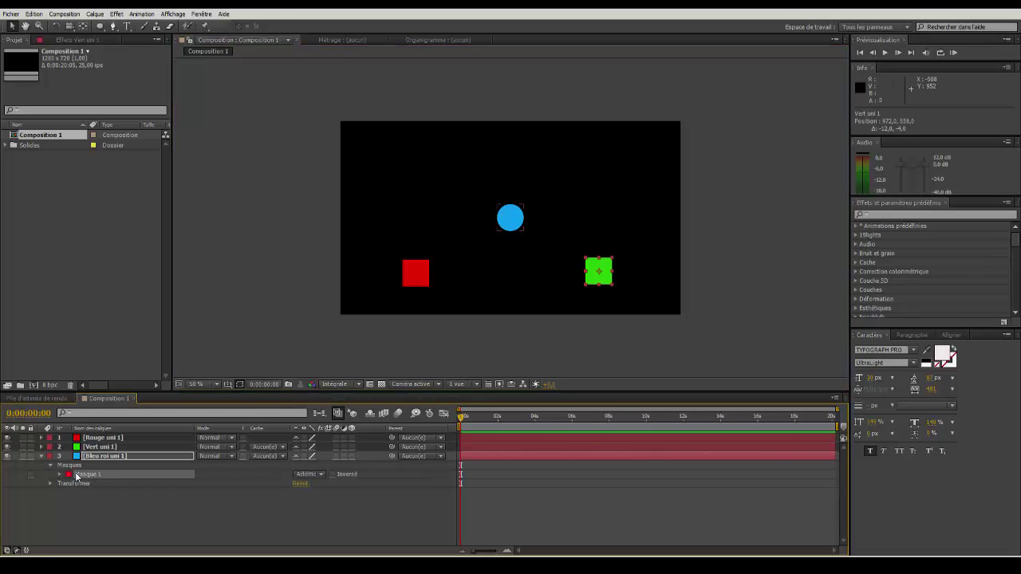
pyautogui.press('Delete')
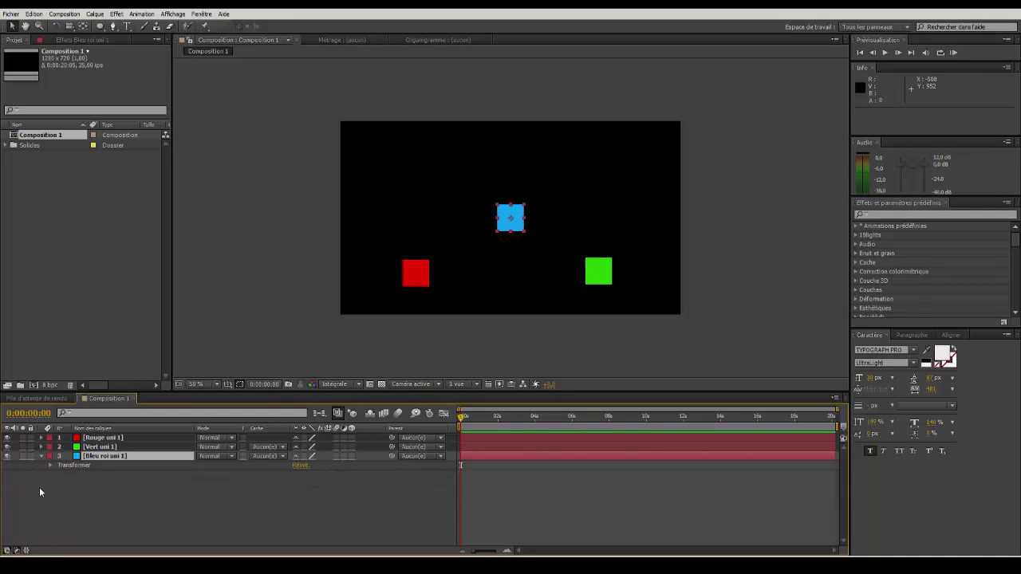
pyautogui.click(42, 456)
pyautogui.click(96, 514)
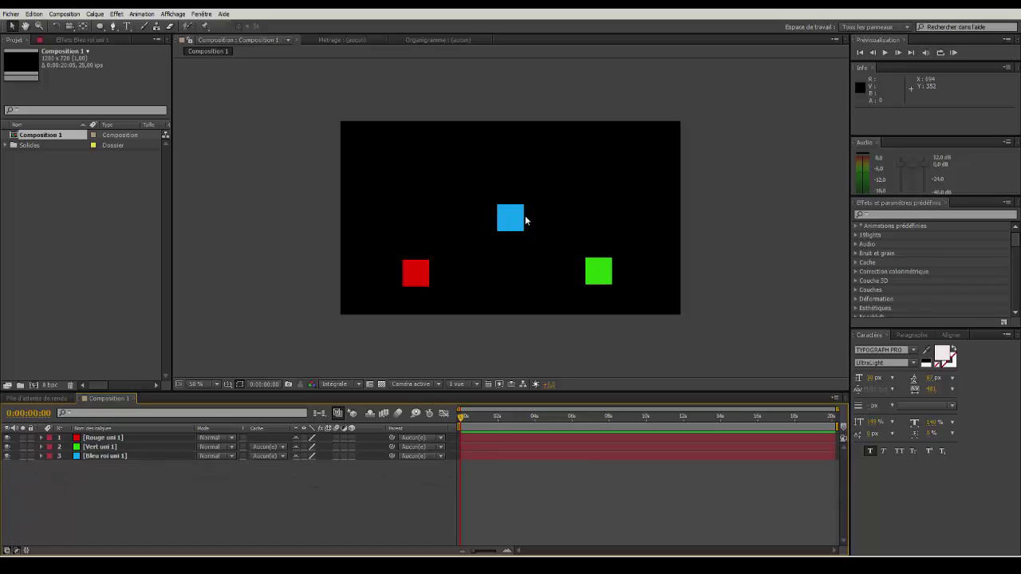
# Nudge the blue square slightly up and left, and level the green square with the red one
pyautogui.moveTo(516, 219)
pyautogui.mouseDown()
pyautogui.moveTo(511, 201)
pyautogui.moveTo(515, 216)
pyautogui.moveTo(500, 207)
pyautogui.moveTo(509, 212)
pyautogui.mouseUp()
pyautogui.moveTo(599, 274); pyautogui.dragTo(599, 271)
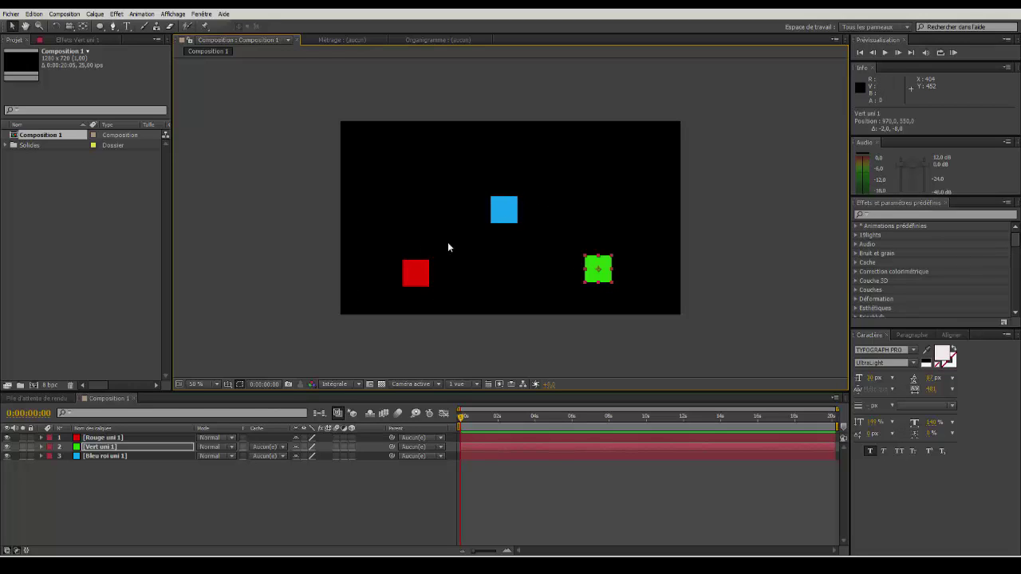
pyautogui.click(766, 273)
pyautogui.moveTo(592, 270); pyautogui.dragTo(595, 275)
pyautogui.click(361, 523)
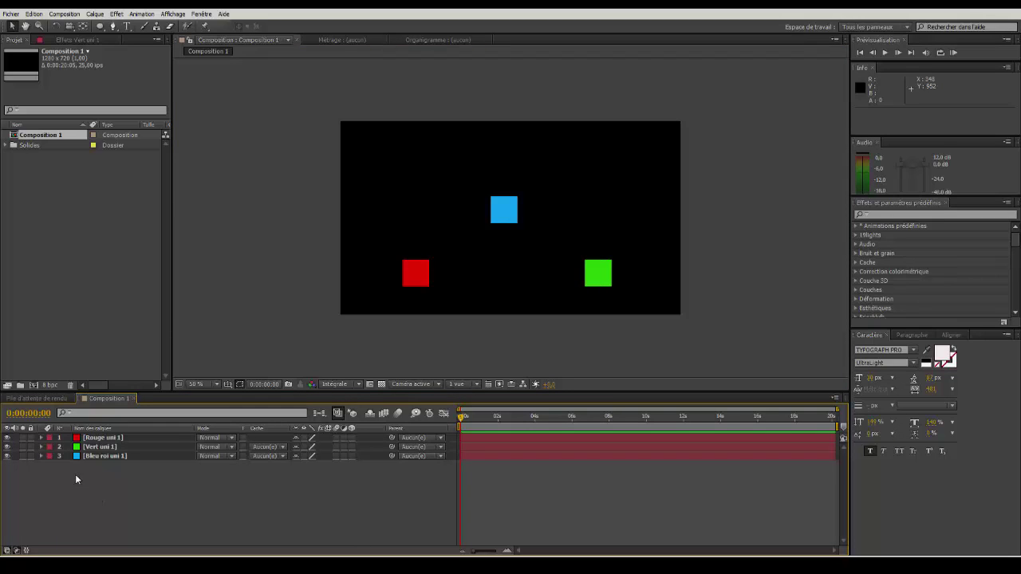
# Expand the red layer's transform properties, add an expression to Point d'ancrage and remove it
pyautogui.click(42, 438)
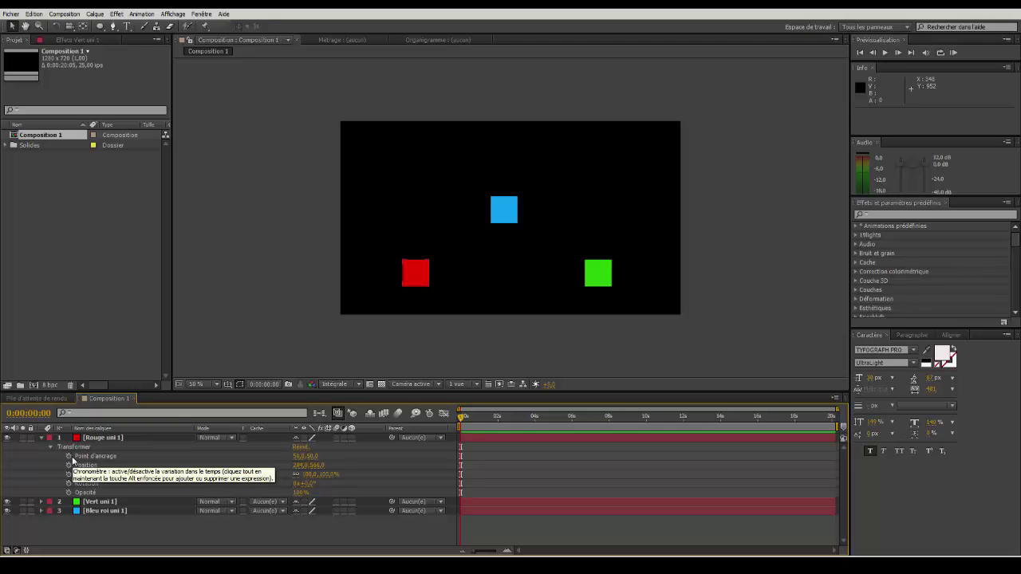
pyautogui.keyDown('alt'); pyautogui.click(69, 458); pyautogui.keyUp('alt')
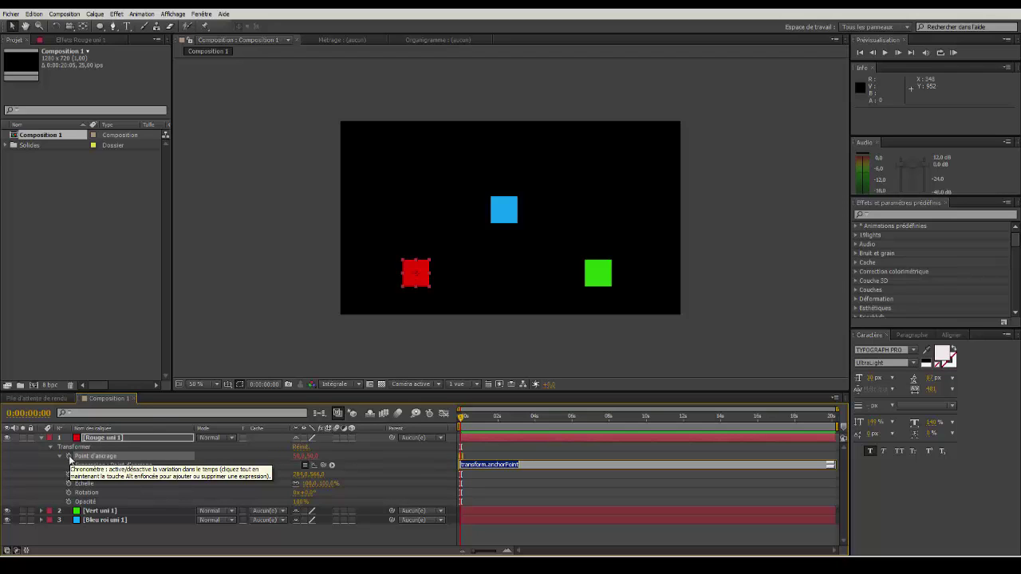
pyautogui.keyDown('alt'); pyautogui.click(69, 457); pyautogui.keyUp('alt')
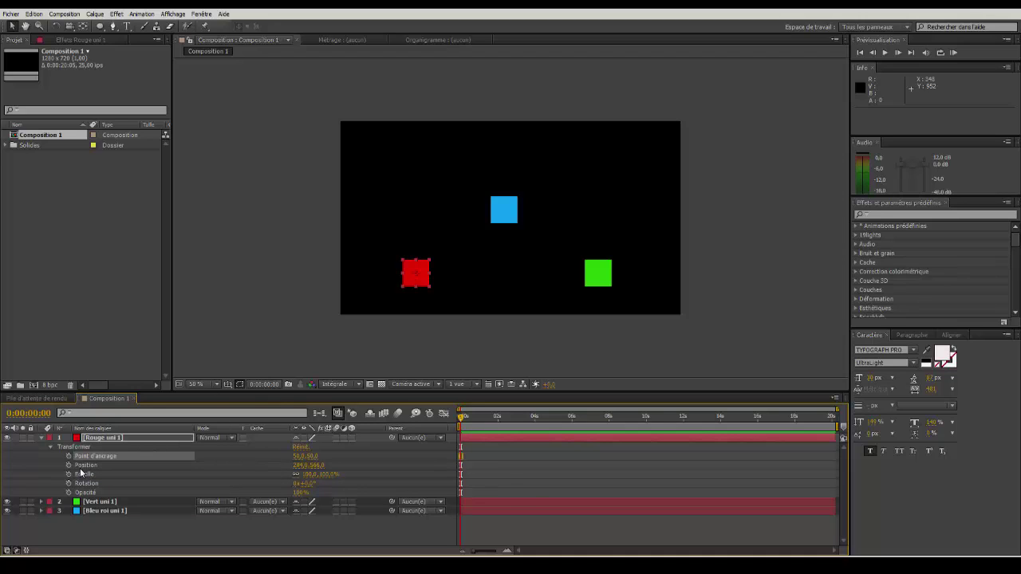
# Hide the green and blue solid layers so only the red square is displayed
pyautogui.click(7, 501)
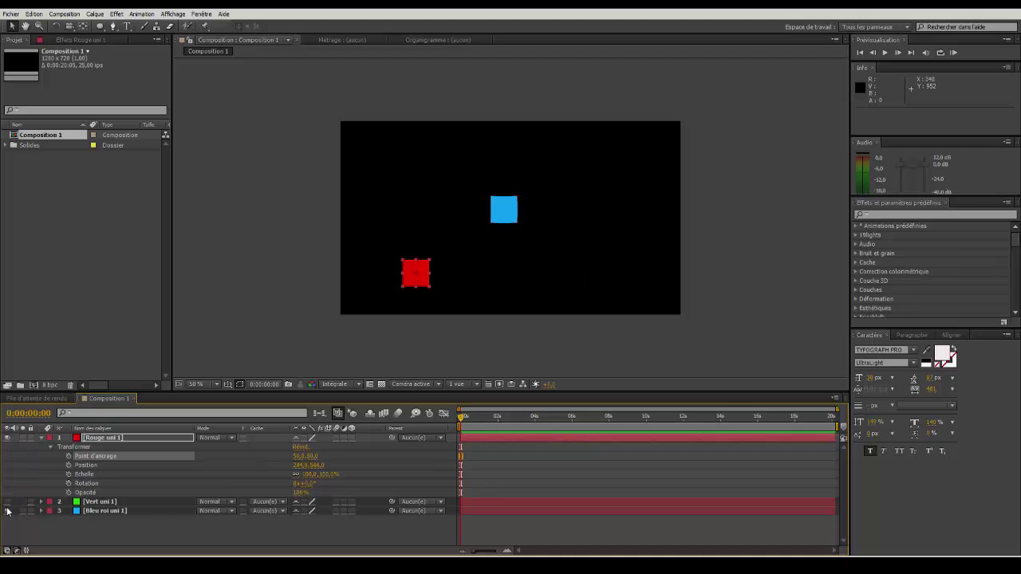
pyautogui.click(7, 510)
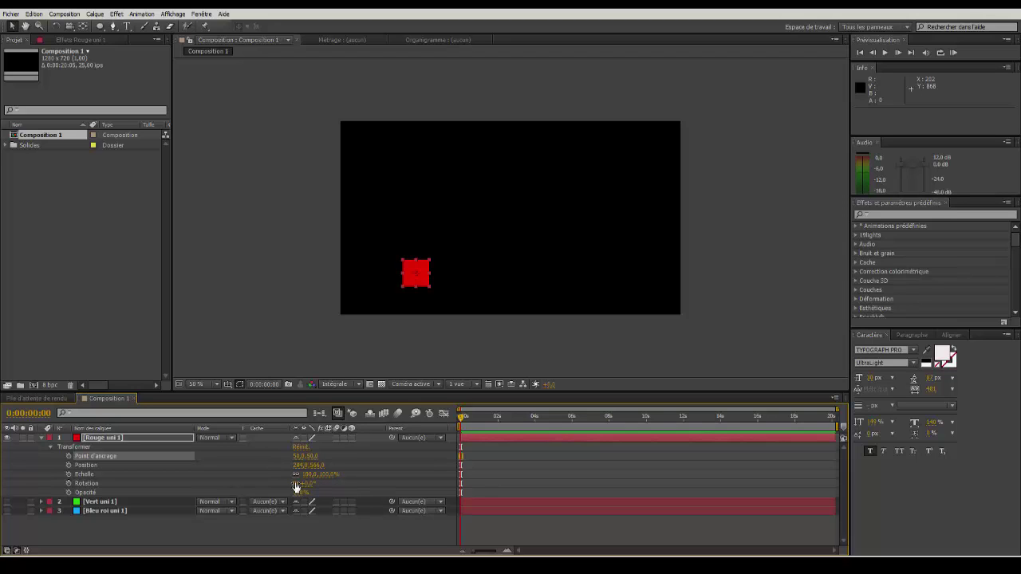
# Try out the red layer's rotation and opacity, returning the rotation to its default and the opacity to 100%
pyautogui.moveTo(308, 486); pyautogui.dragTo(493, 474)
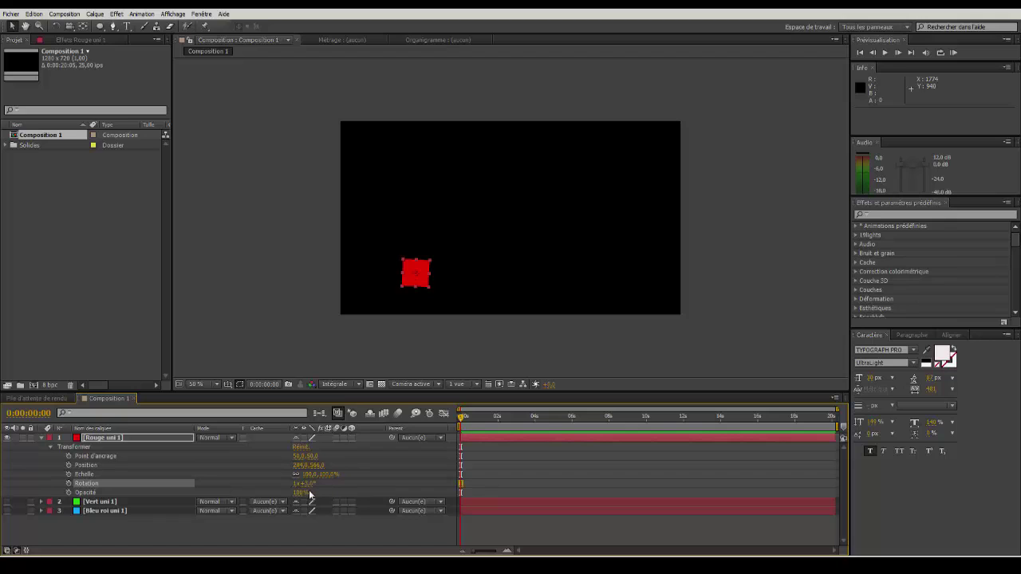
pyautogui.rightClick(101, 481)
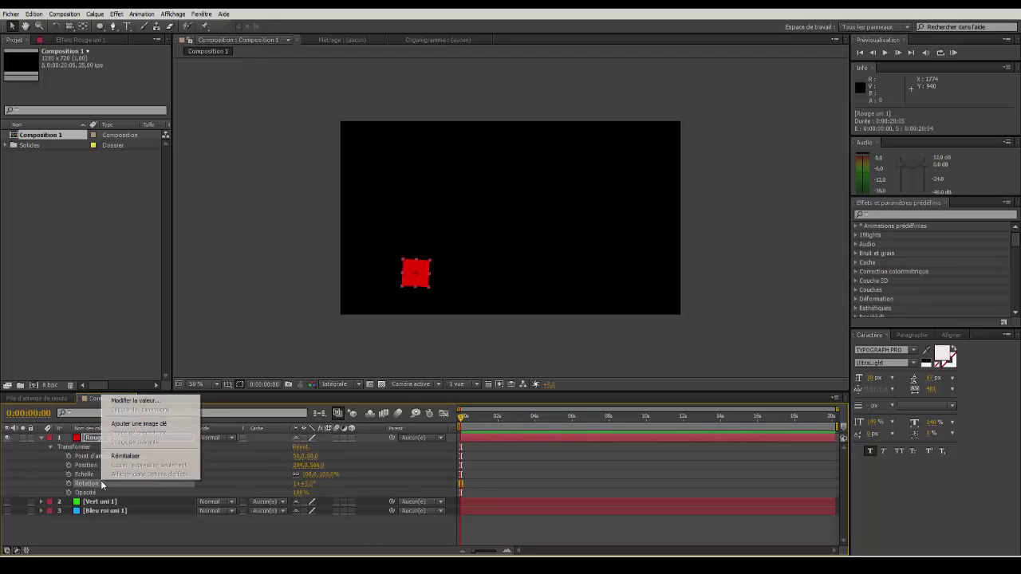
pyautogui.click(145, 457)
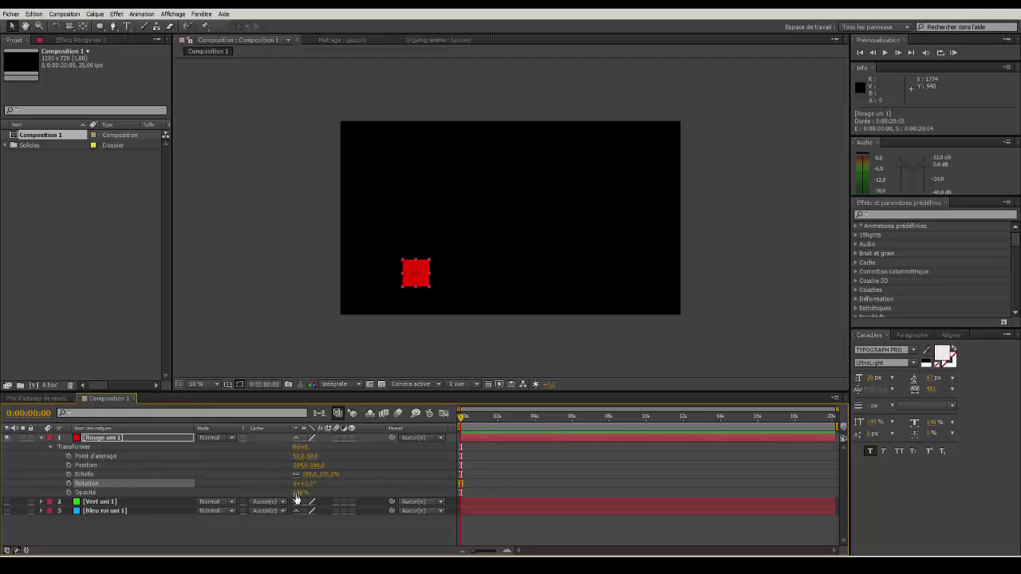
pyautogui.moveTo(299, 493); pyautogui.dragTo(367, 477)
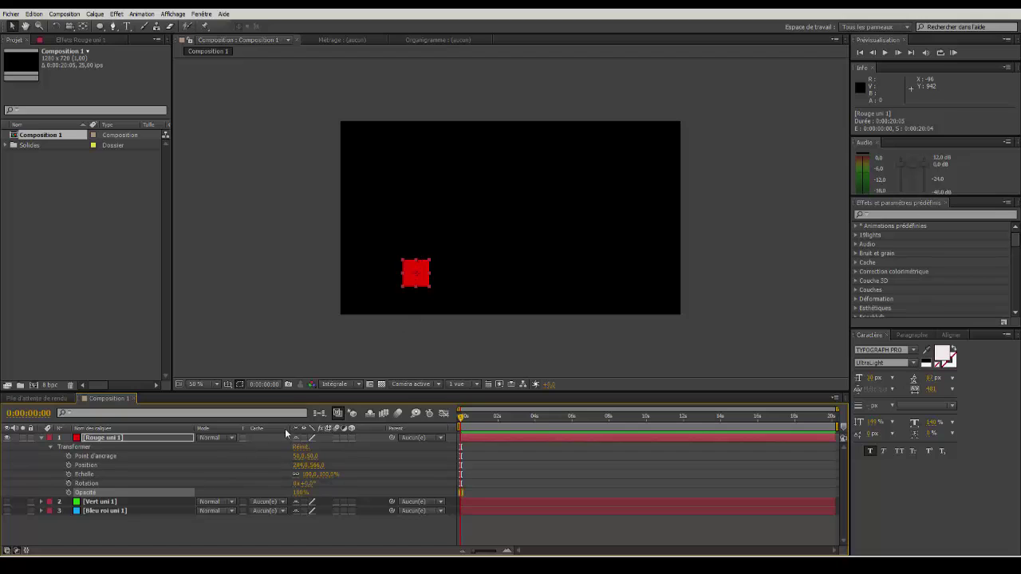
# Turn the red solid into a 3D layer and collapse its properties, leaving the layer selected
pyautogui.click(353, 437)
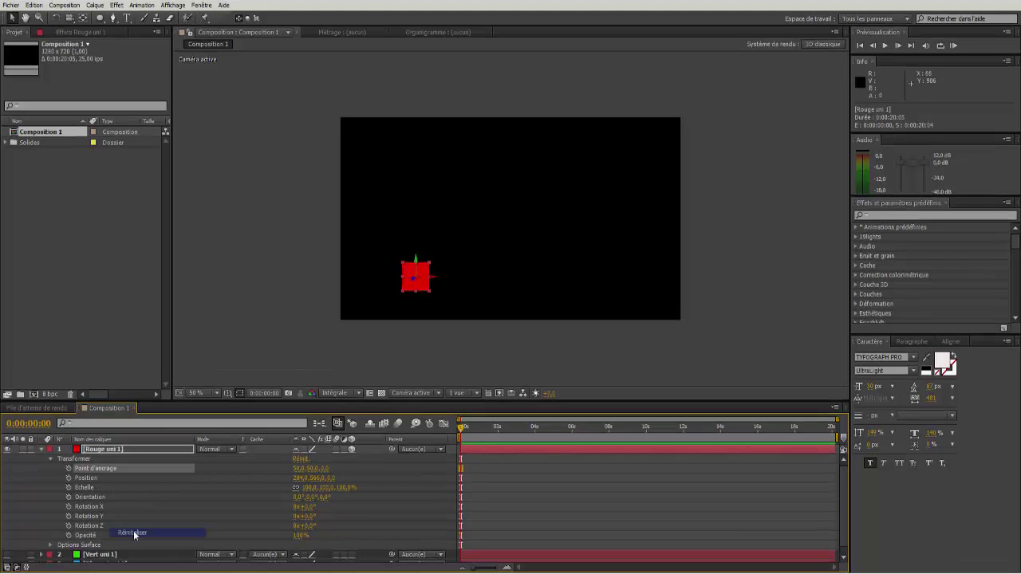
pyautogui.click(447, 236)
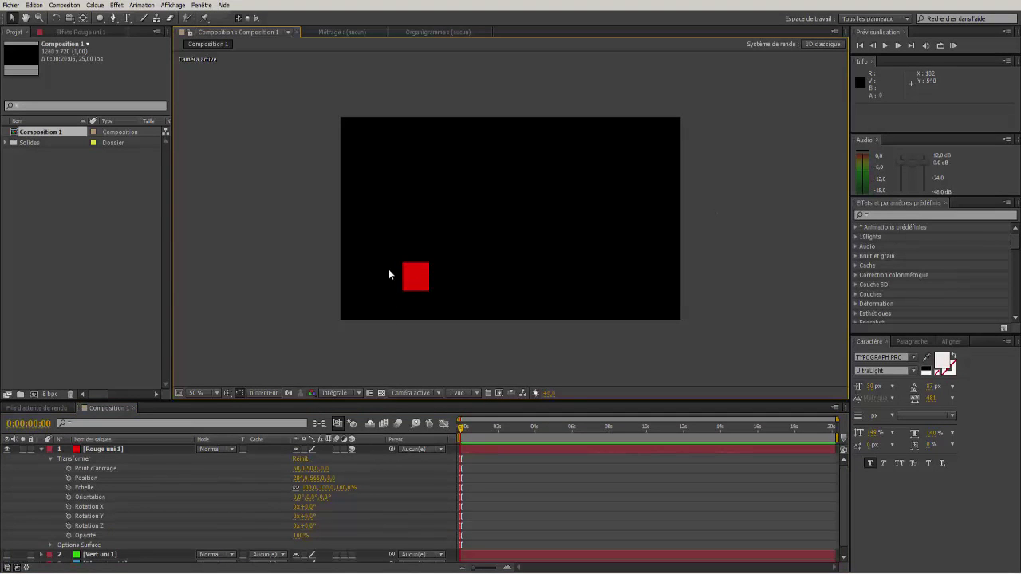
pyautogui.click(108, 451)
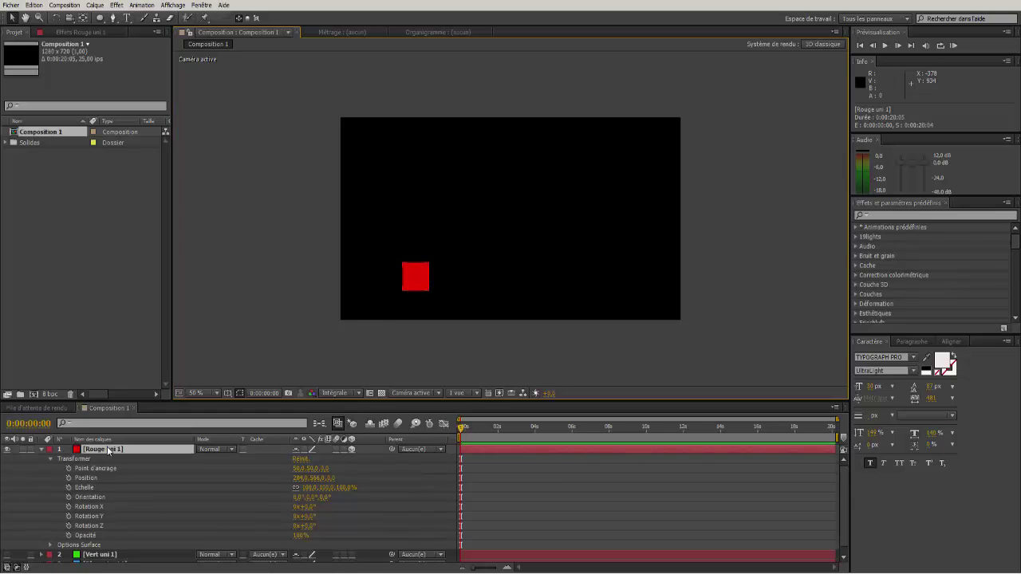
pyautogui.click(43, 450)
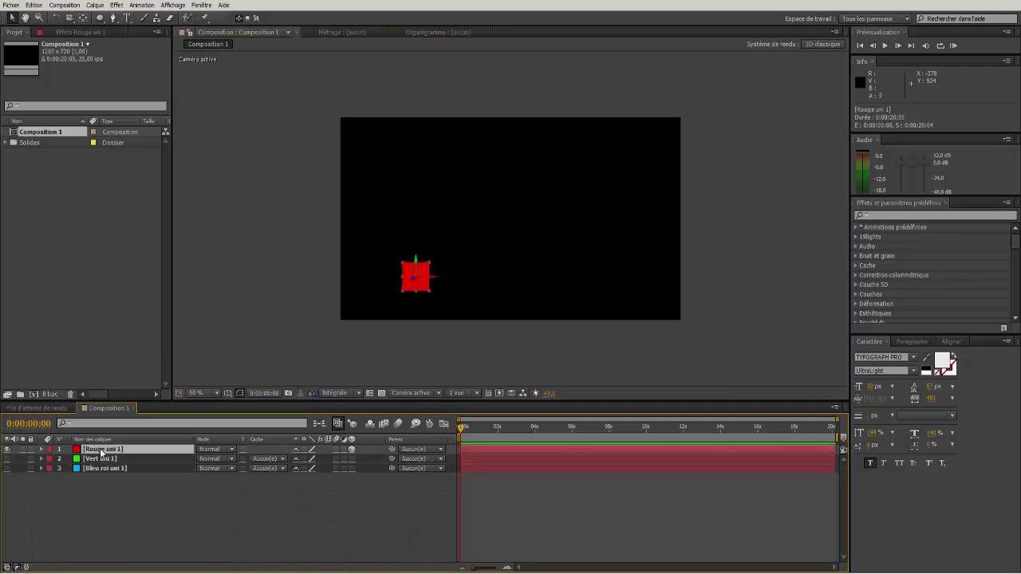
# Move the red square up and towards the frame's centre, to about 454, 390, and keep its layer selected
pyautogui.moveTo(426, 262); pyautogui.dragTo(486, 231)
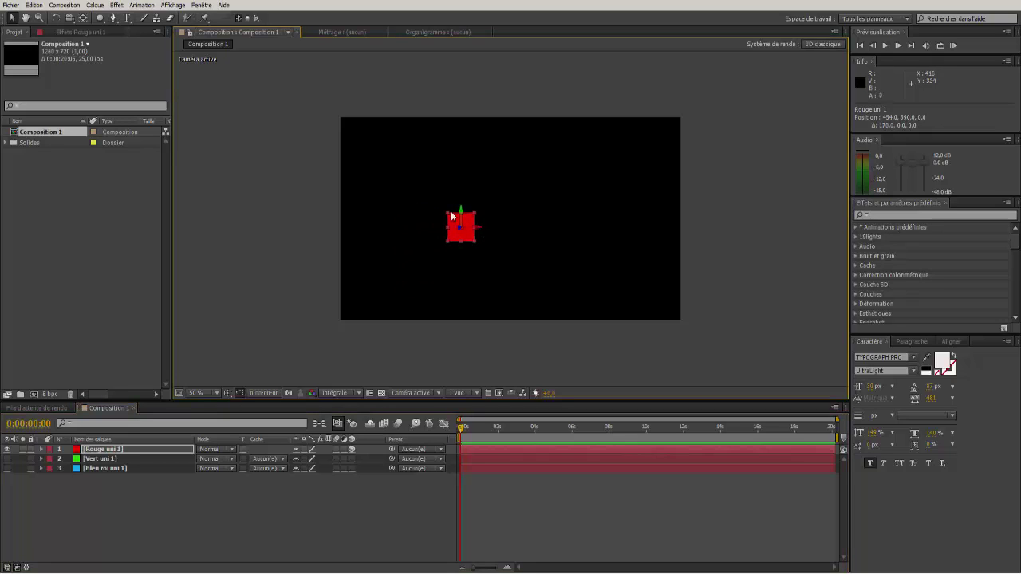
pyautogui.click(41, 450)
pyautogui.click(41, 450)
pyautogui.click(99, 450)
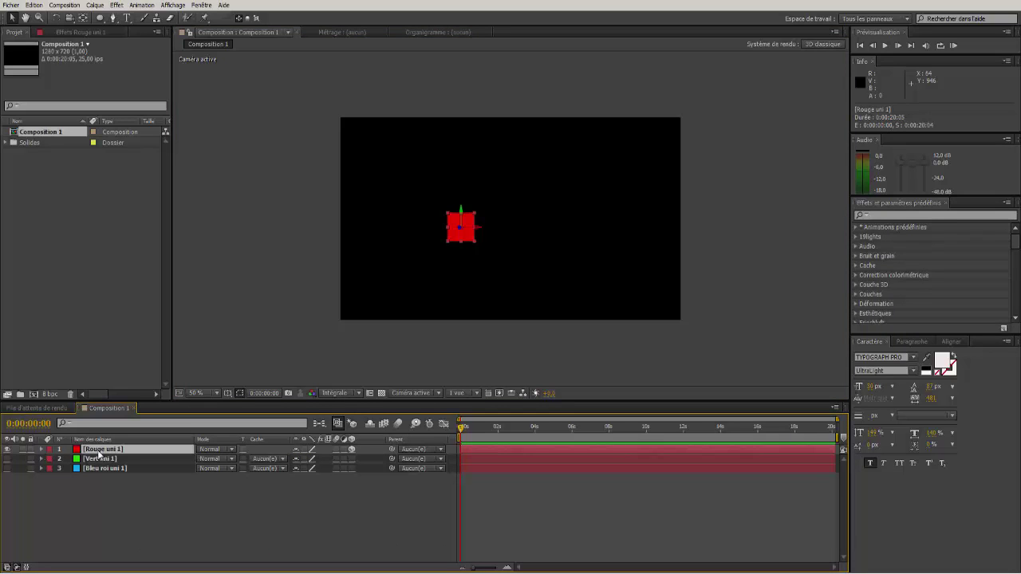
# Reveal only the red layer's opacity with the viewer rulers shown, and undo the last move of the square
pyautogui.press('End')
pyautogui.press('t')
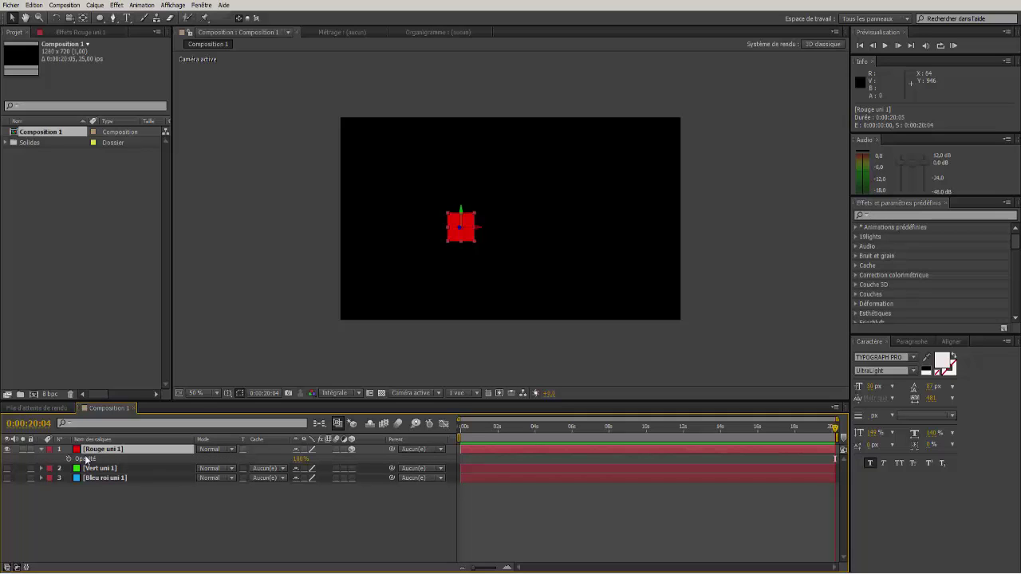
pyautogui.hotkey('ctrl', 'r')
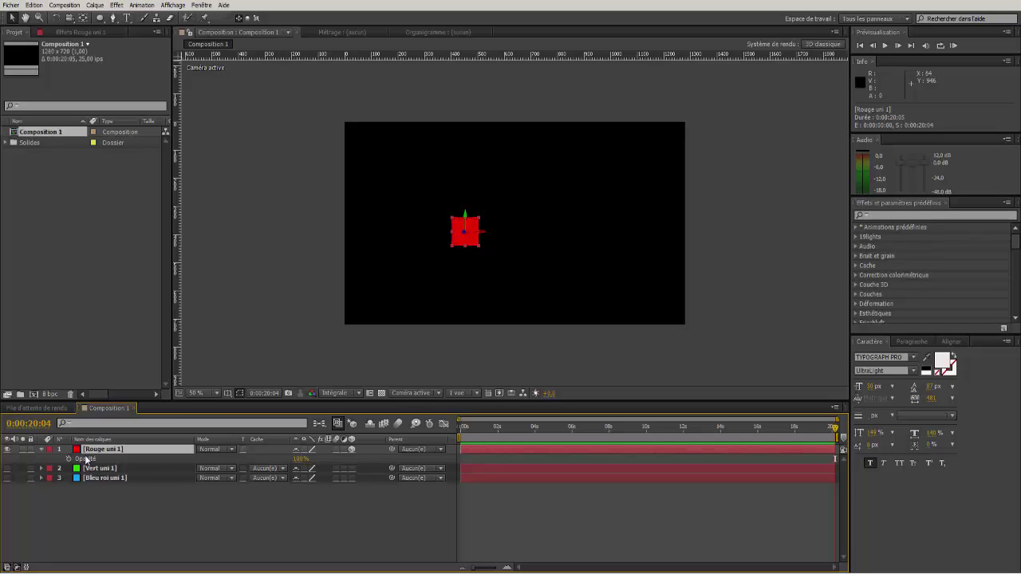
pyautogui.hotkey('ctrl', 'z')
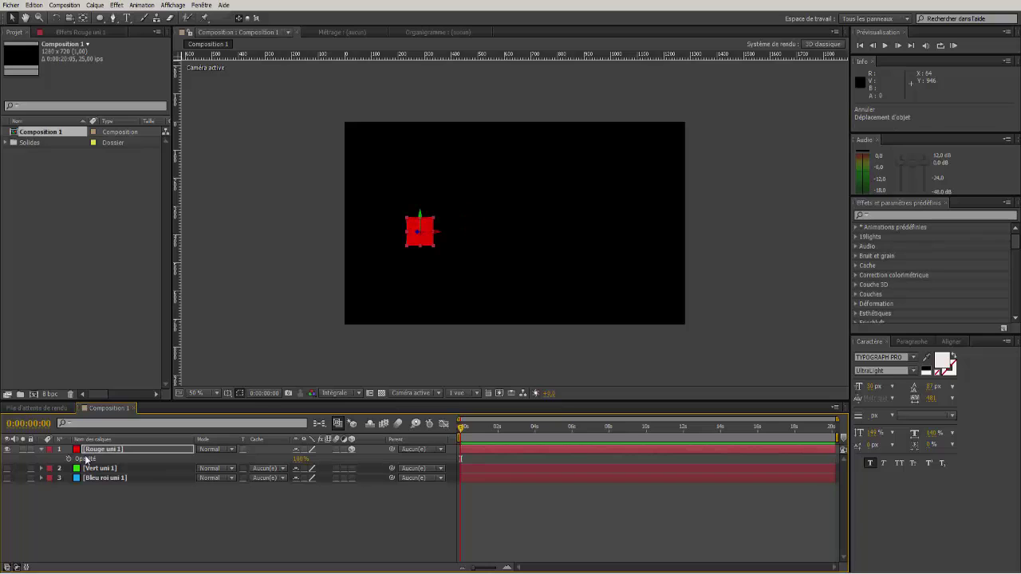
# Show the red layer's rotation properties alongside its opacity and turn it back into a 2D layer
pyautogui.click(137, 448)
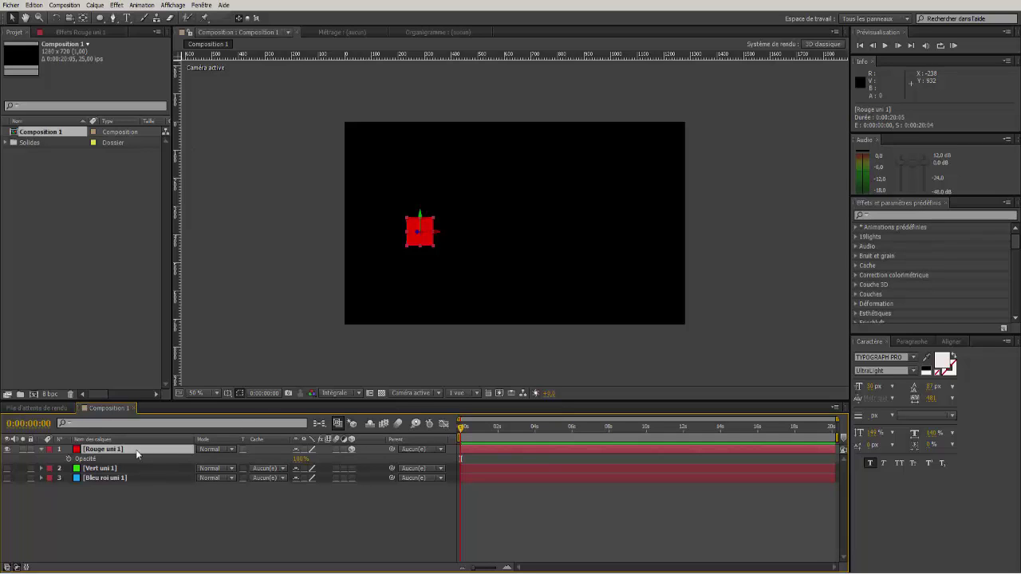
pyautogui.hotkey('shift', 'r')
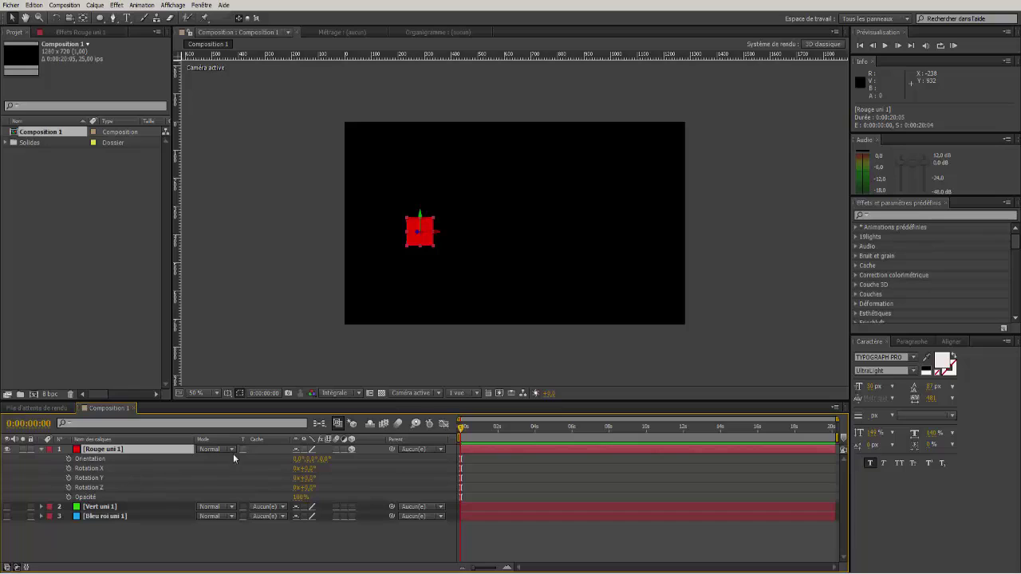
pyautogui.click(351, 451)
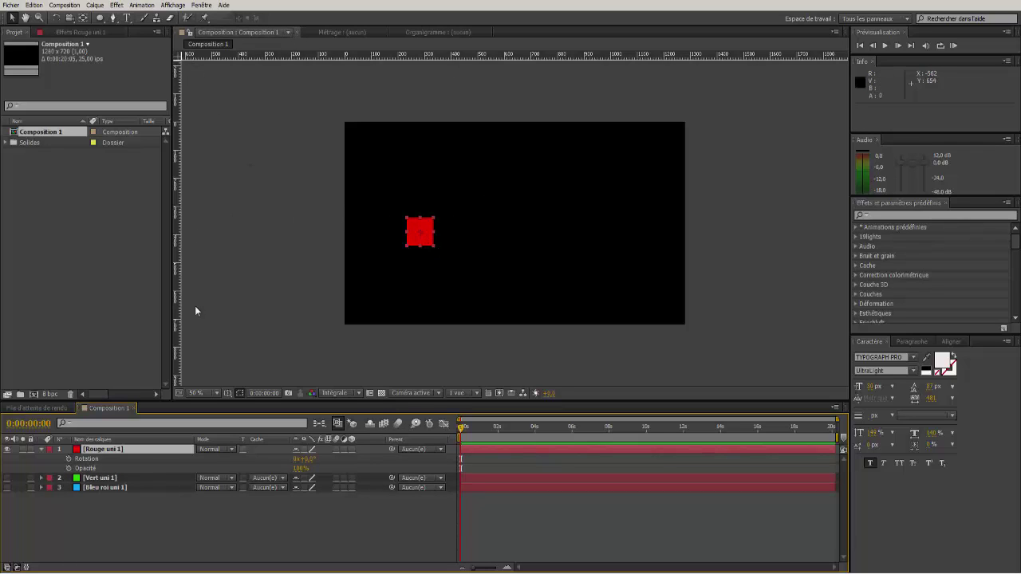
# Add an expression to the red layer's opacity and link it to its rotation with the pick whip, giving transform.rotation
pyautogui.keyDown('alt'); pyautogui.click(69, 470); pyautogui.keyUp('alt')
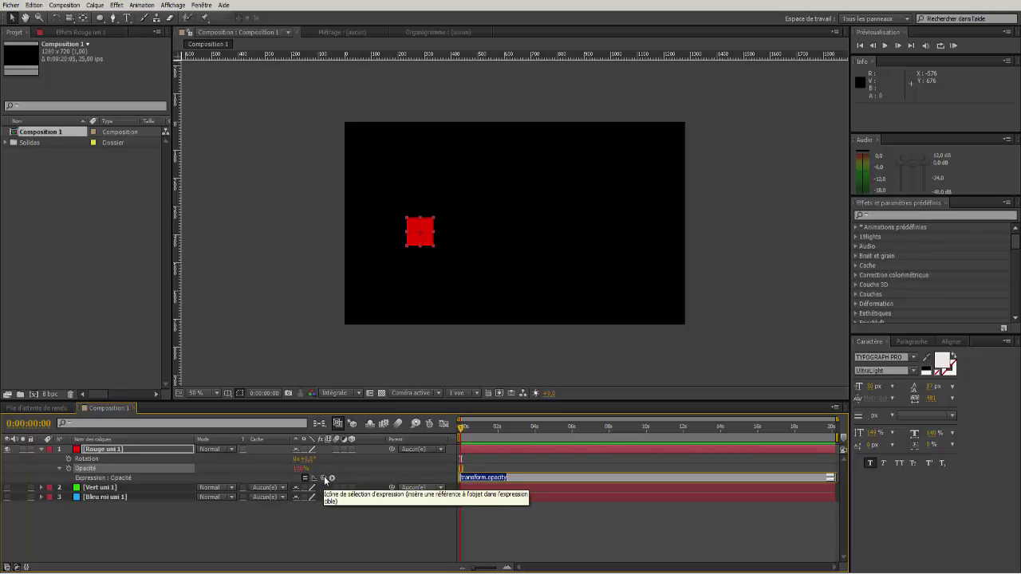
pyautogui.moveTo(323, 479); pyautogui.dragTo(169, 461)
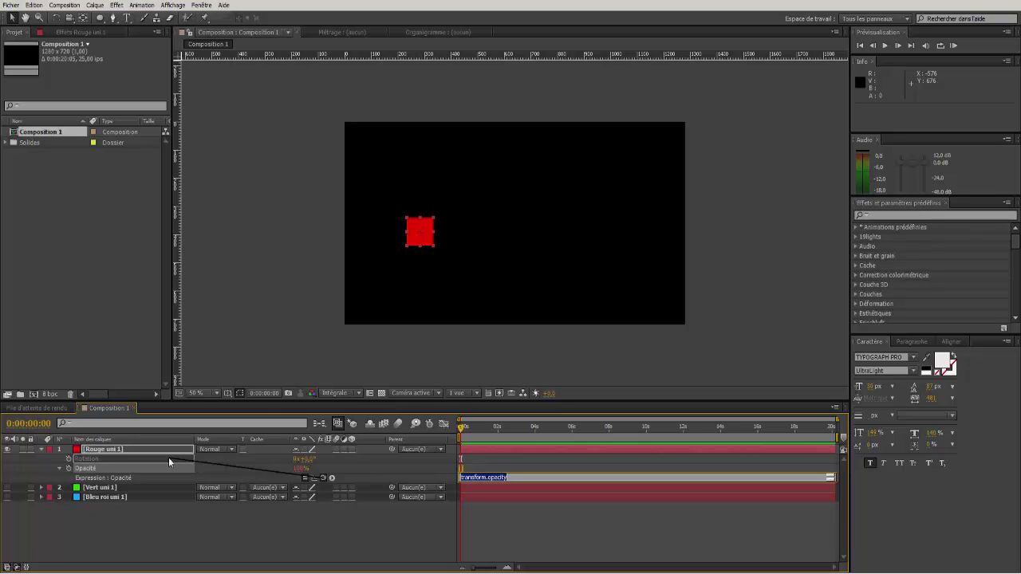
pyautogui.moveTo(169, 461); pyautogui.dragTo(169, 461)
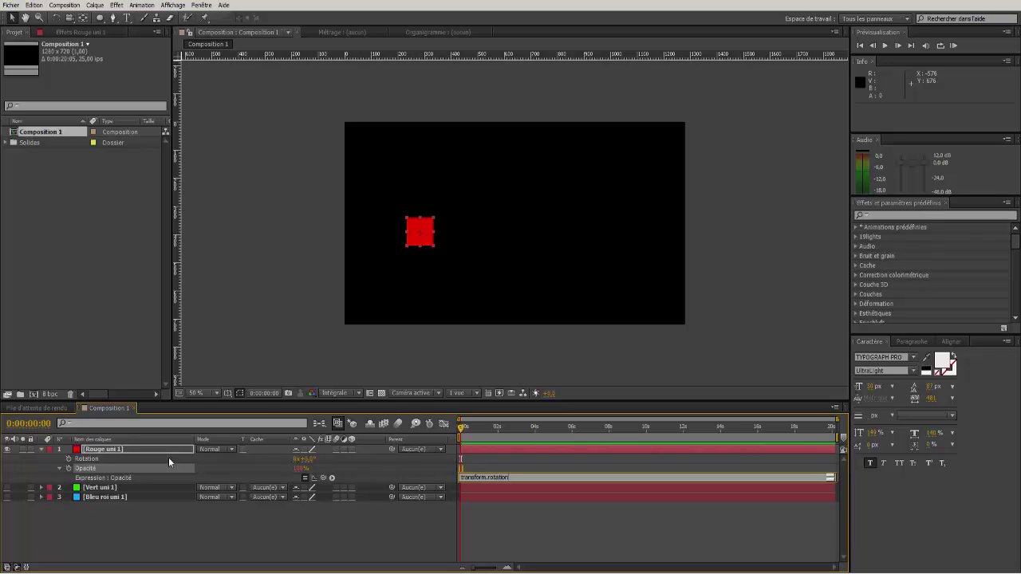
pyautogui.click(529, 481)
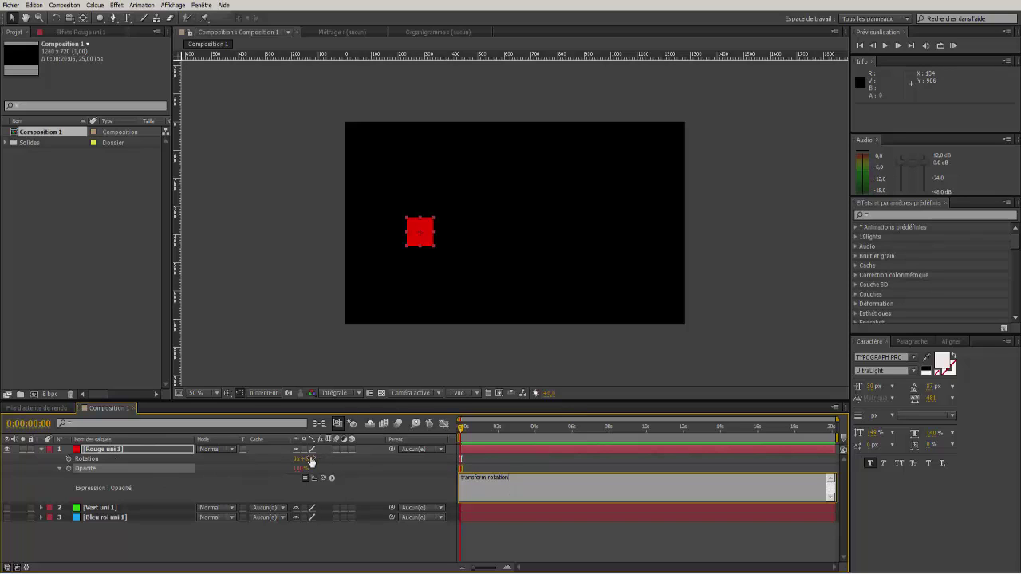
# Try out the linked opacity by varying the red layer's rotation up and down
pyautogui.moveTo(311, 461); pyautogui.dragTo(391, 461)
pyautogui.moveTo(378, 462); pyautogui.dragTo(329, 463)
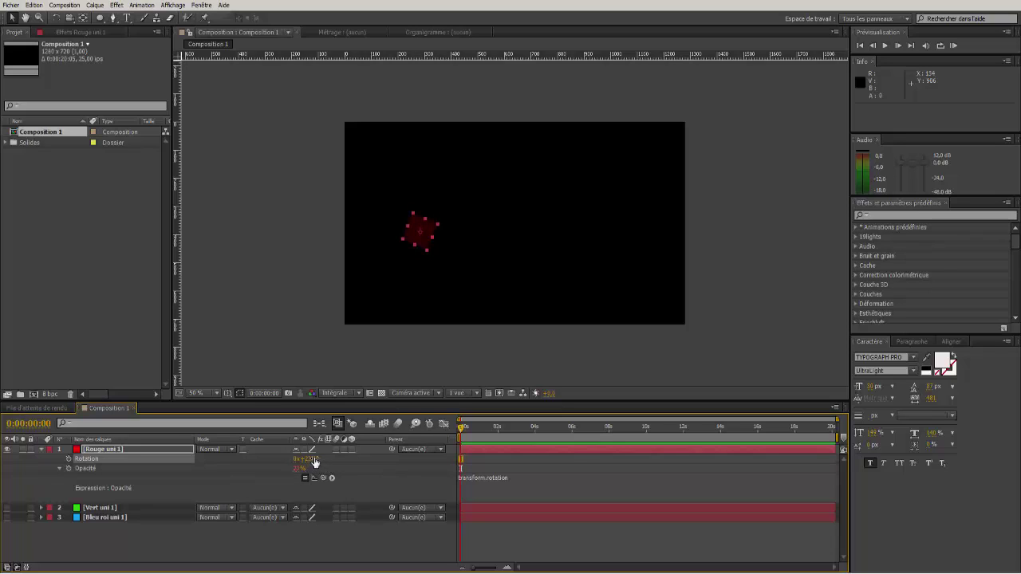
pyautogui.moveTo(306, 459); pyautogui.dragTo(363, 459)
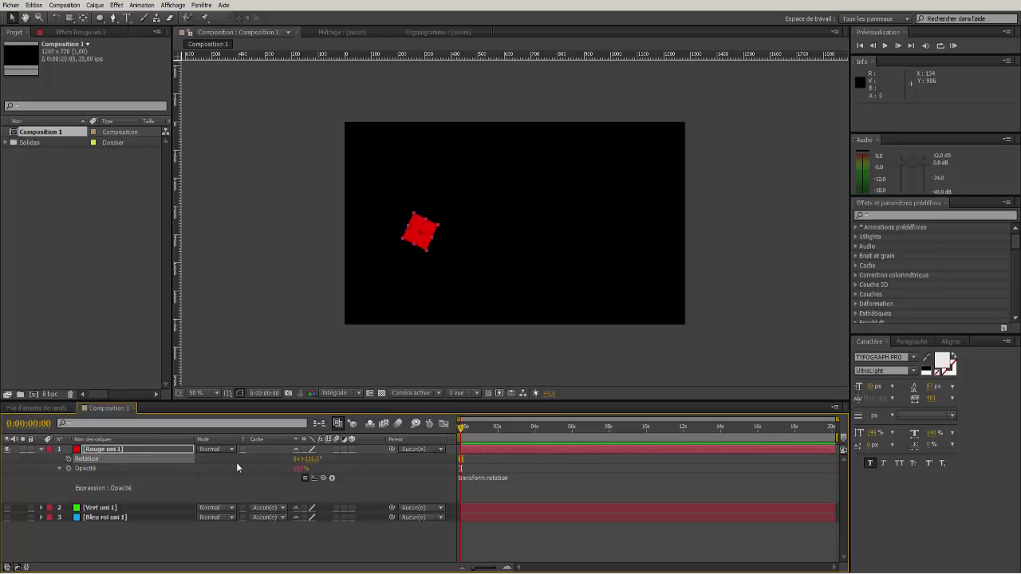
pyautogui.moveTo(315, 462); pyautogui.dragTo(319, 460)
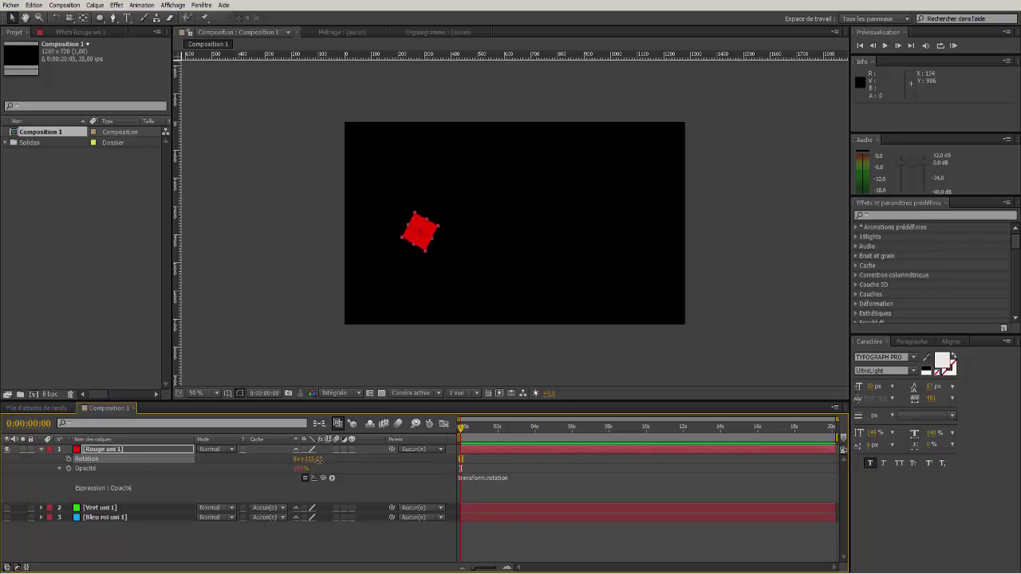
# Change the opacity expression to transform.rotation/3 and test it by varying the rotation through a full turn and back to 175°
pyautogui.click(510, 481)
pyautogui.click(523, 477)
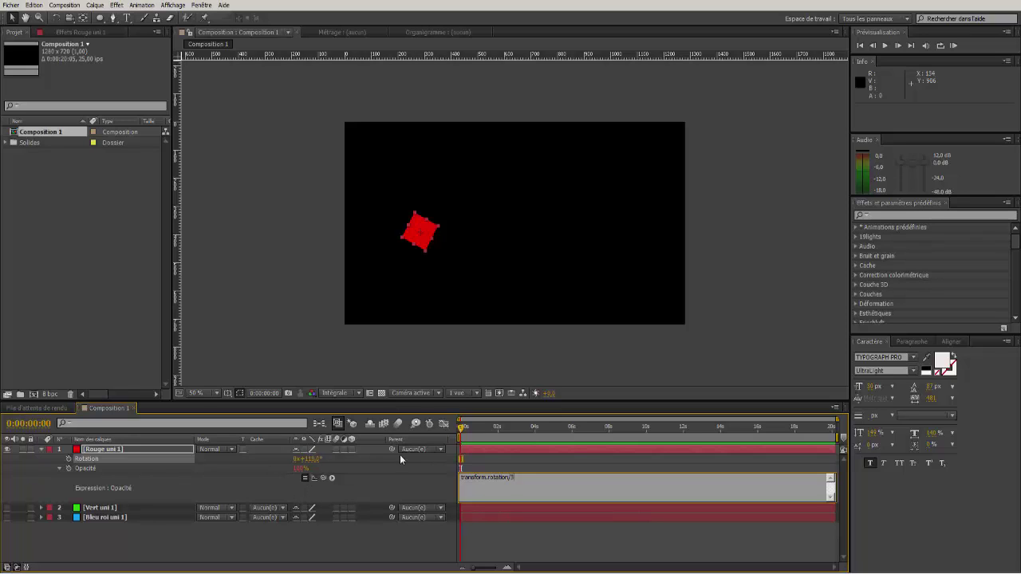
pyautogui.click(599, 369)
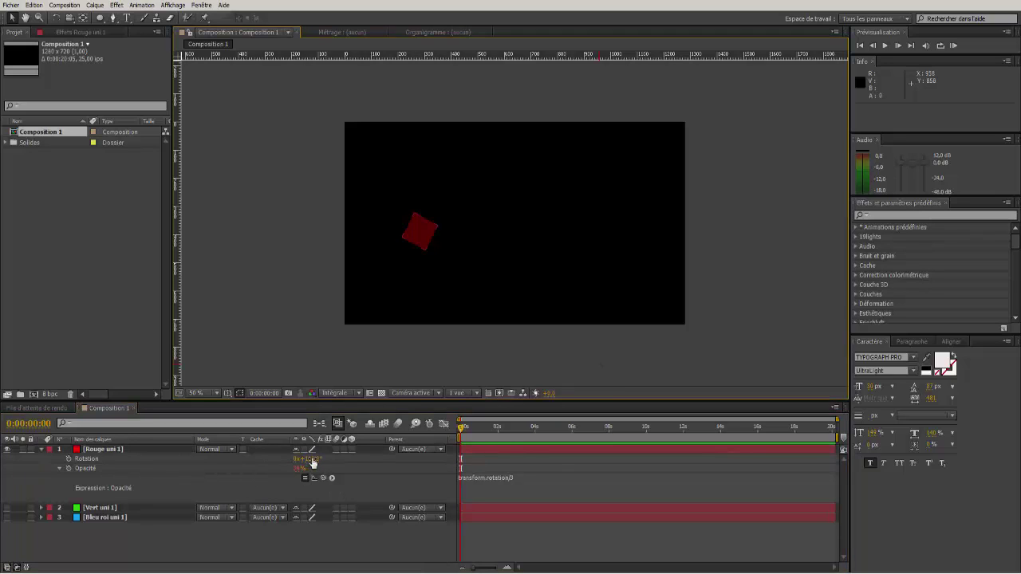
pyautogui.moveTo(313, 463); pyautogui.dragTo(437, 458)
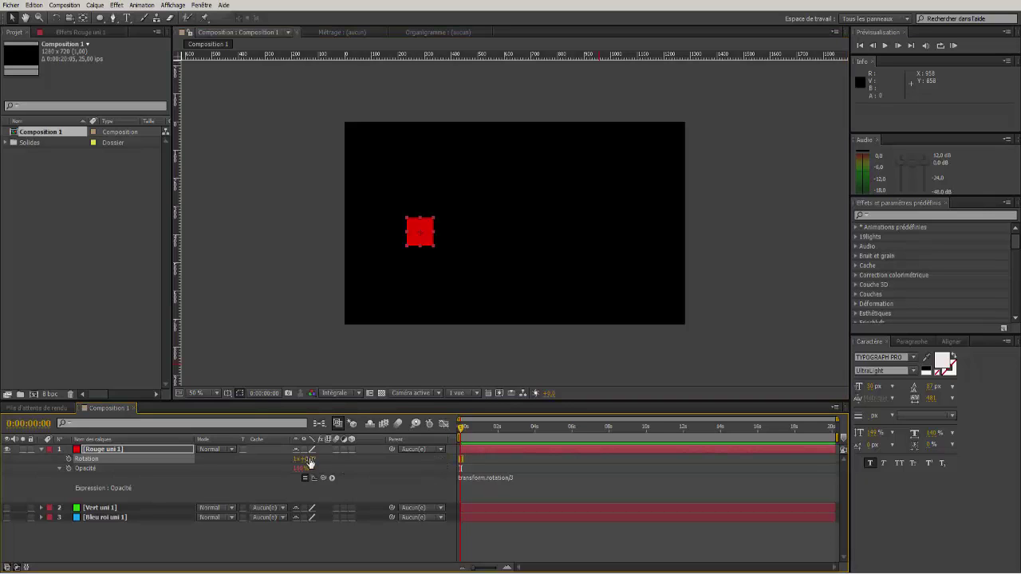
pyautogui.moveTo(311, 463); pyautogui.dragTo(203, 448)
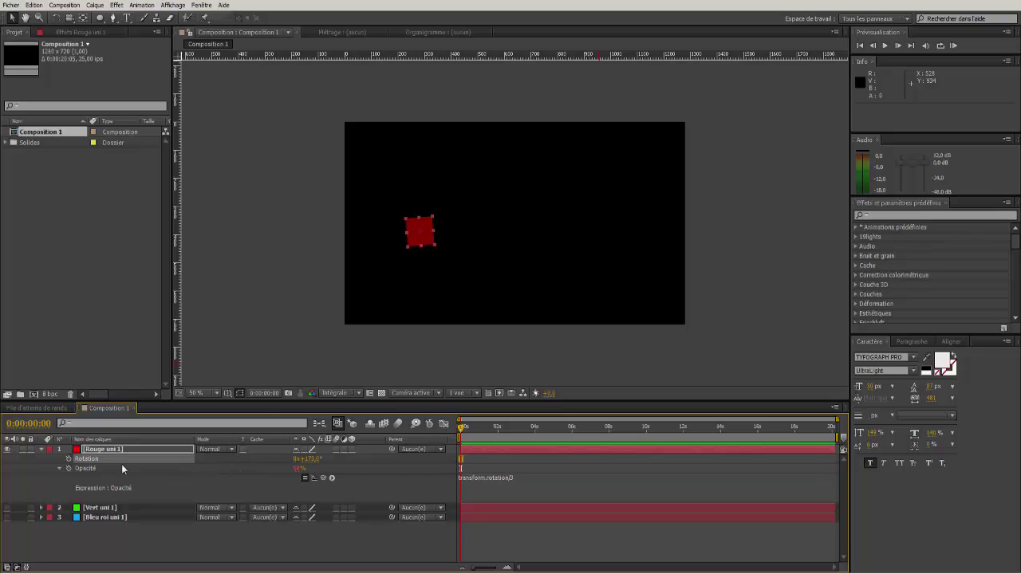
# Remove the expression from the red layer's opacity and reset its rotation to the default
pyautogui.keyDown('alt'); pyautogui.click(68, 469); pyautogui.keyUp('alt')
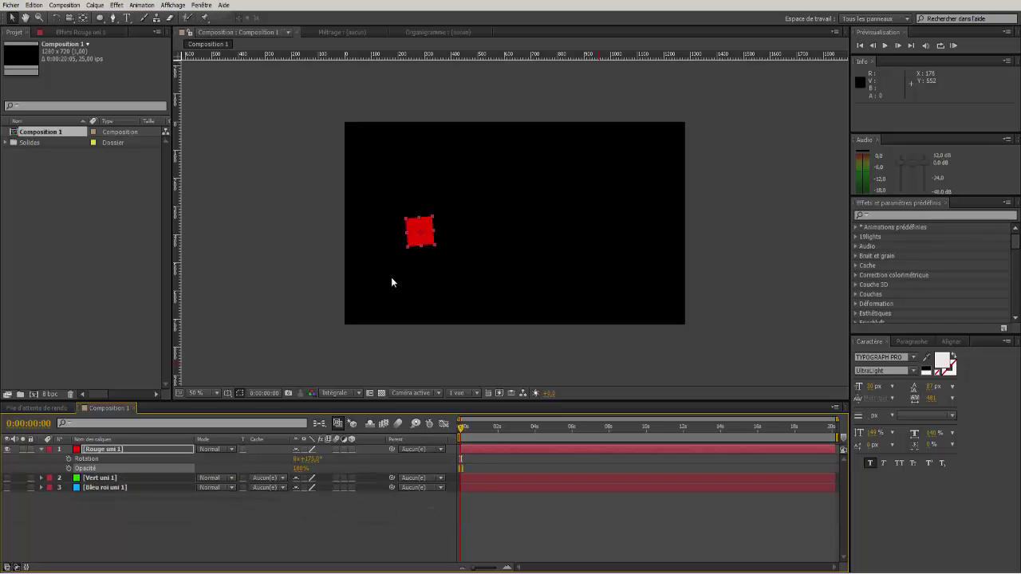
pyautogui.rightClick(91, 458)
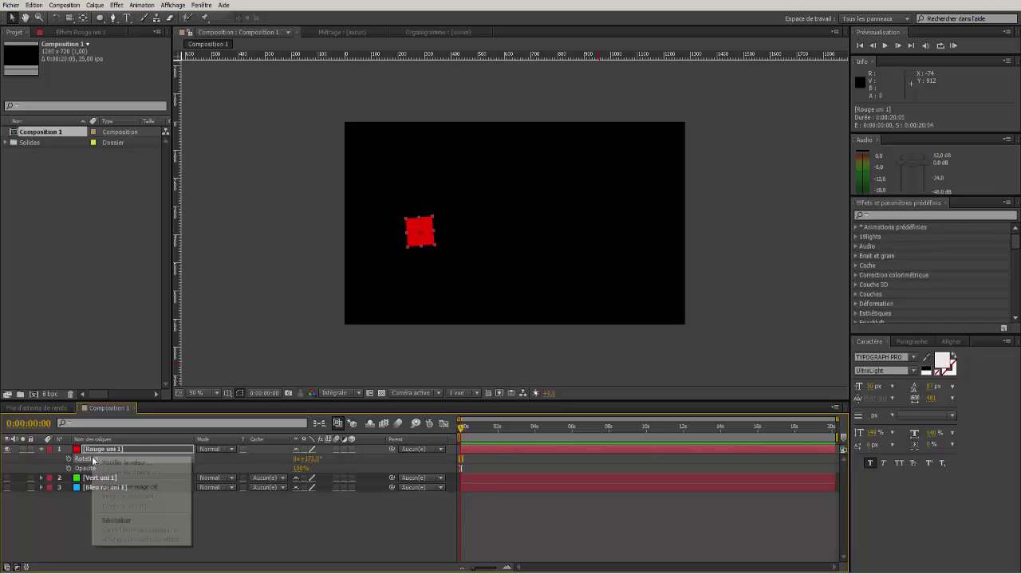
pyautogui.click(116, 521)
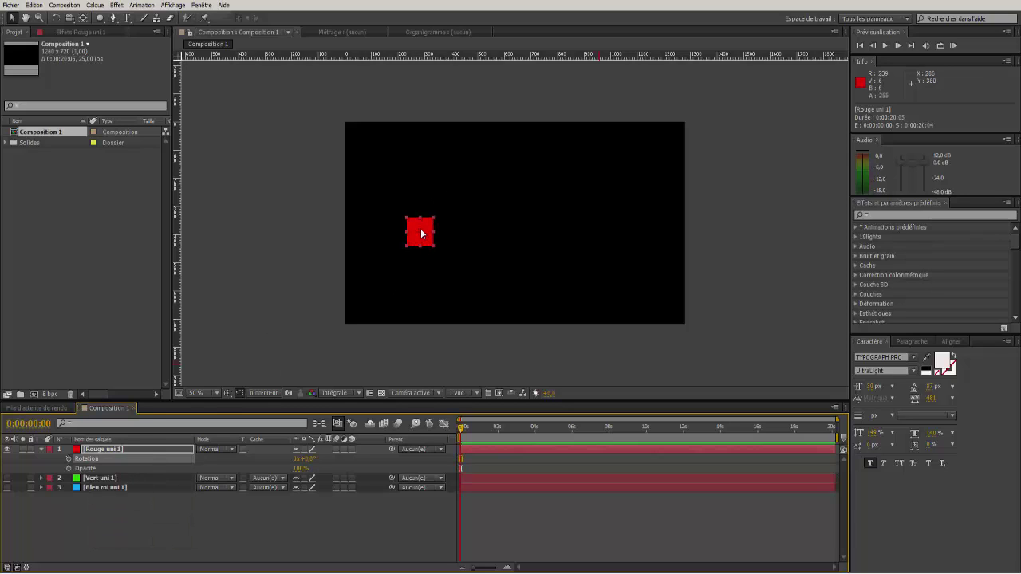
# Move the red square to about 200, 498 and reveal the green layer's Position property
pyautogui.moveTo(421, 232); pyautogui.dragTo(398, 260)
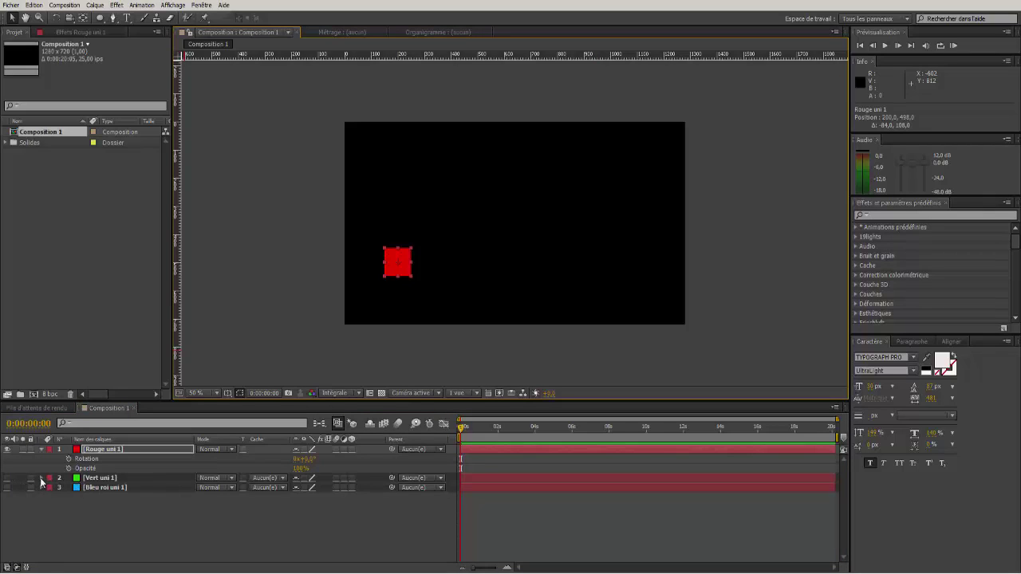
pyautogui.click(94, 478)
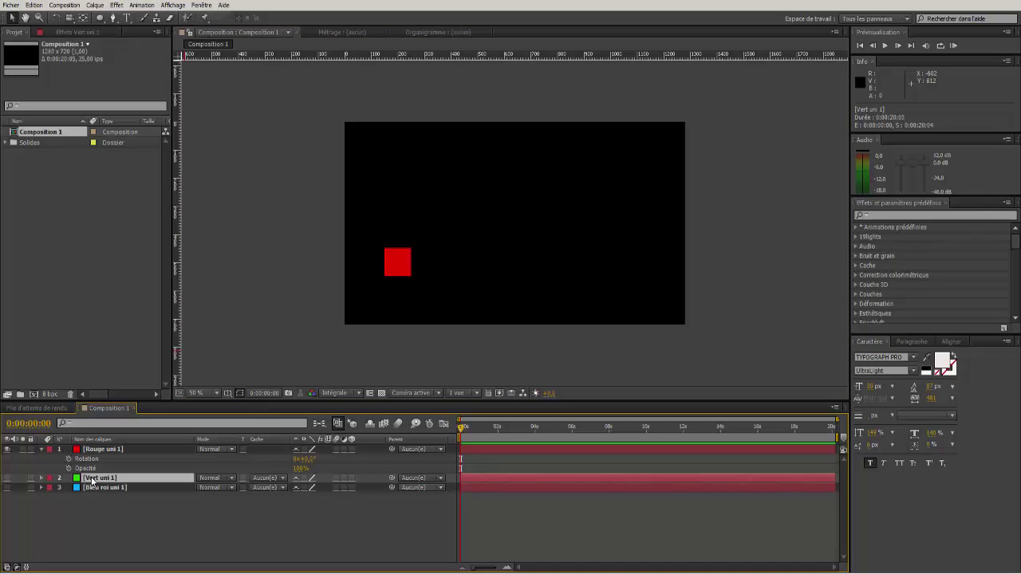
pyautogui.press('p')
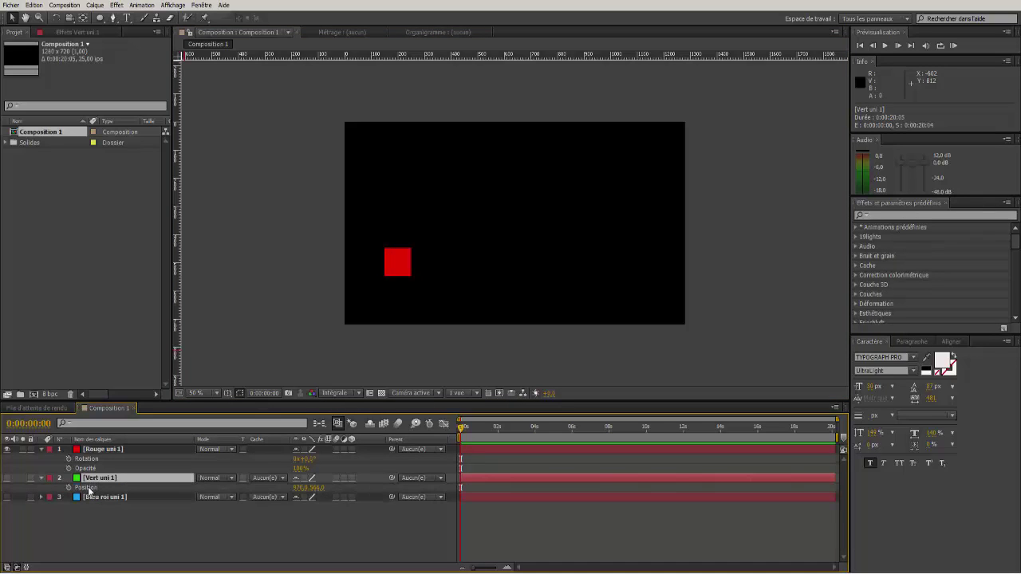
# Enable keyframing for the red layer's opacity at the start of the composition and make the green solid visible
pyautogui.click(68, 468)
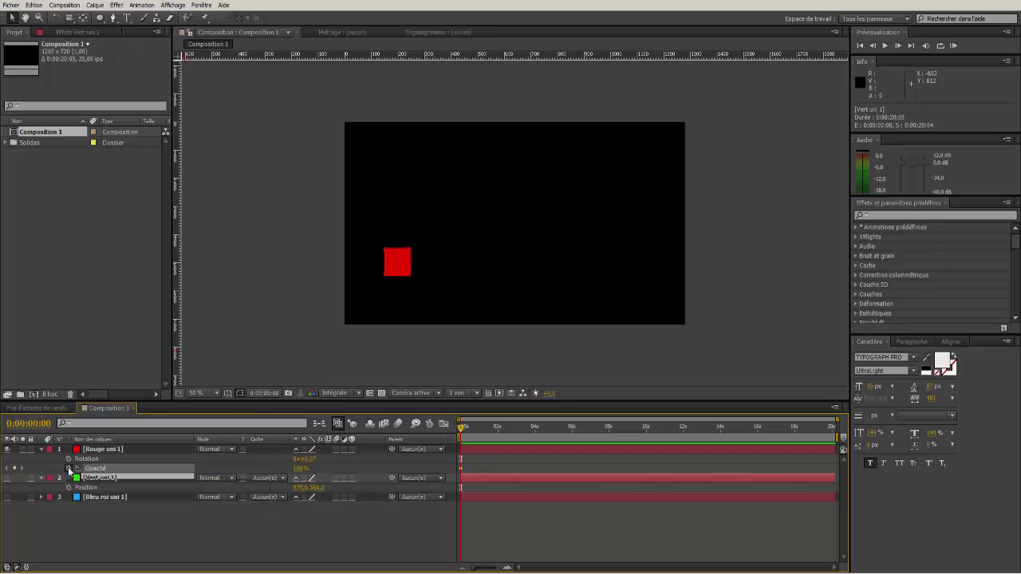
pyautogui.click(8, 477)
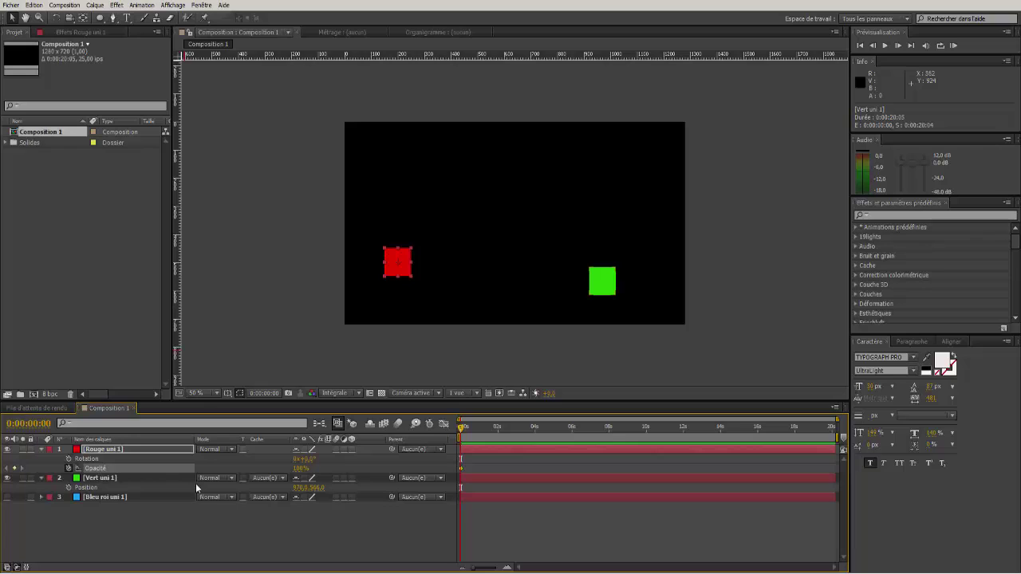
# Link the red layer's opacity to thisComp.layer("Vert uni 1").transform.position[0] and test it by moving the green square to about 840, 570
pyautogui.keyDown('alt'); pyautogui.click(69, 468); pyautogui.keyUp('alt')
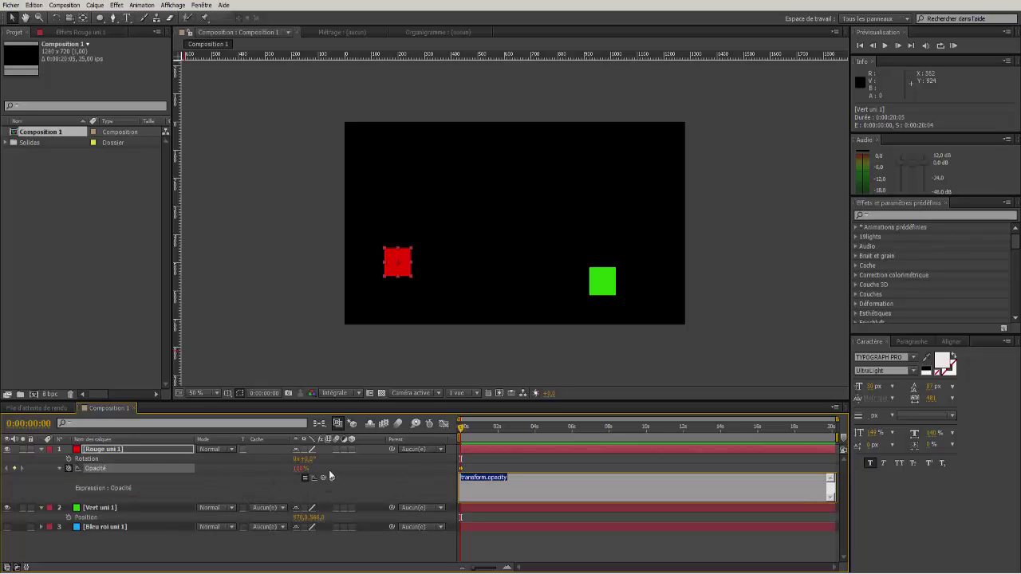
pyautogui.moveTo(323, 478); pyautogui.dragTo(161, 516)
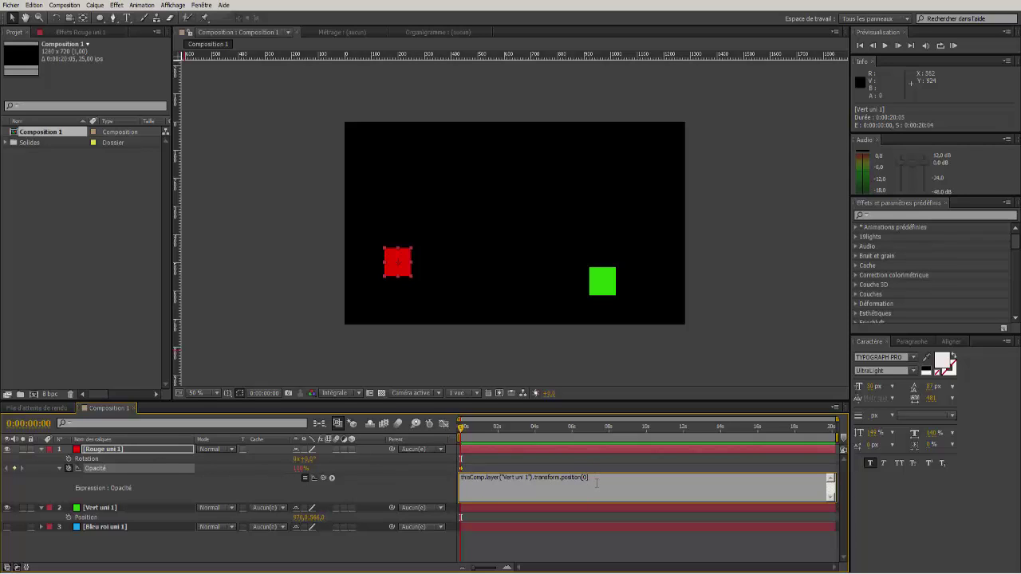
pyautogui.write('[0')
pyautogui.click(697, 372)
pyautogui.moveTo(602, 281); pyautogui.dragTo(519, 284)
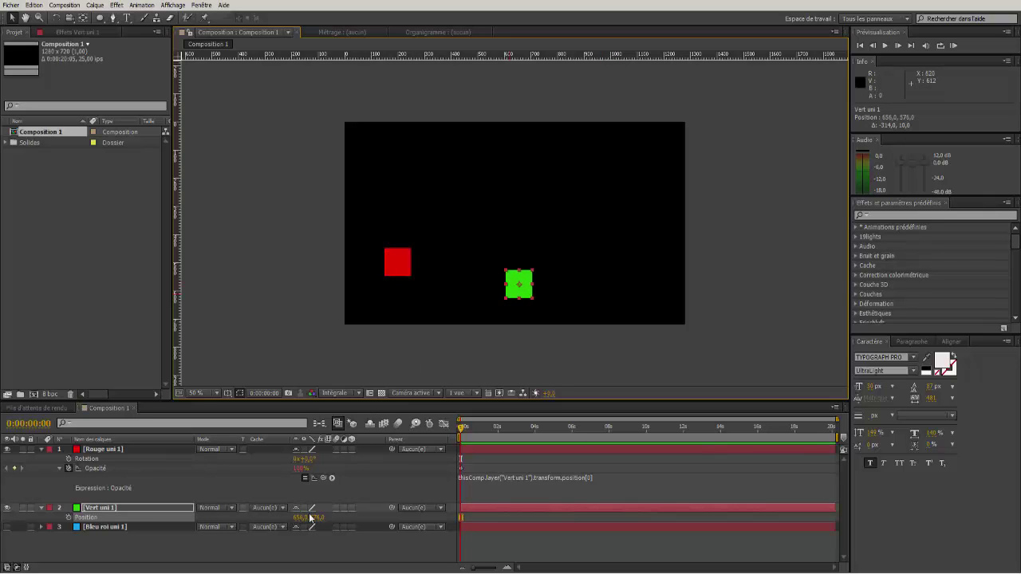
pyautogui.moveTo(524, 288); pyautogui.dragTo(573, 286)
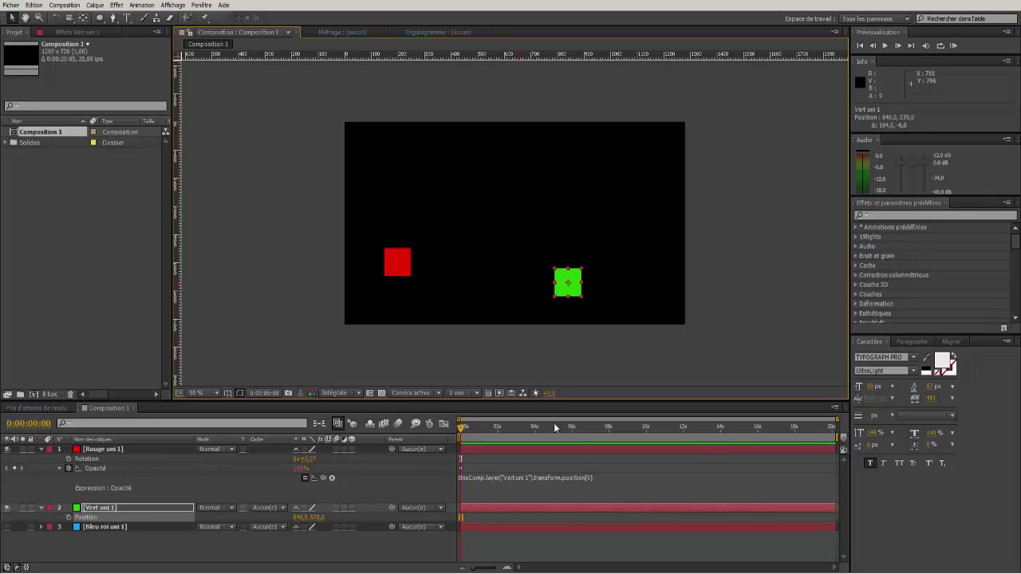
# Append /10 to the red layer's opacity expression and test it by moving the green square to about 1046, 582
pyautogui.click(589, 477)
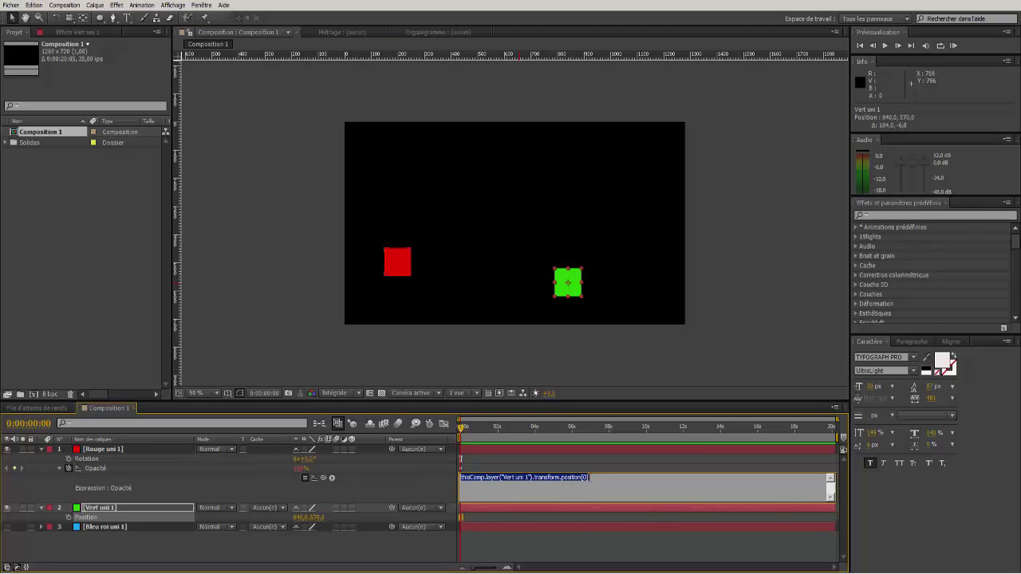
pyautogui.click(618, 478)
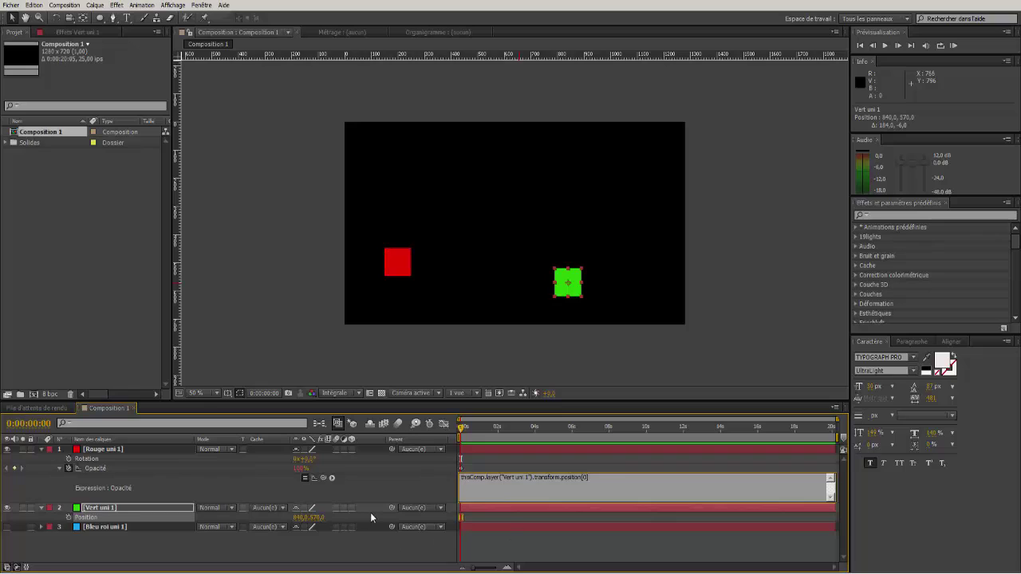
pyautogui.click(673, 361)
pyautogui.moveTo(567, 285); pyautogui.dragTo(609, 296)
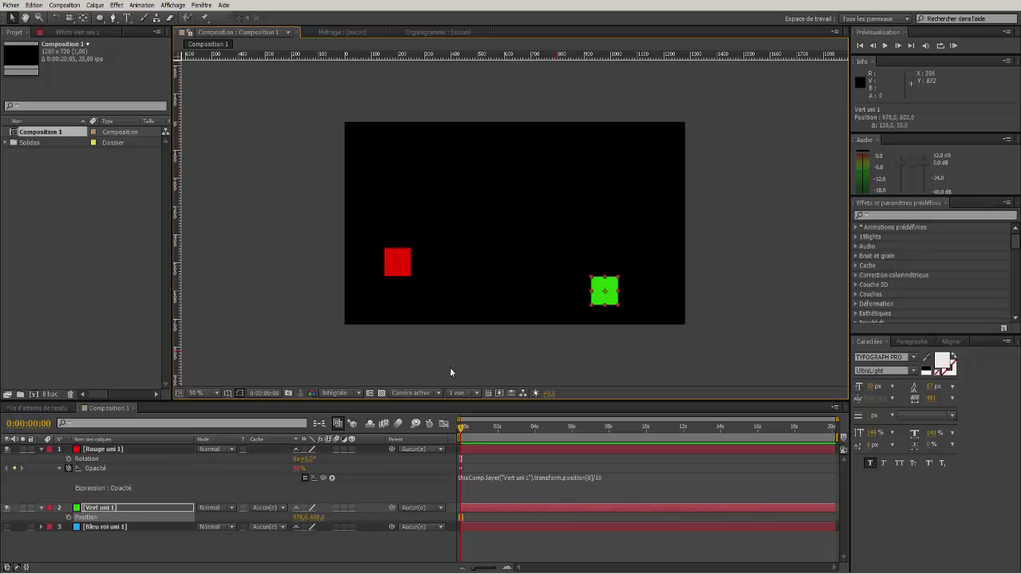
pyautogui.moveTo(602, 292); pyautogui.dragTo(629, 287)
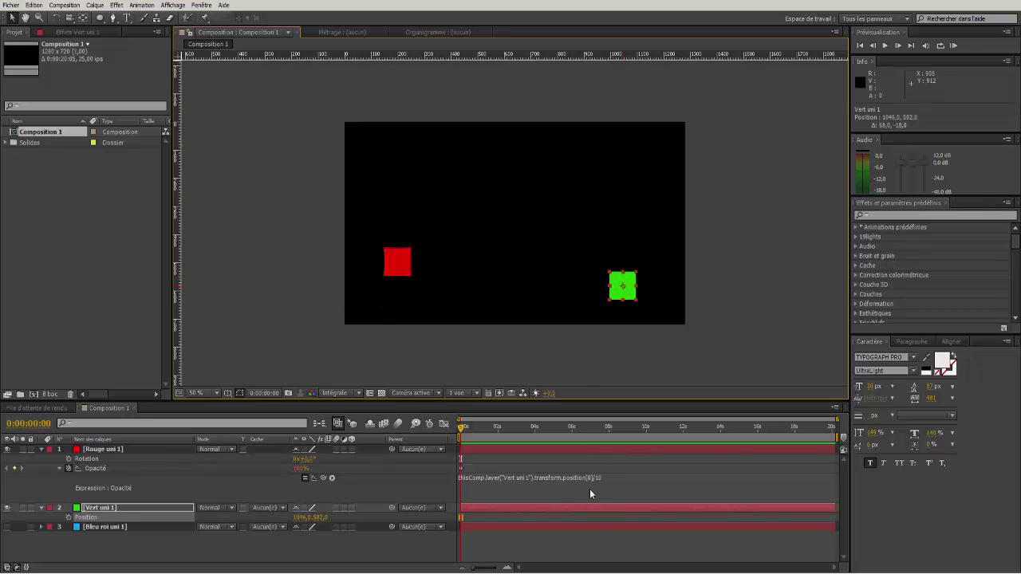
# Test the red opacity link by moving the green square back and forth horizontally, ending at about 828, 568
pyautogui.moveTo(623, 285); pyautogui.dragTo(573, 282)
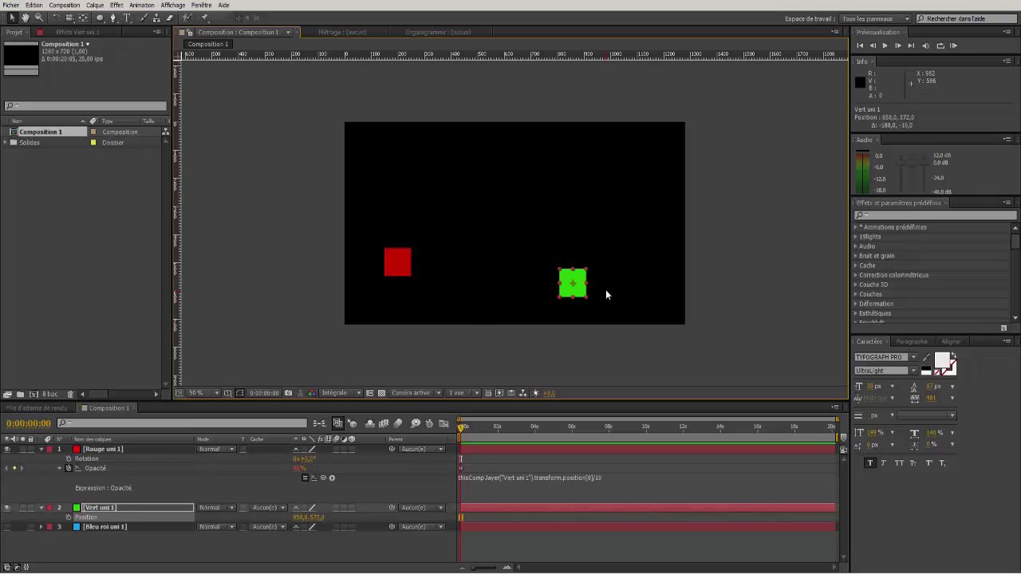
pyautogui.moveTo(573, 285); pyautogui.dragTo(539, 286)
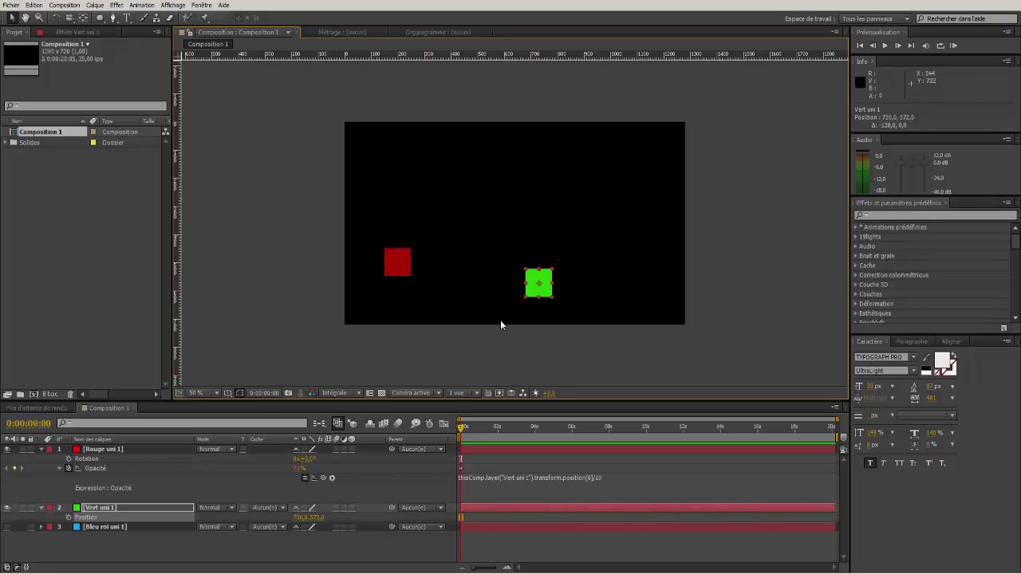
pyautogui.moveTo(540, 285); pyautogui.dragTo(498, 290)
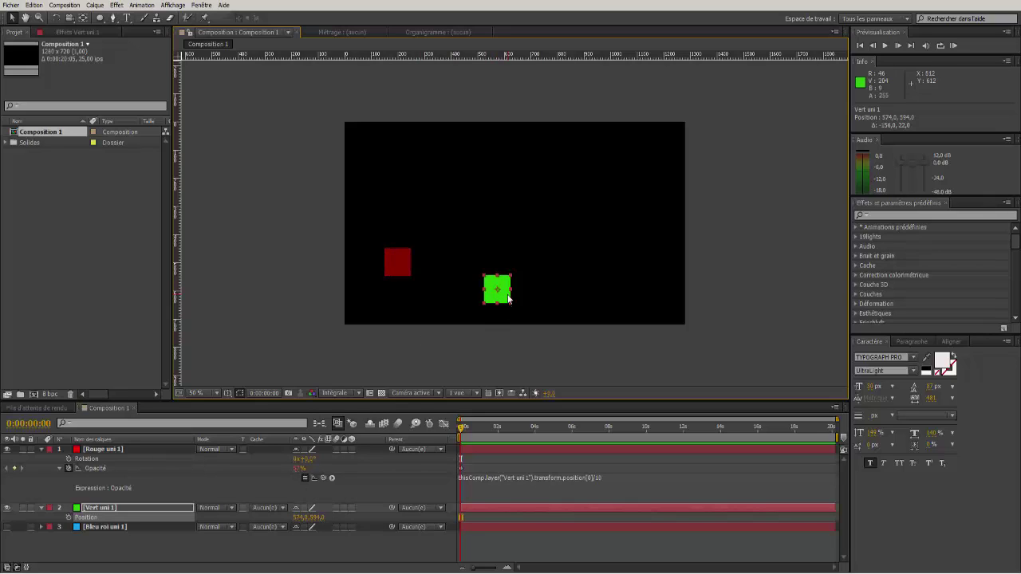
pyautogui.moveTo(499, 292); pyautogui.dragTo(566, 284)
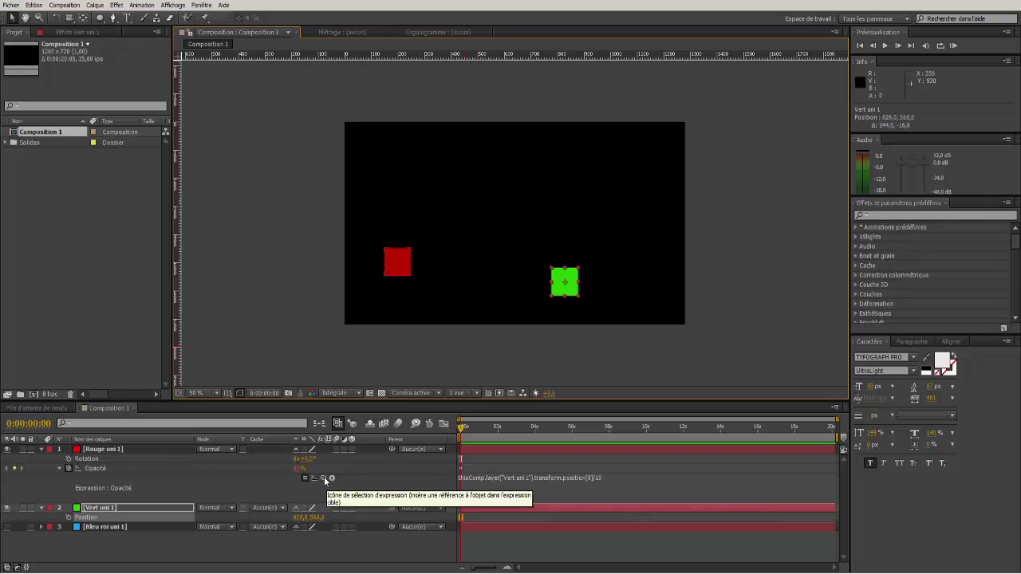
# Link the red layer's opacity to the green layer's position[1]/10 and test it by moving the green square to about 820, 546
pyautogui.moveTo(324, 479); pyautogui.dragTo(320, 520)
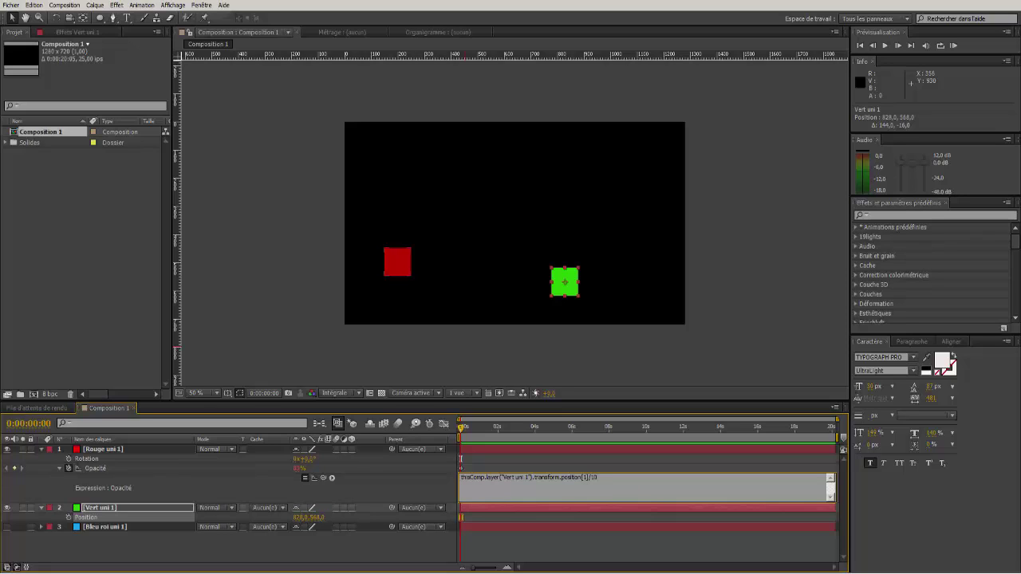
pyautogui.click(742, 341)
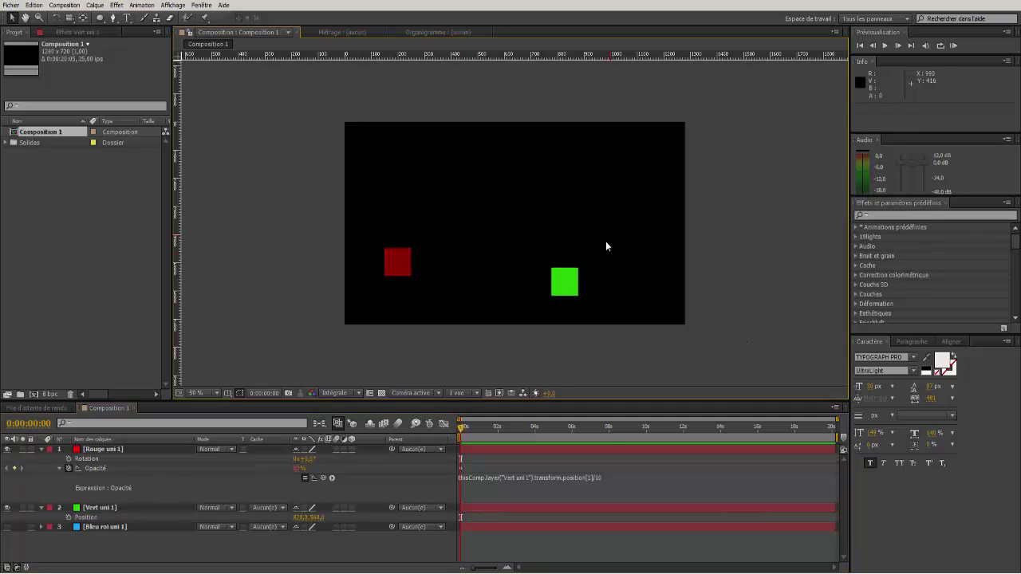
pyautogui.moveTo(564, 287)
pyautogui.mouseDown()
pyautogui.moveTo(577, 150)
pyautogui.moveTo(573, 321)
pyautogui.moveTo(584, 167)
pyautogui.moveTo(587, 186)
pyautogui.moveTo(573, 311)
pyautogui.moveTo(556, 155)
pyautogui.moveTo(482, 287)
pyautogui.moveTo(375, 264)
pyautogui.moveTo(586, 265)
pyautogui.moveTo(545, 272)
pyautogui.moveTo(565, 282)
pyautogui.moveTo(486, 277)
pyautogui.moveTo(630, 262)
pyautogui.moveTo(466, 252)
pyautogui.moveTo(523, 249)
pyautogui.moveTo(634, 259)
pyautogui.moveTo(477, 263)
pyautogui.moveTo(637, 274)
pyautogui.moveTo(481, 270)
pyautogui.moveTo(615, 266)
pyautogui.moveTo(562, 276)
pyautogui.mouseUp()
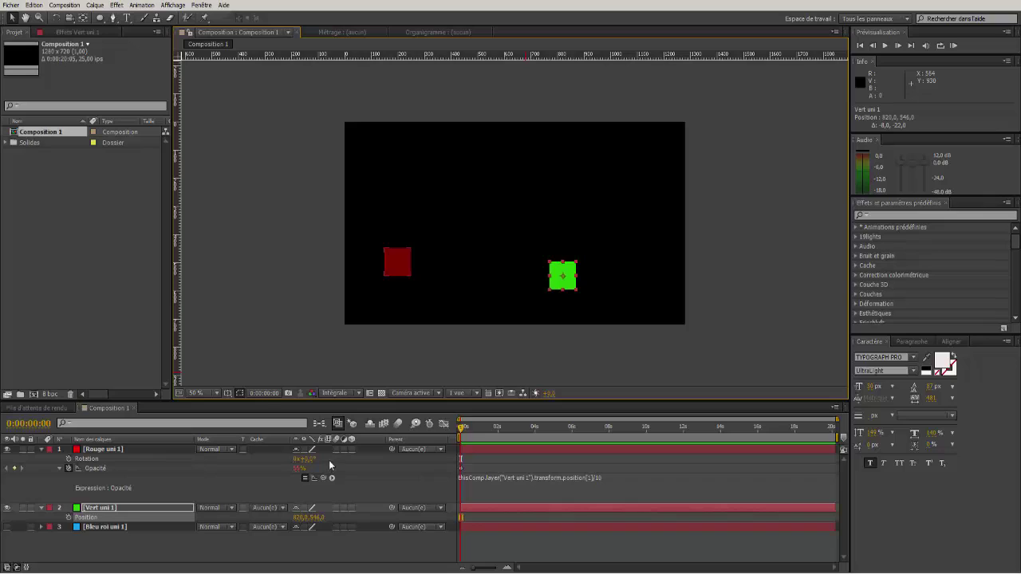
# Append , thisComp.layer("Vert uni 1").transform.position[0]/10 to the red opacity expression and move the green square to about 636, 340
pyautogui.click(604, 477)
pyautogui.click(603, 478)
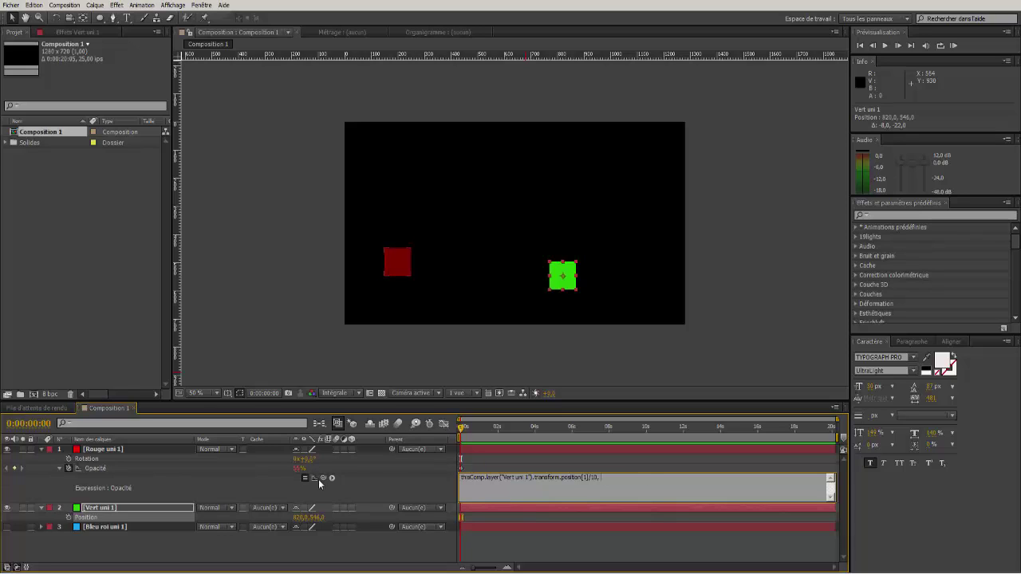
pyautogui.moveTo(323, 479); pyautogui.dragTo(296, 518)
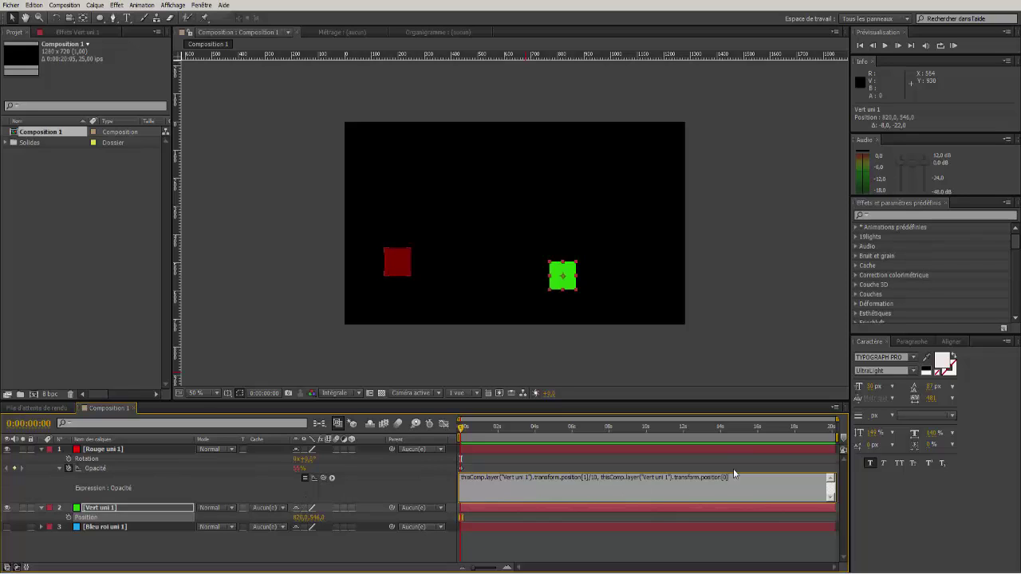
pyautogui.write('/10')
pyautogui.click(734, 315)
pyautogui.moveTo(555, 280); pyautogui.dragTo(517, 218)
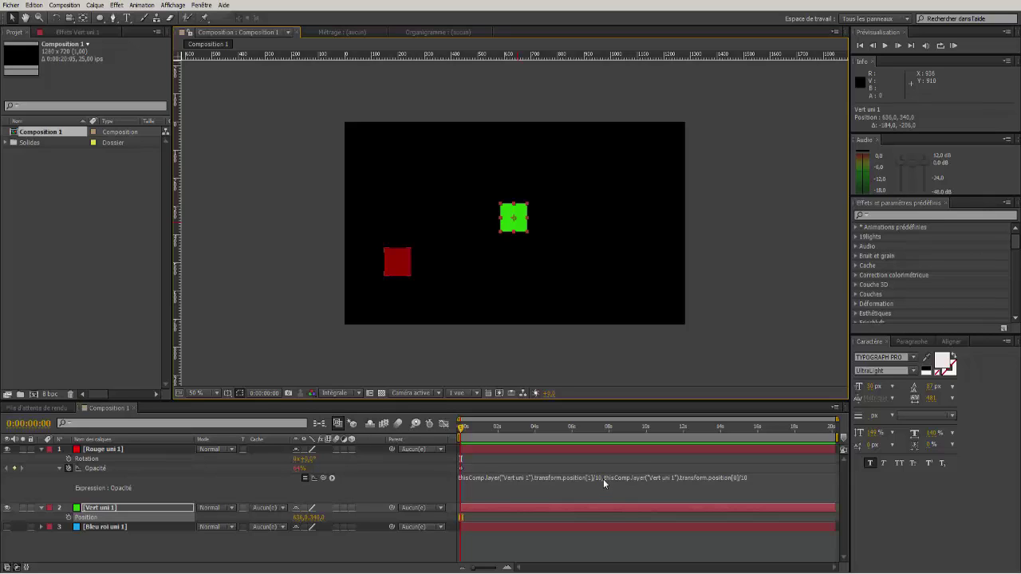
# Replace the comma in the red opacity expression with + and test the sum by moving the green square to about 878, 478
pyautogui.click(604, 479)
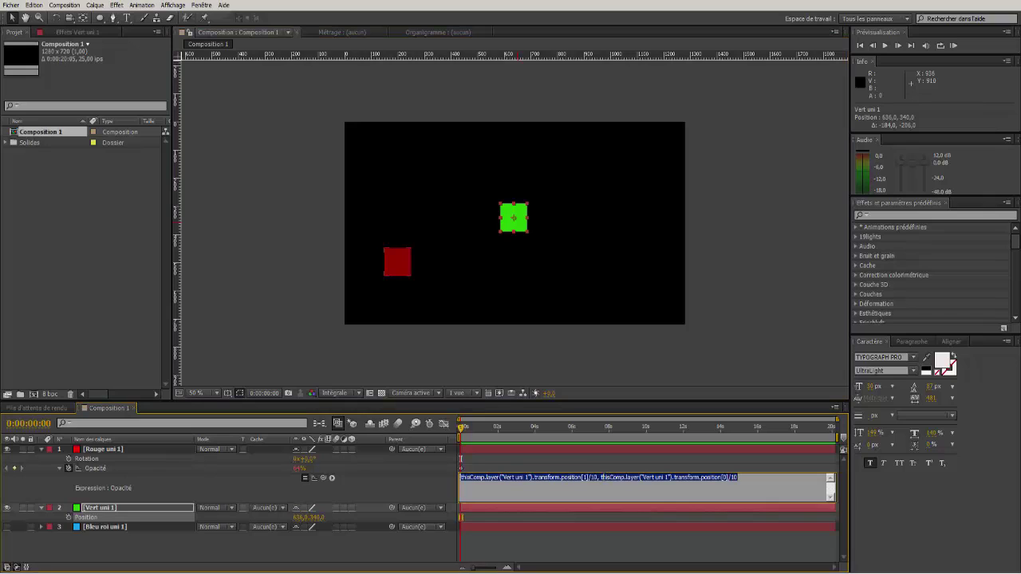
pyautogui.click(600, 477)
pyautogui.press('BackSpace')
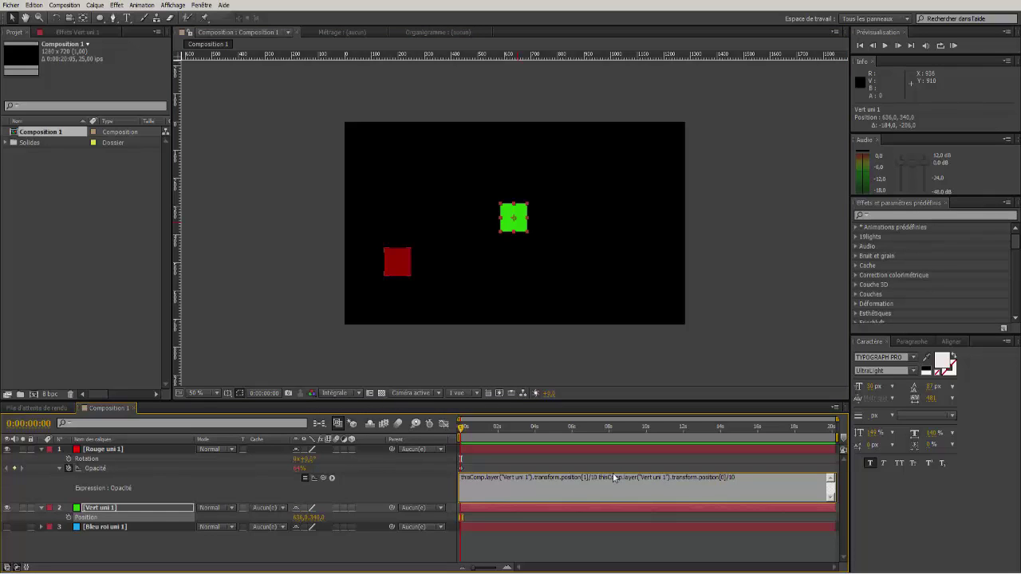
pyautogui.write('+')
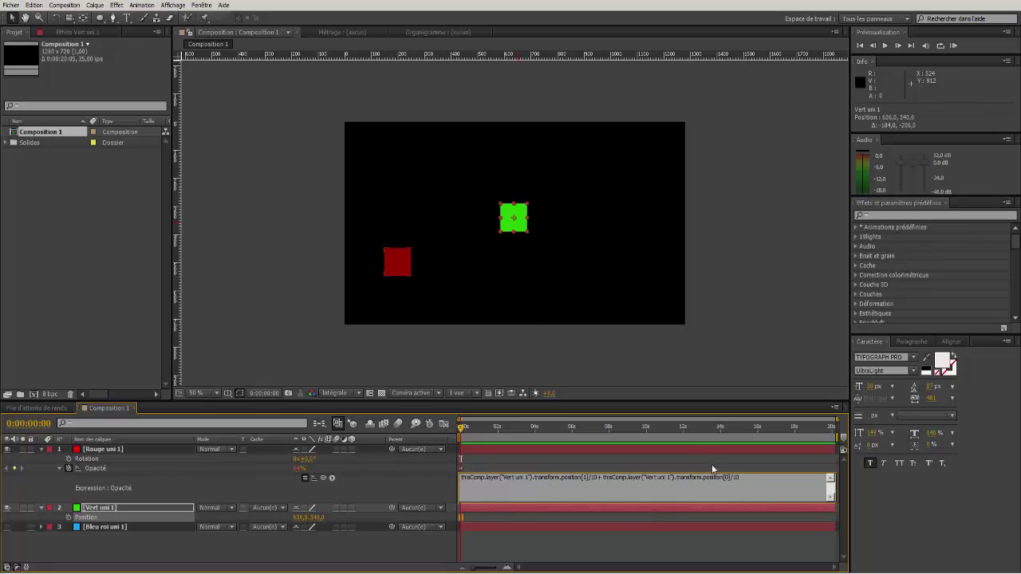
pyautogui.click(762, 323)
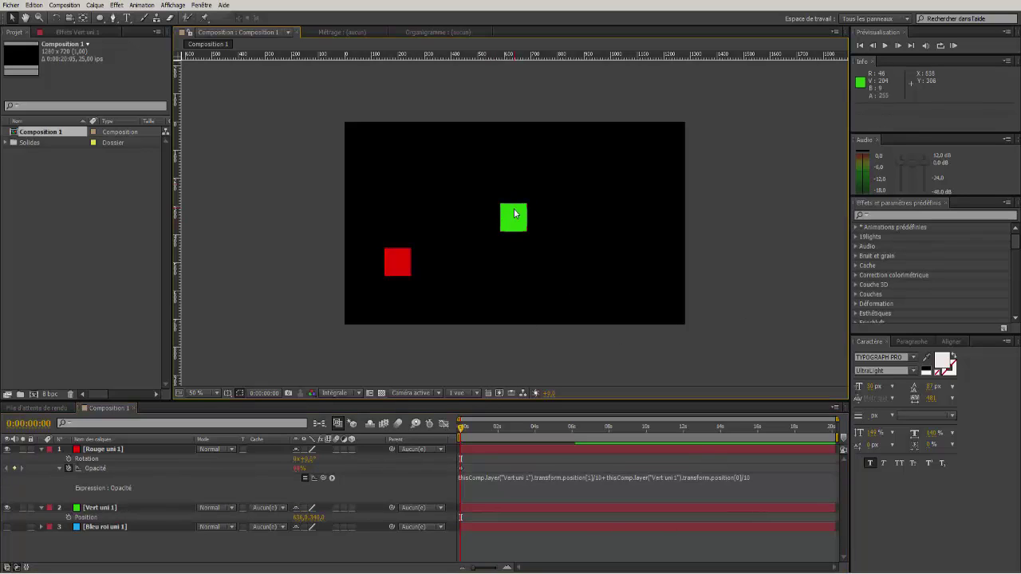
pyautogui.moveTo(517, 218); pyautogui.dragTo(567, 202)
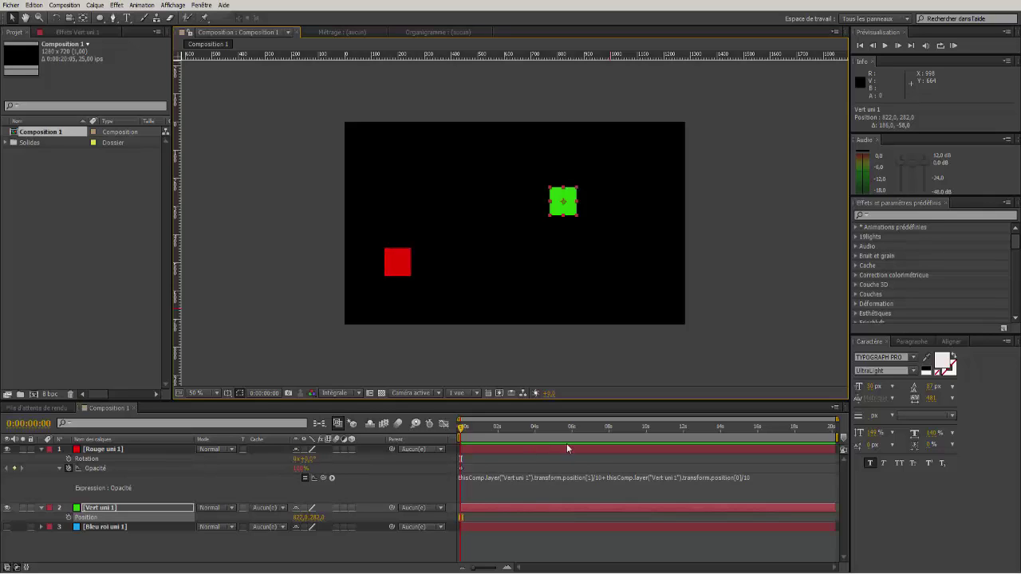
pyautogui.moveTo(563, 202); pyautogui.dragTo(580, 257)
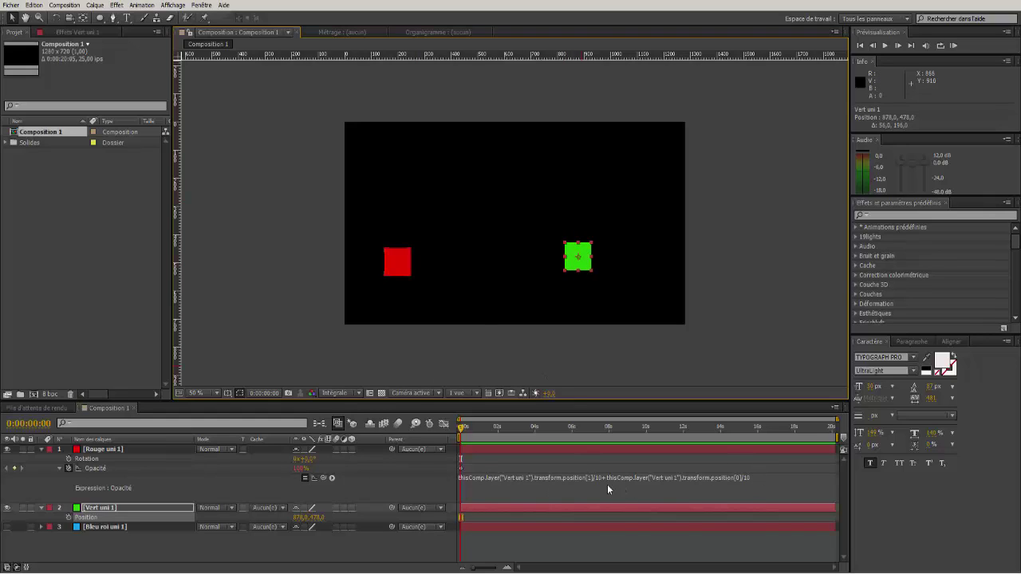
# Remove the expression from the red layer's opacity and collapse the properties of the red and green layers
pyautogui.keyDown('alt'); pyautogui.click(68, 468); pyautogui.keyUp('alt')
pyautogui.keyDown('alt'); pyautogui.click(68, 469); pyautogui.keyUp('alt')
pyautogui.keyDown('alt'); pyautogui.click(68, 469); pyautogui.keyUp('alt')
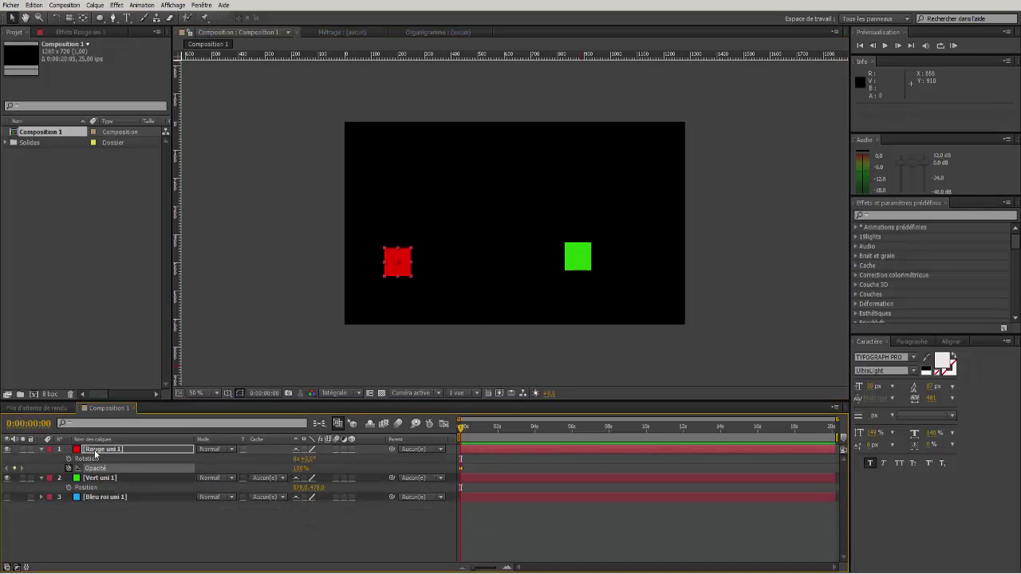
pyautogui.click(95, 451)
pyautogui.click(41, 449)
pyautogui.click(41, 459)
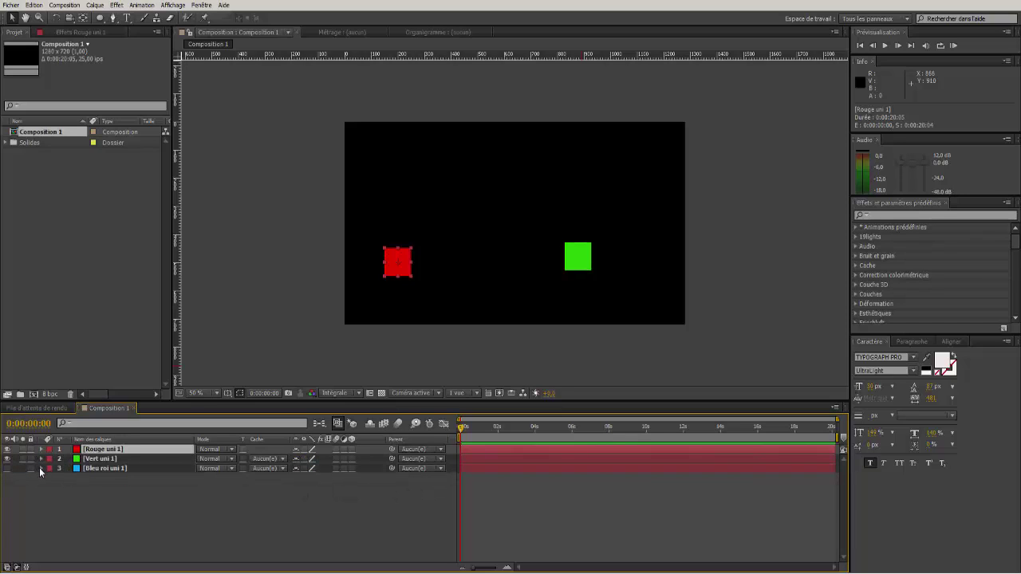
# Move the red square slightly lower and the green square to about 946, 570, and make the blue solid visible
pyautogui.moveTo(400, 264); pyautogui.dragTo(394, 282)
pyautogui.moveTo(572, 258); pyautogui.dragTo(590, 283)
pyautogui.click(7, 468)
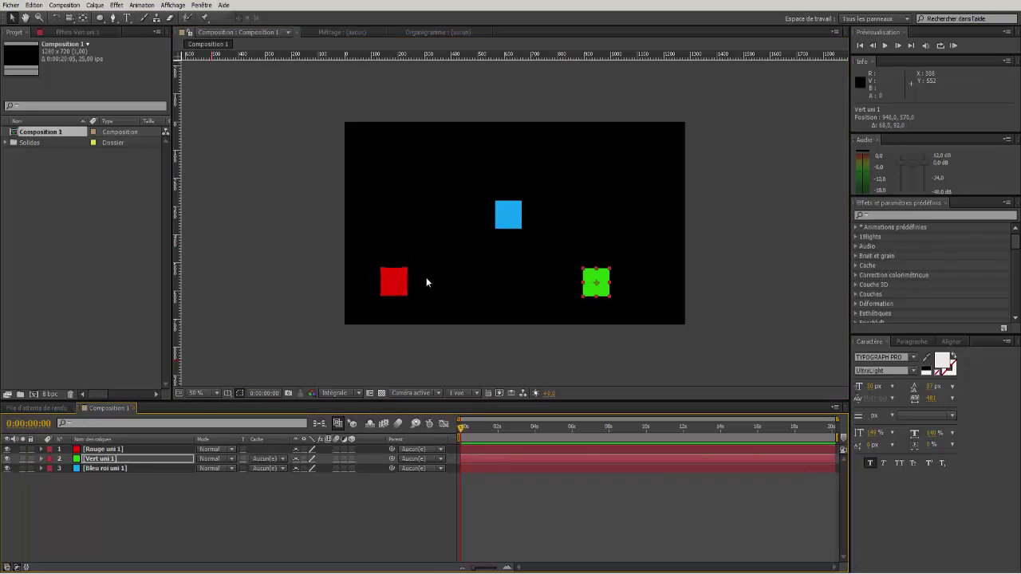
# Position the blue square above and between the red and green squares, at about 530, 306
pyautogui.moveTo(506, 216); pyautogui.dragTo(496, 256)
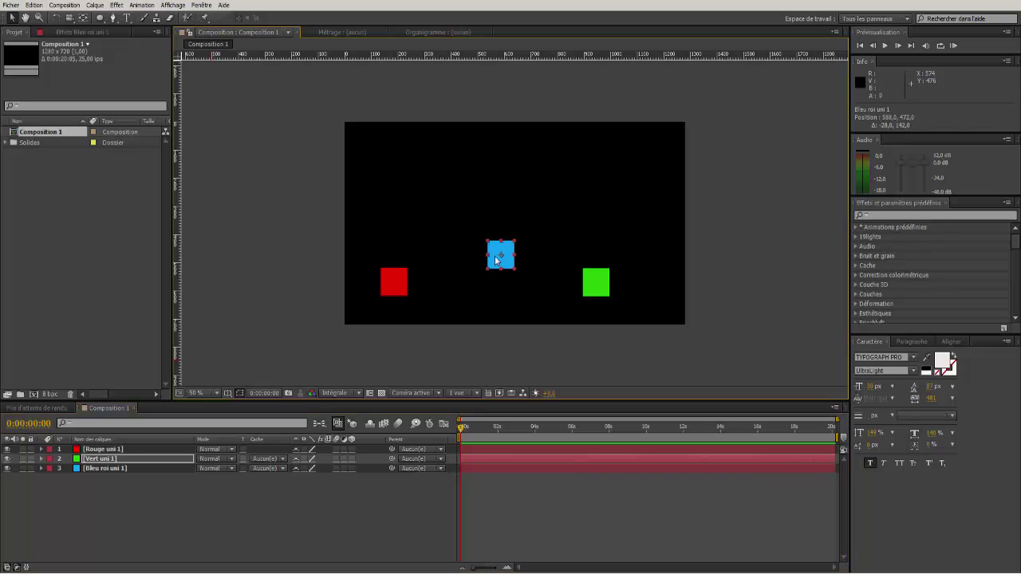
pyautogui.click(392, 282)
pyautogui.click(595, 283)
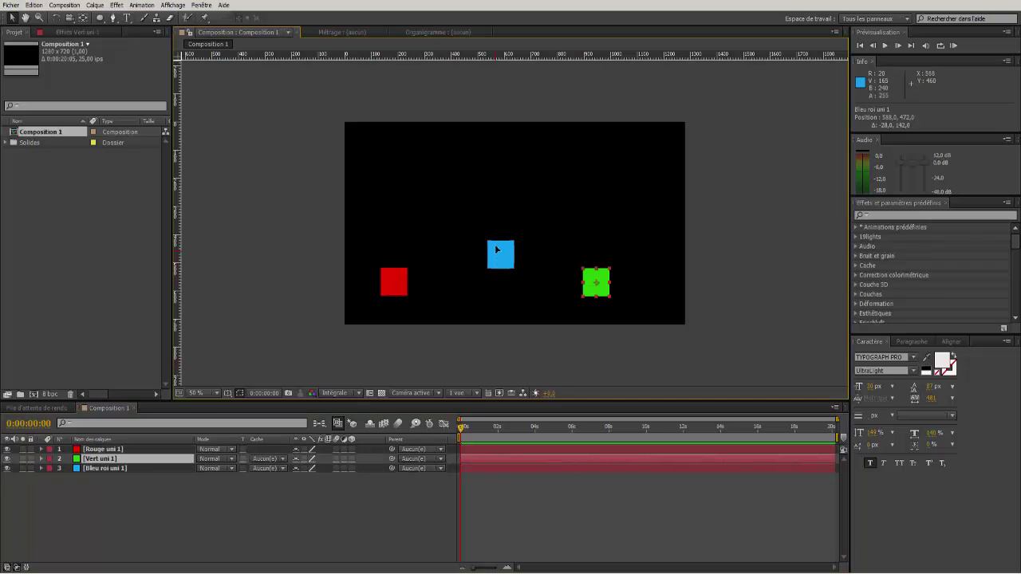
pyautogui.moveTo(497, 254); pyautogui.dragTo(495, 202)
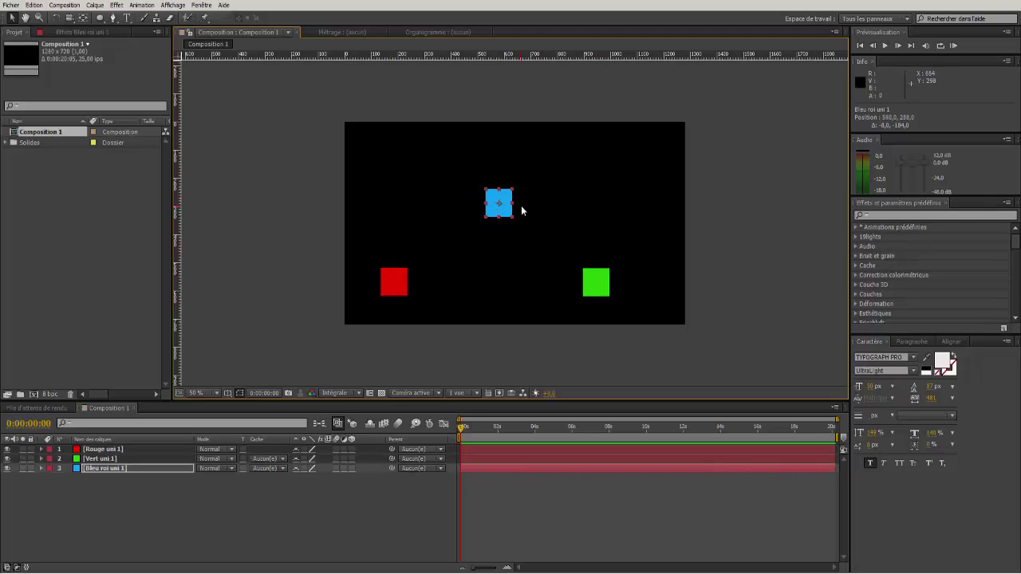
pyautogui.moveTo(501, 201)
pyautogui.mouseDown()
pyautogui.moveTo(498, 300)
pyautogui.moveTo(498, 173)
pyautogui.moveTo(493, 247)
pyautogui.moveTo(486, 208)
pyautogui.mouseUp()
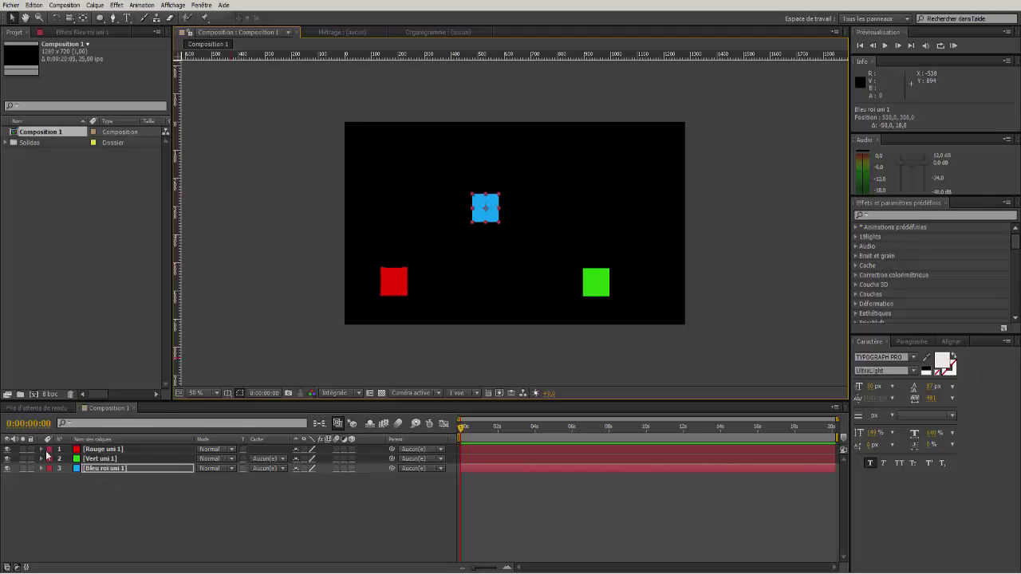
# Reveal the blue layer's Position property and the Rotation property of the green and red layers
pyautogui.click(113, 471)
pyautogui.press('p')
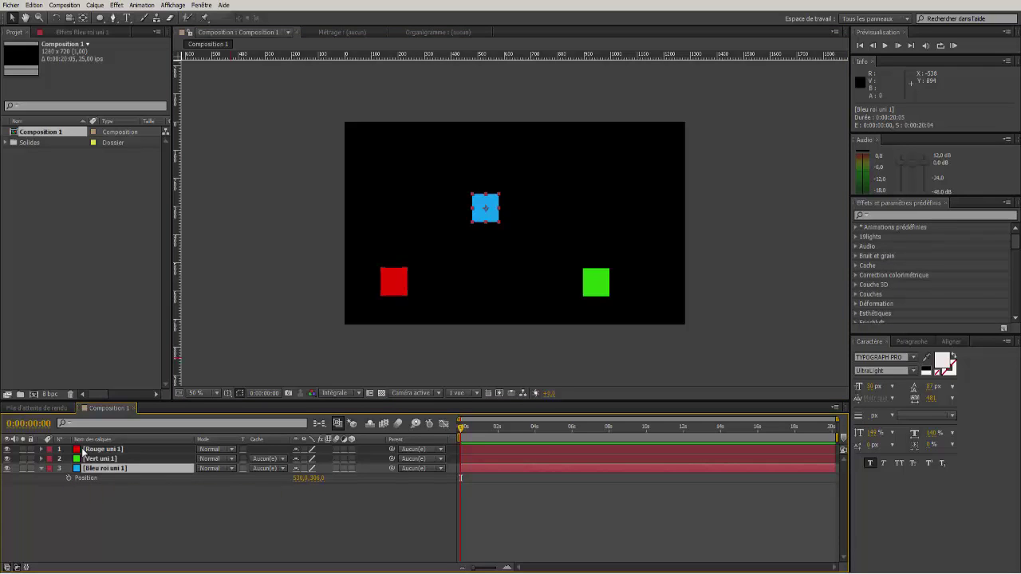
pyautogui.click(93, 460)
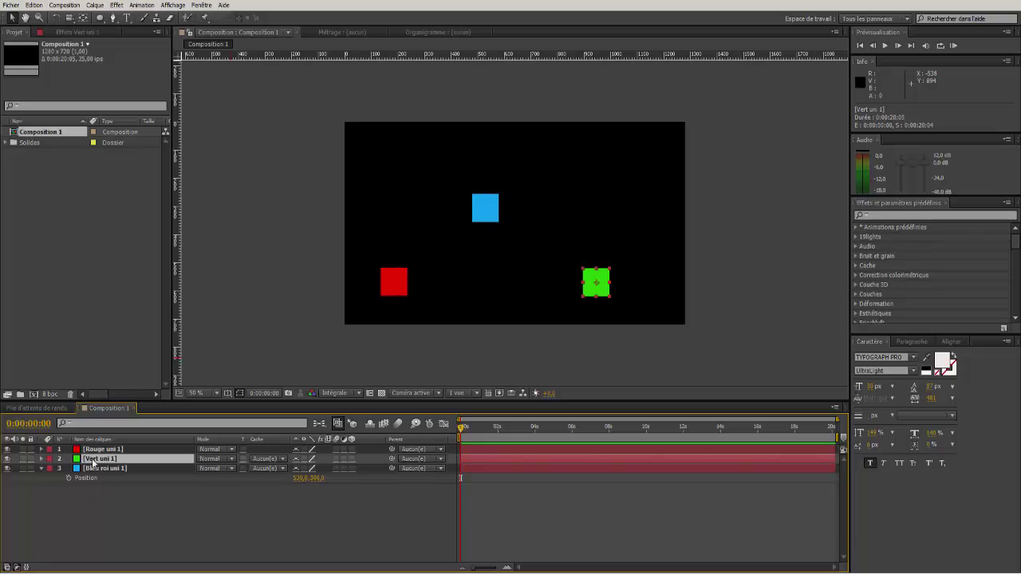
pyautogui.press('r')
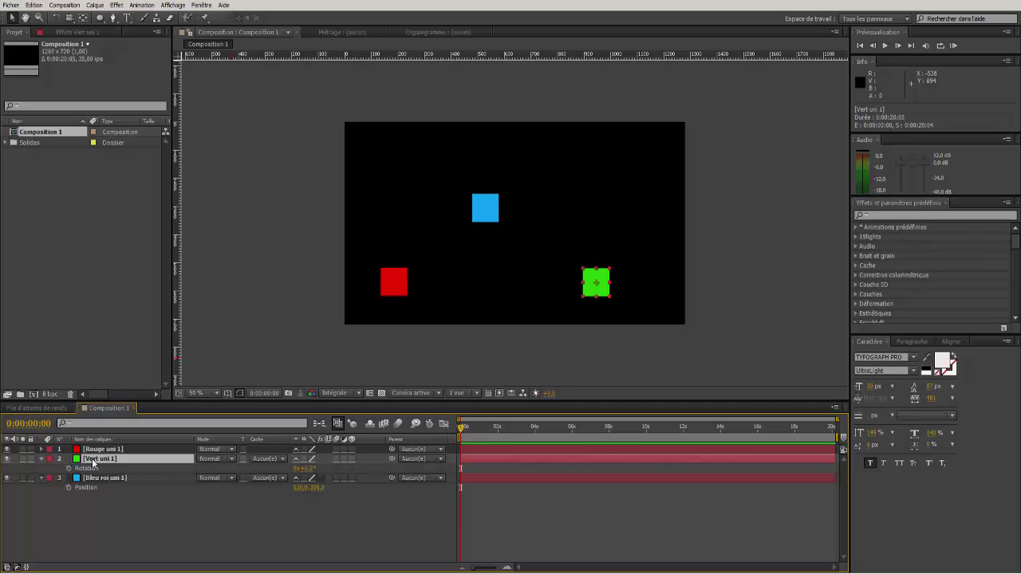
pyautogui.click(99, 450)
pyautogui.press('r')
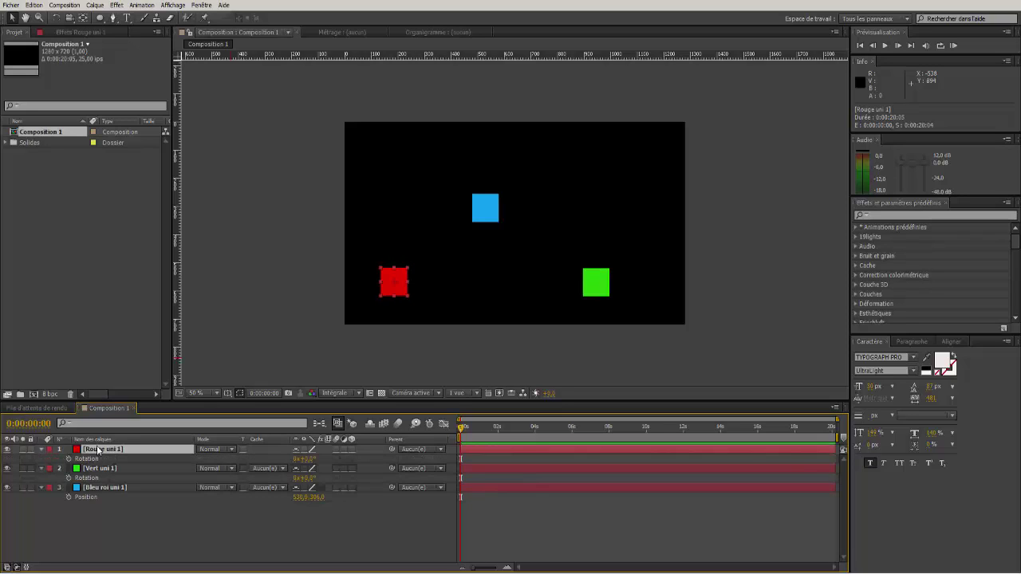
# Give the blue position the expression temp = thisComp.layer("Rouge uni 1").transform.rotation; [temp, temp] and test it by rotating the red layer to about 319°
pyautogui.click(68, 497)
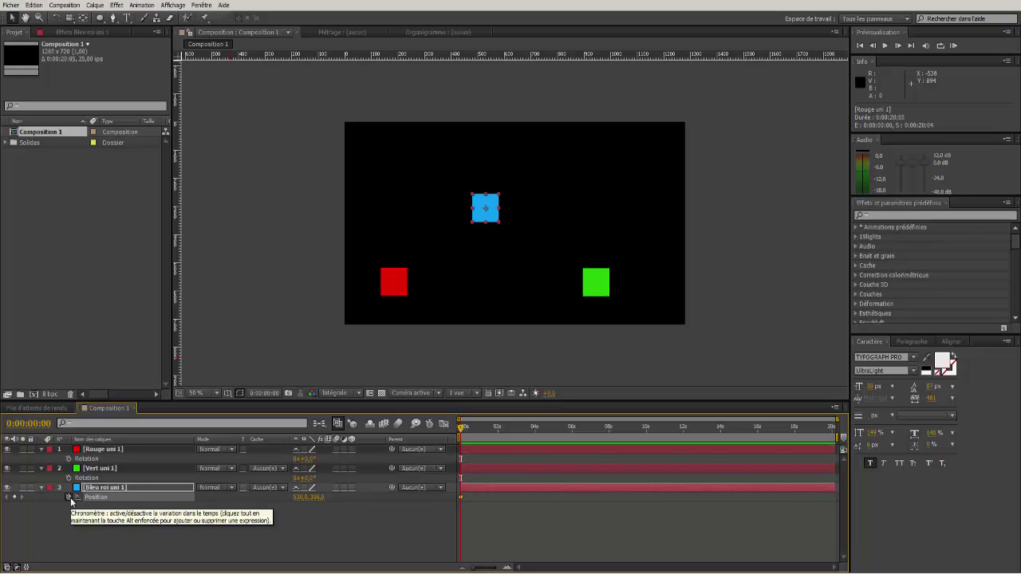
pyautogui.click(16, 497)
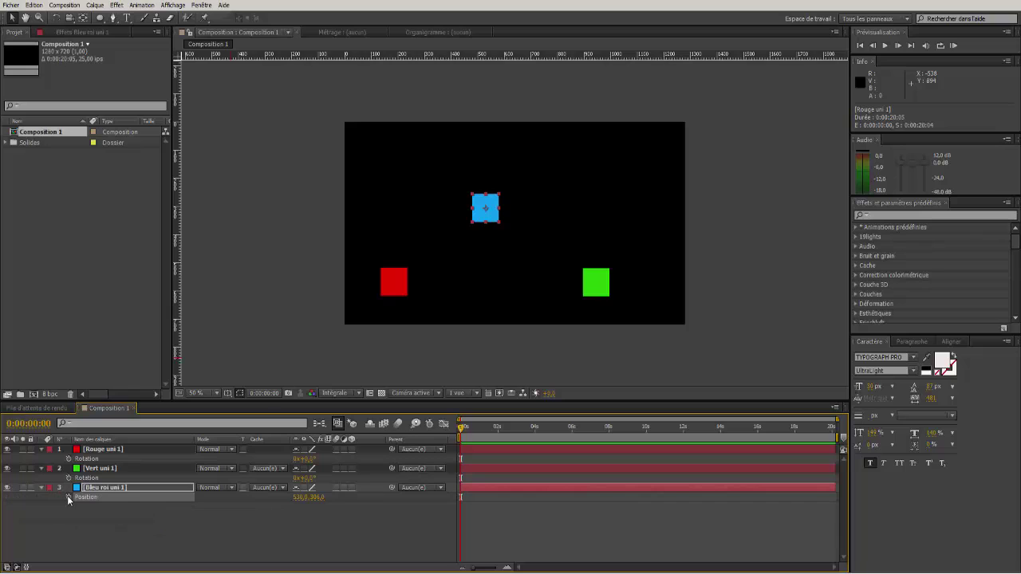
pyautogui.keyDown('alt'); pyautogui.click(68, 497); pyautogui.keyUp('alt')
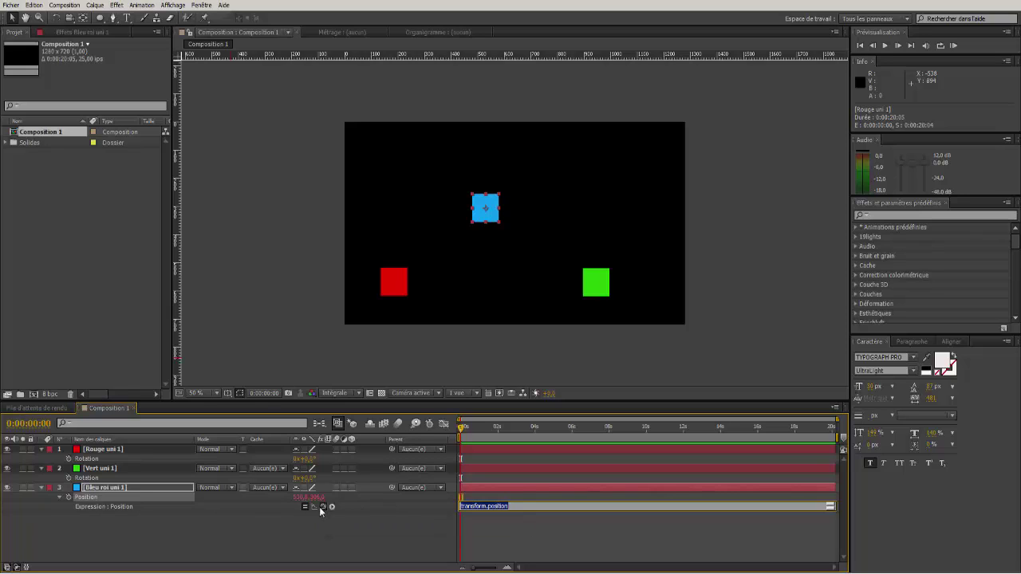
pyautogui.moveTo(288, 515); pyautogui.dragTo(126, 457)
pyautogui.moveTo(513, 510); pyautogui.dragTo(516, 538)
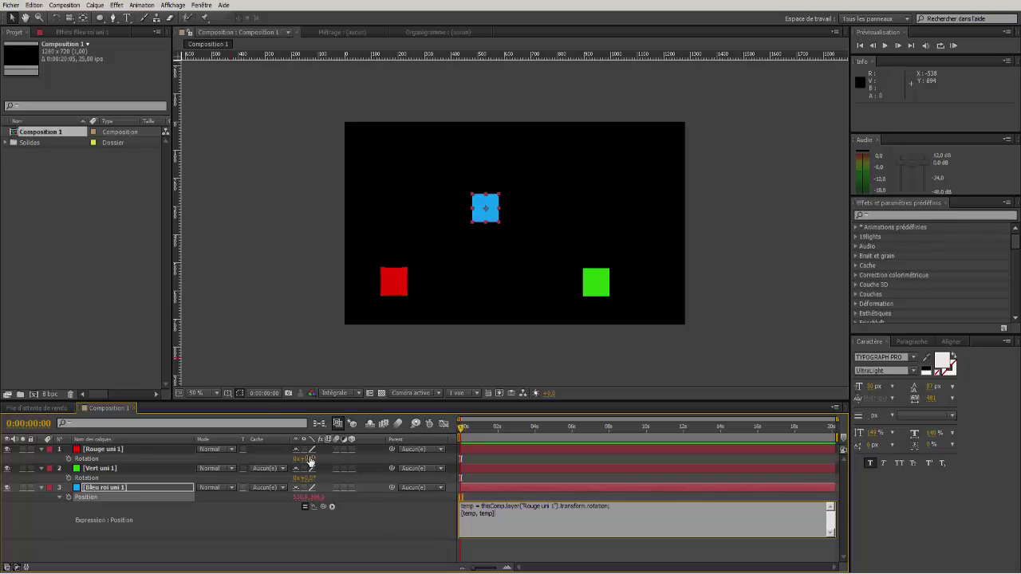
pyautogui.moveTo(309, 459); pyautogui.dragTo(479, 499)
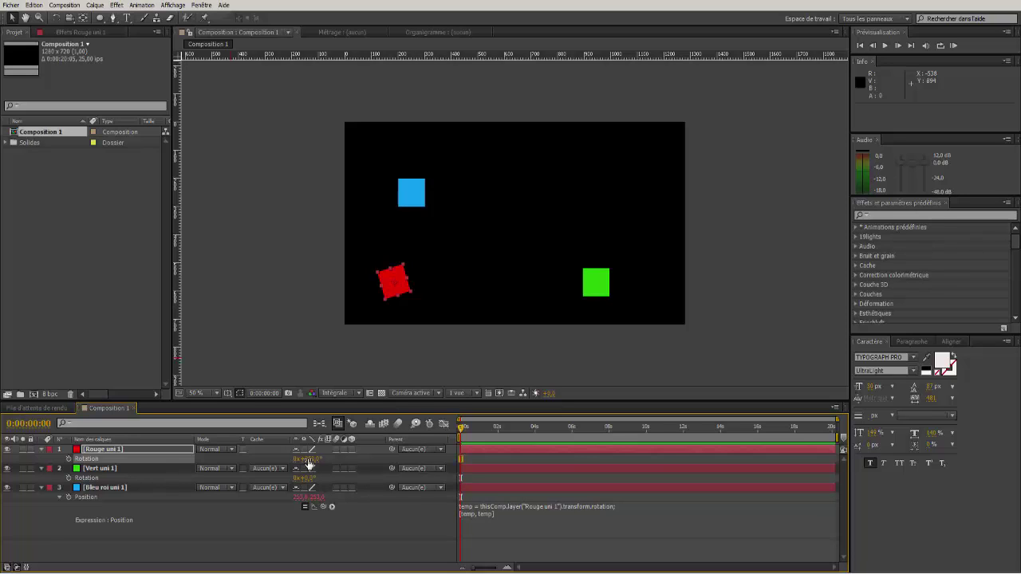
pyautogui.moveTo(308, 460); pyautogui.dragTo(319, 459)
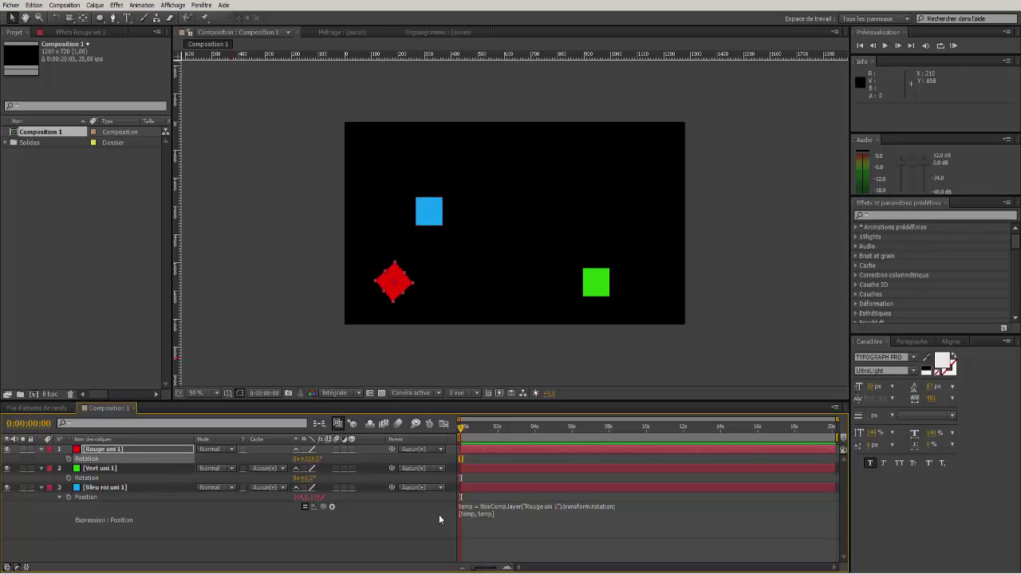
# Replace the second temp in the blue layer's position expression with 320, giving [temp, 320]
pyautogui.click(488, 514)
pyautogui.click(486, 513)
pyautogui.doubleClick(486, 514)
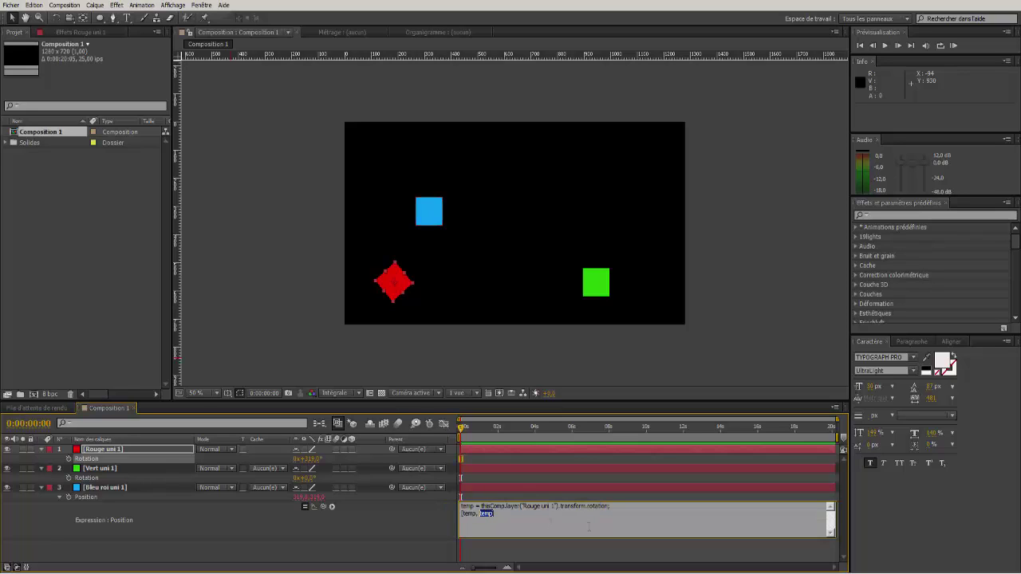
pyautogui.press('BackSpace')
pyautogui.write('320')
pyautogui.click(723, 358)
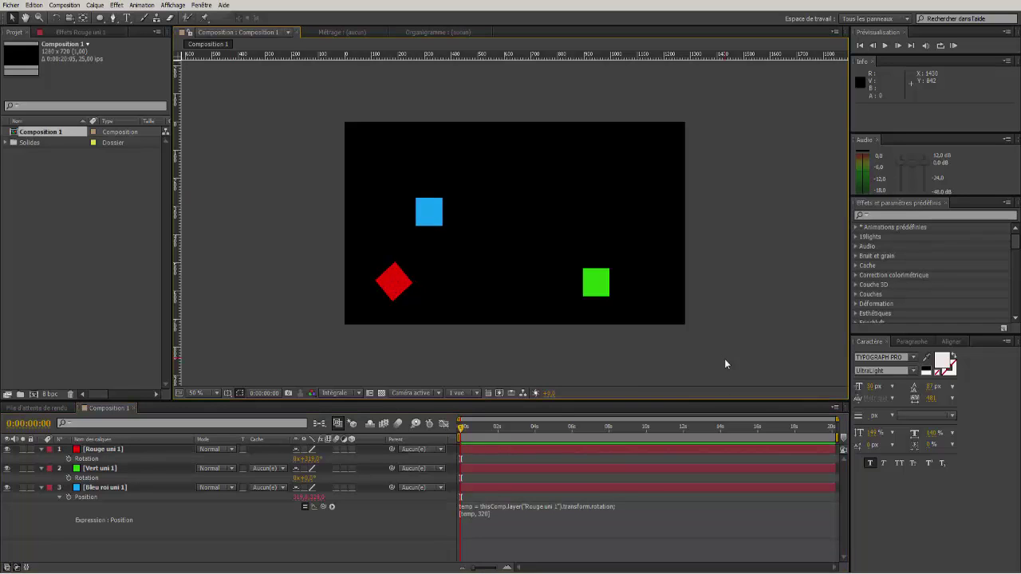
# Test the blue layer's [temp, 320] expression by rotating the red layer to about 1x+82° and trying to move the blue square down
pyautogui.moveTo(310, 460); pyautogui.dragTo(375, 447)
pyautogui.moveTo(464, 211); pyautogui.dragTo(463, 253)
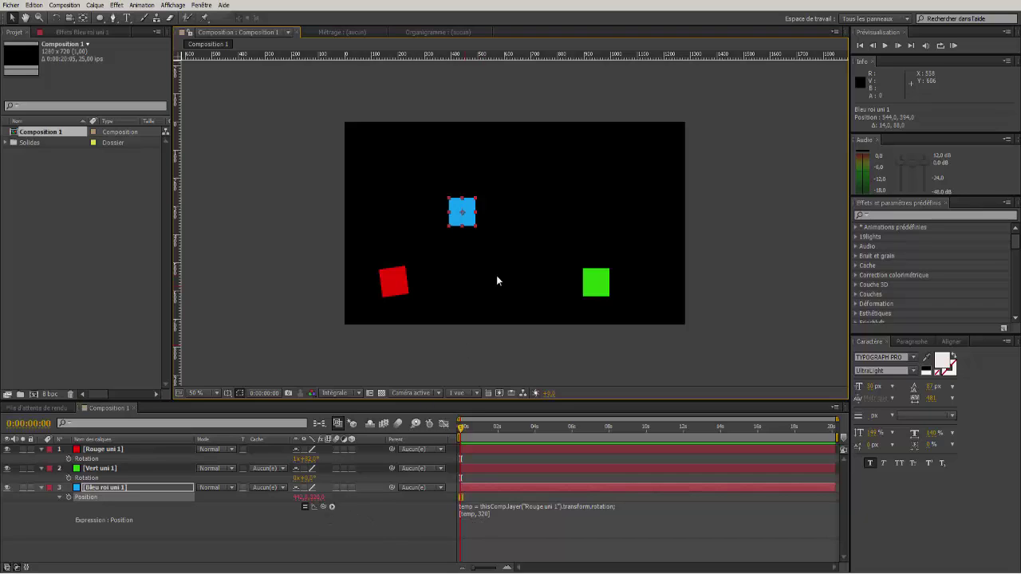
# Replace 320 in the blue position expression with transform.position[1] and test it by moving the blue square up and rotating the red layer
pyautogui.click(323, 508)
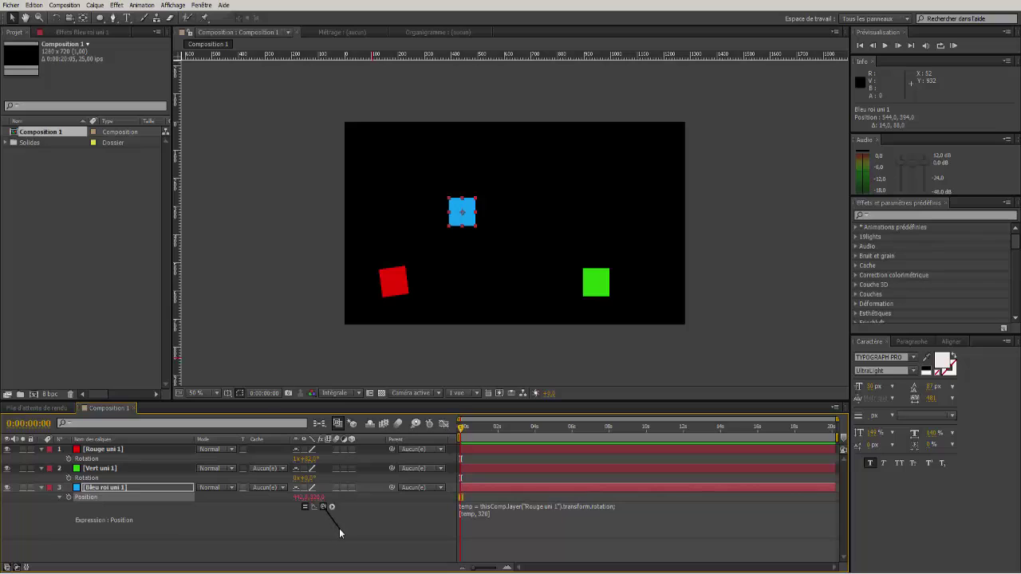
pyautogui.moveTo(340, 530); pyautogui.dragTo(333, 525)
pyautogui.click(488, 516)
pyautogui.moveTo(491, 515); pyautogui.dragTo(479, 515)
pyautogui.click(490, 515)
pyautogui.moveTo(490, 514); pyautogui.dragTo(480, 514)
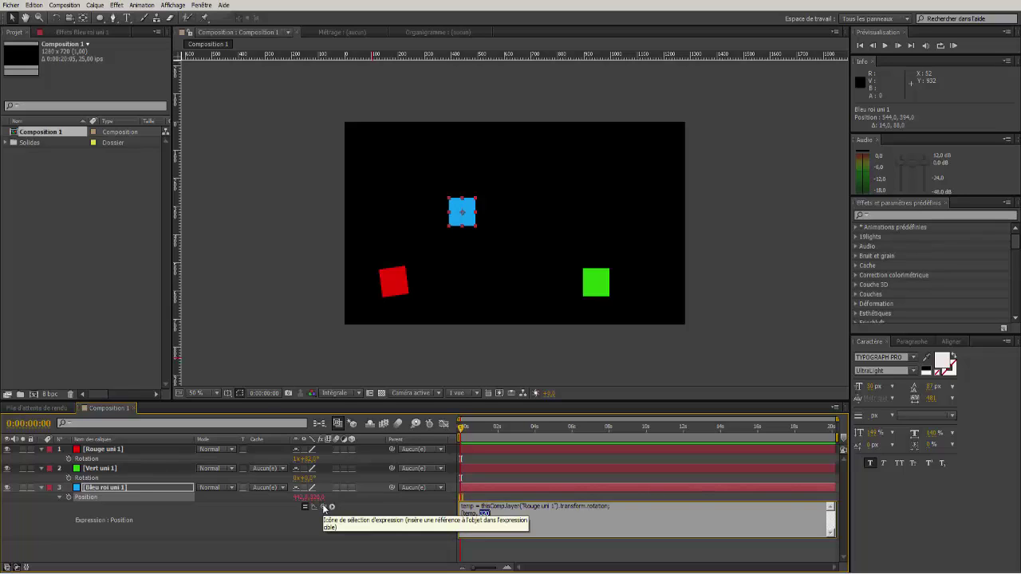
pyautogui.moveTo(358, 514); pyautogui.dragTo(317, 498)
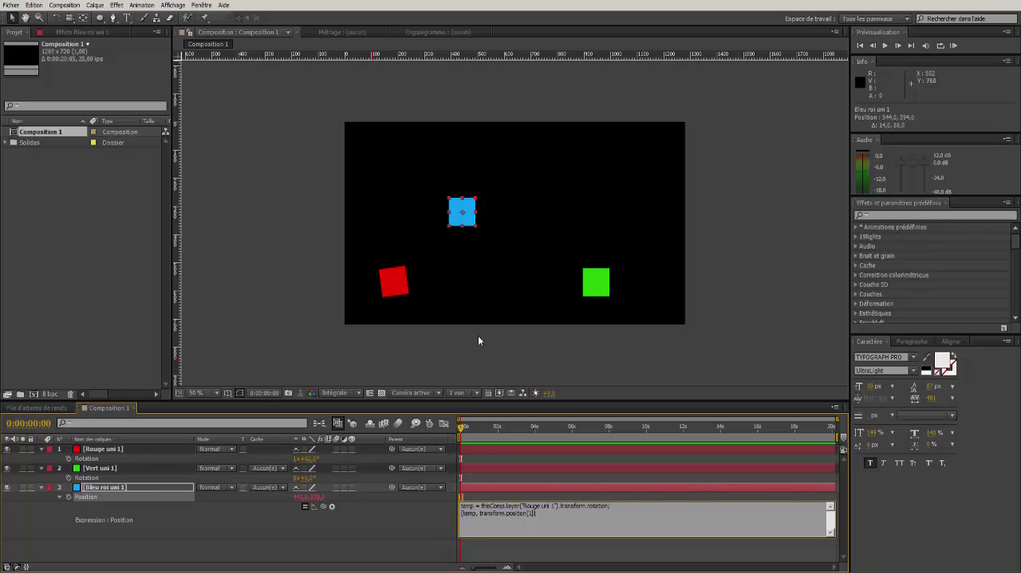
pyautogui.moveTo(463, 208); pyautogui.dragTo(486, 180)
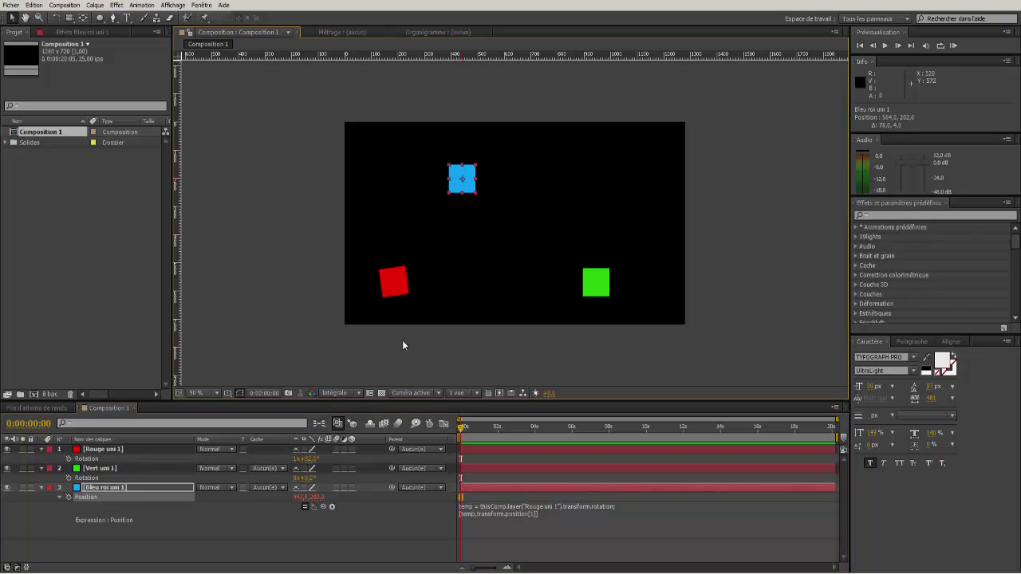
pyautogui.moveTo(311, 459); pyautogui.dragTo(346, 463)
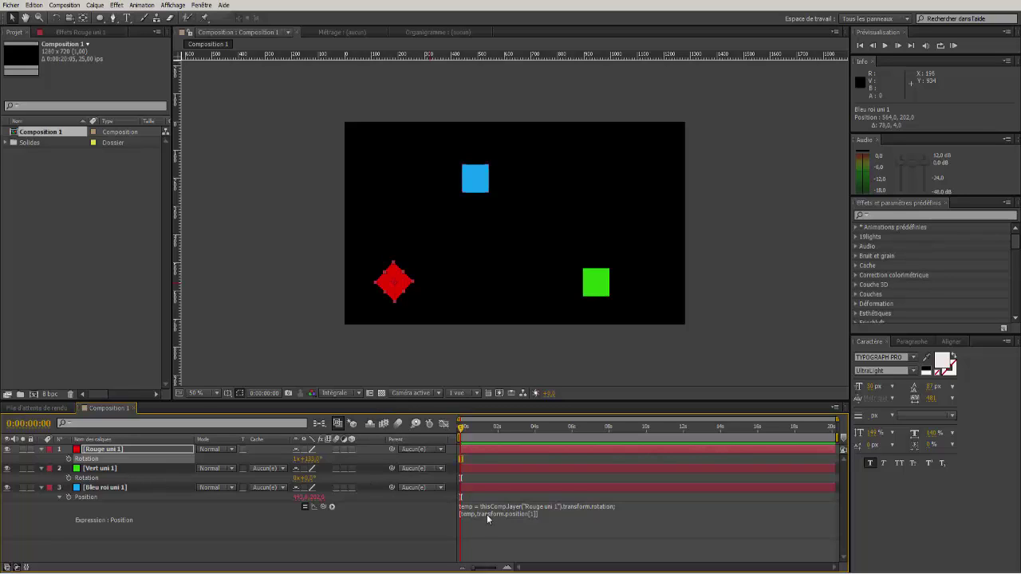
# Replace transform.position[1] with thisComp.layer("Vert uni 1").transform.rotation in the blue position expression and test it by rotating the green and red layers
pyautogui.click(537, 514)
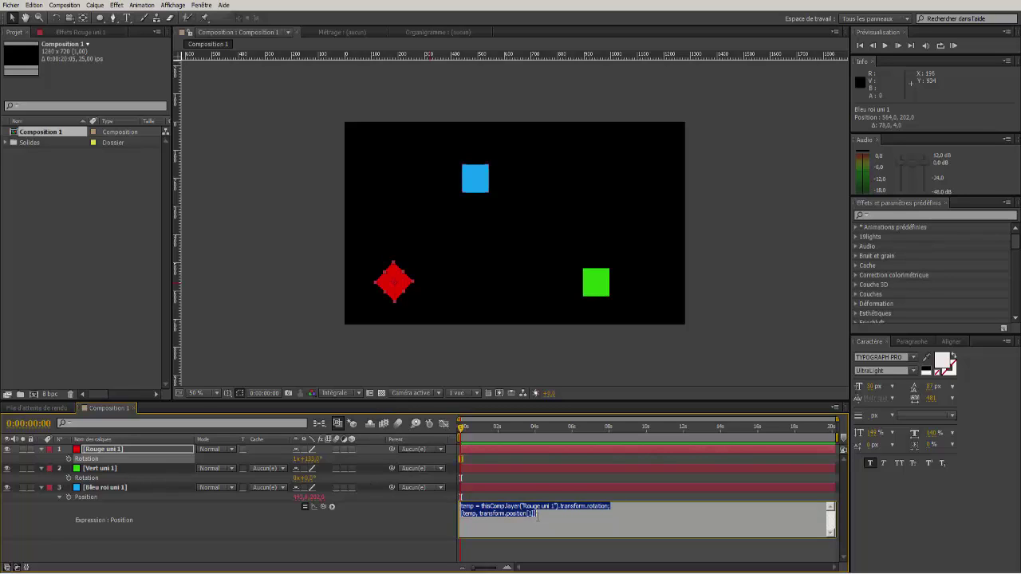
pyautogui.moveTo(536, 513); pyautogui.dragTo(479, 514)
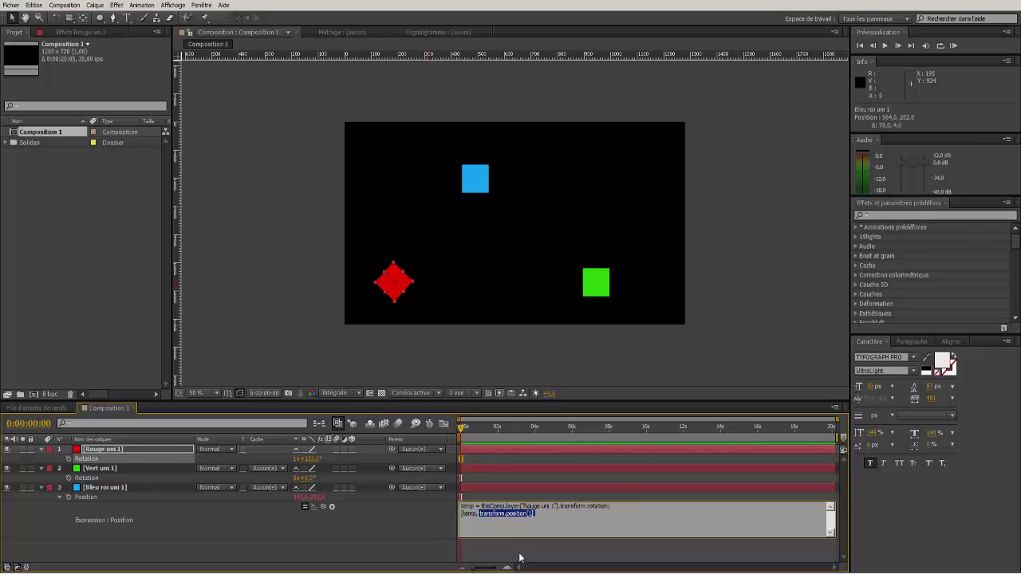
pyautogui.press('BackSpace')
pyautogui.moveTo(323, 507); pyautogui.dragTo(109, 483)
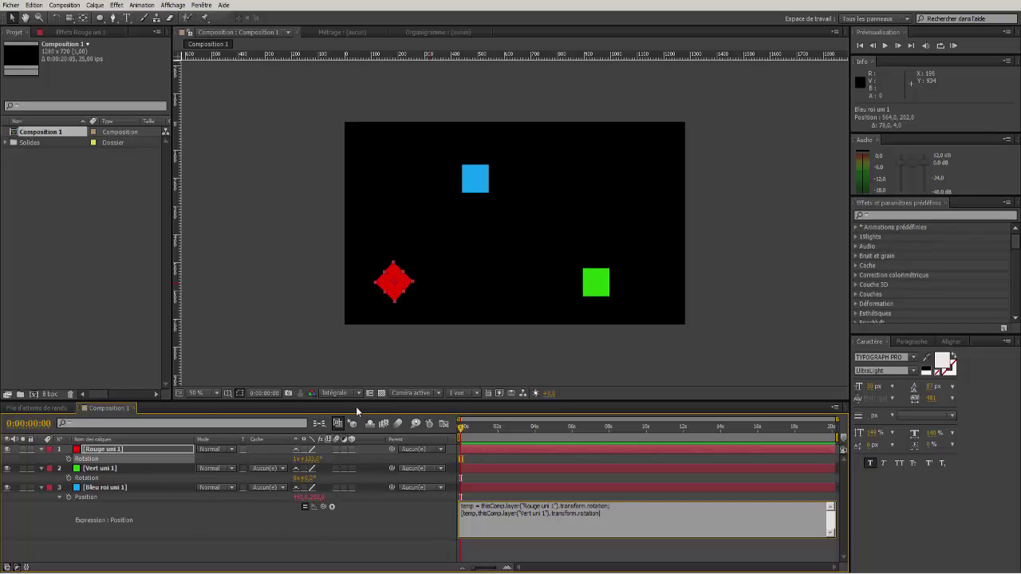
pyautogui.click(666, 351)
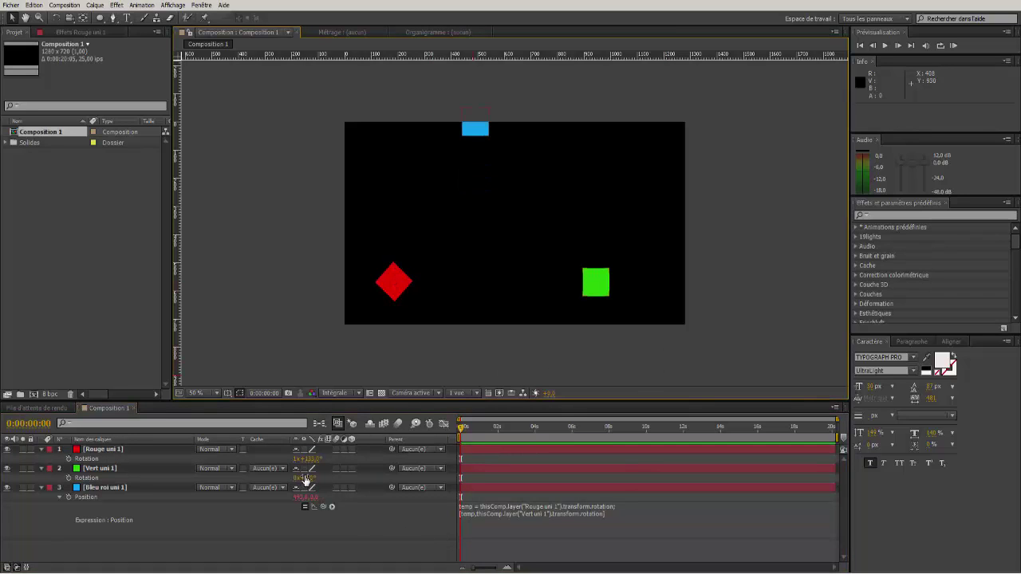
pyautogui.moveTo(304, 480); pyautogui.dragTo(595, 469)
pyautogui.moveTo(312, 460); pyautogui.dragTo(117, 466)
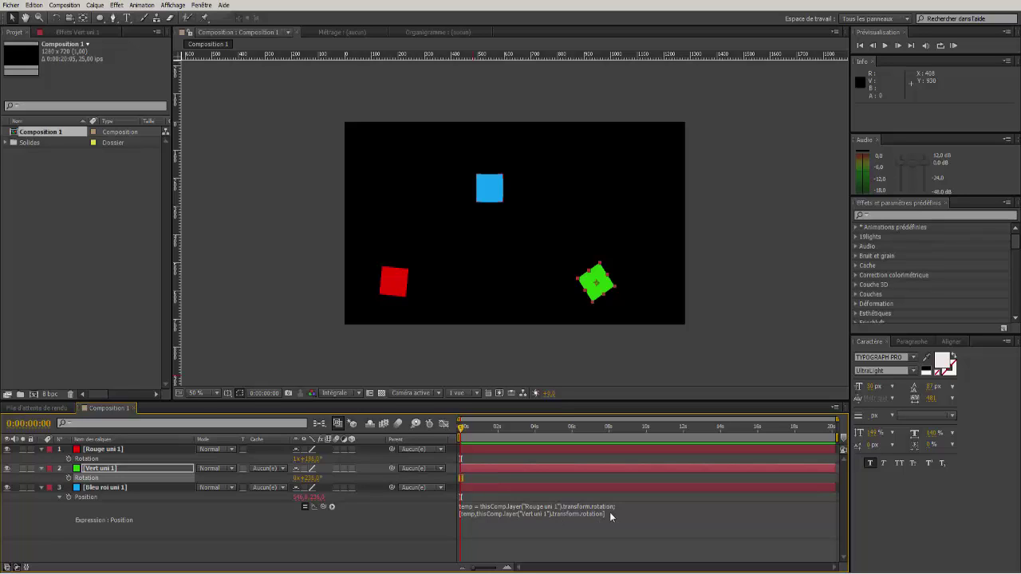
# Rewrite the blue position expression as [px, py], with px the red layer's rotation and py the green layer's, and test it by rotating both layers
pyautogui.click(569, 509)
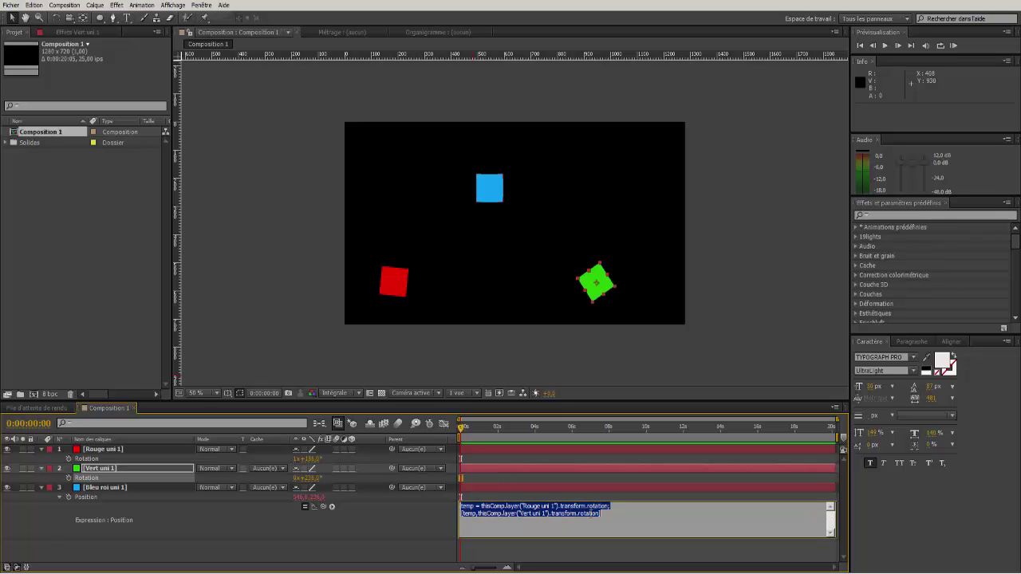
pyautogui.moveTo(603, 515); pyautogui.dragTo(455, 508)
pyautogui.press('BackSpace')
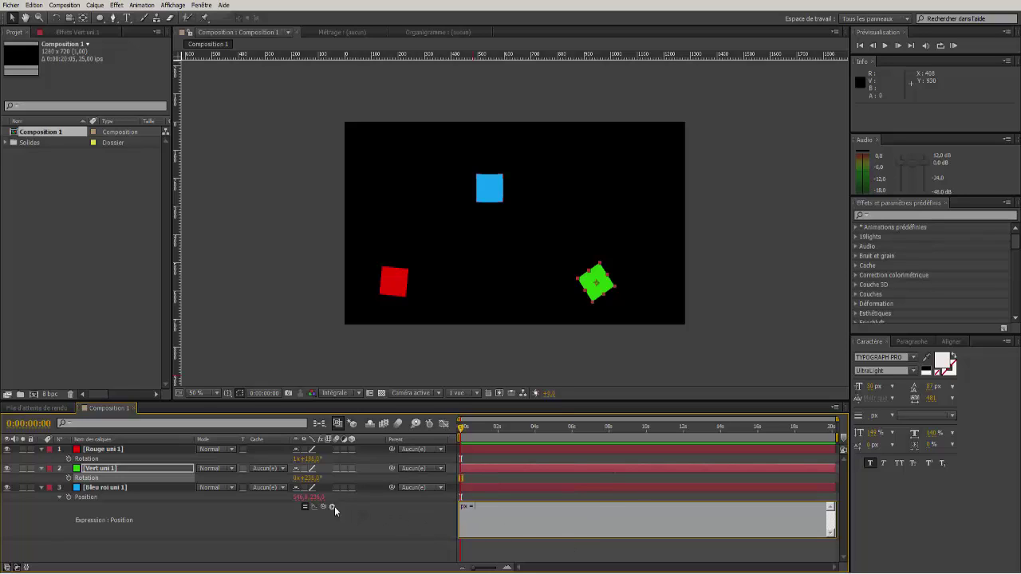
pyautogui.moveTo(324, 506); pyautogui.dragTo(313, 459)
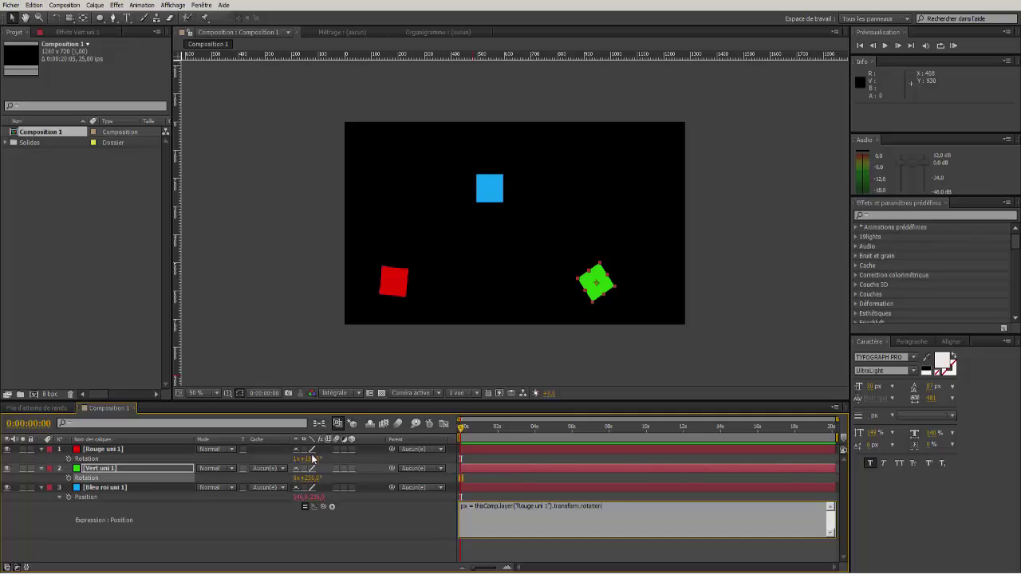
pyautogui.press('Return')
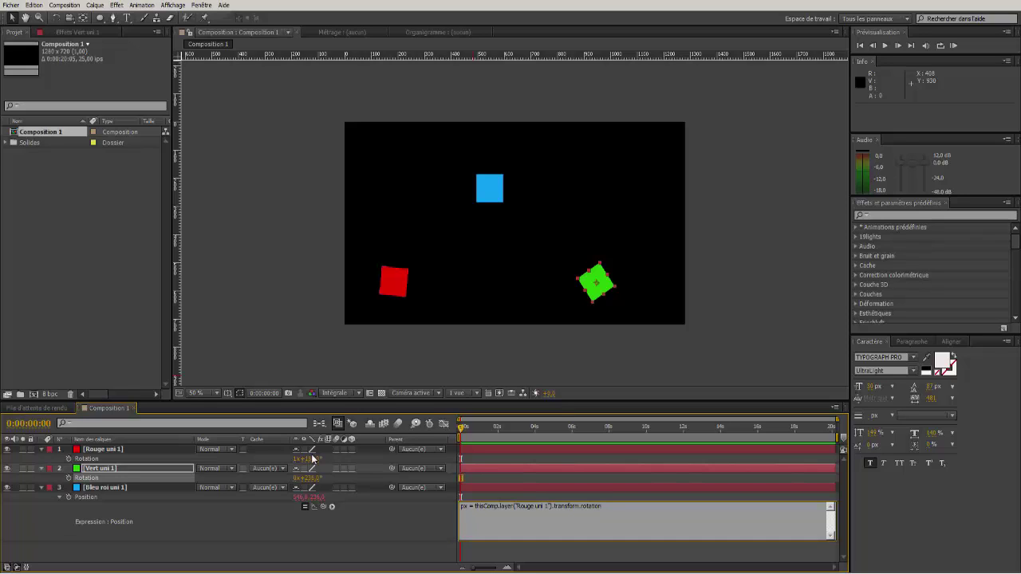
pyautogui.write('p')
pyautogui.moveTo(332, 507); pyautogui.dragTo(167, 477)
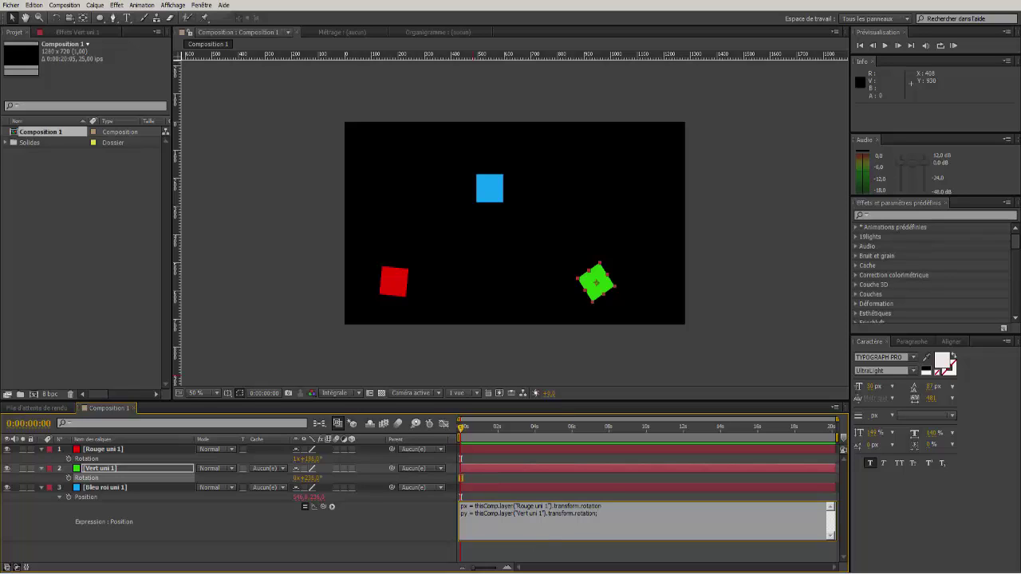
pyautogui.press('Return')
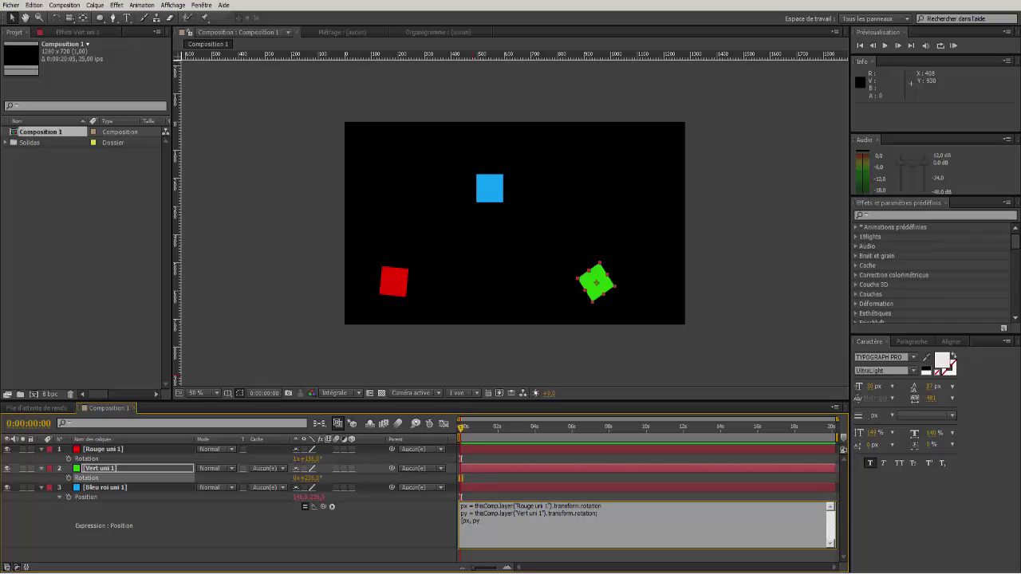
pyautogui.write(']')
pyautogui.click(603, 357)
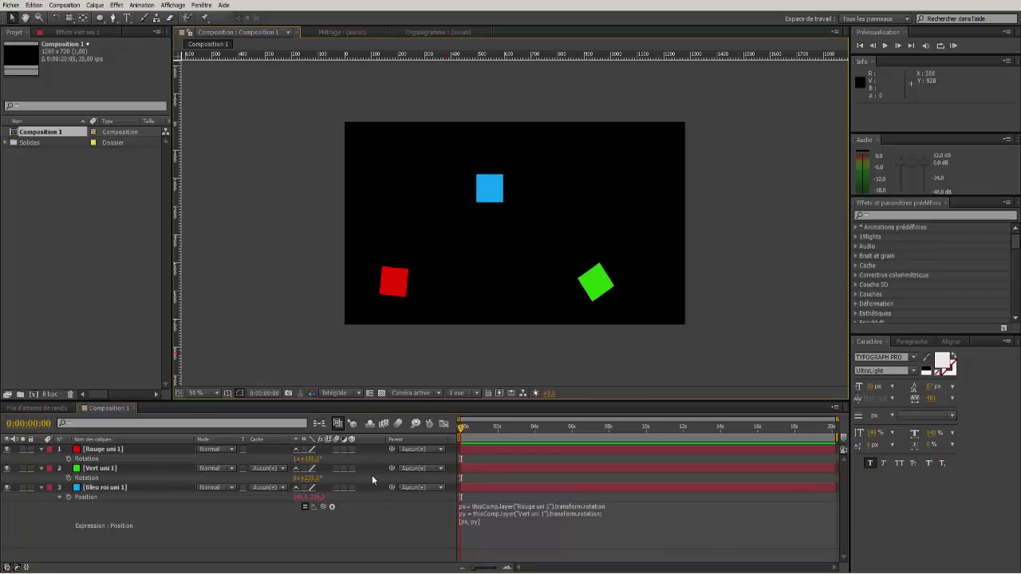
pyautogui.moveTo(307, 459); pyautogui.dragTo(400, 477)
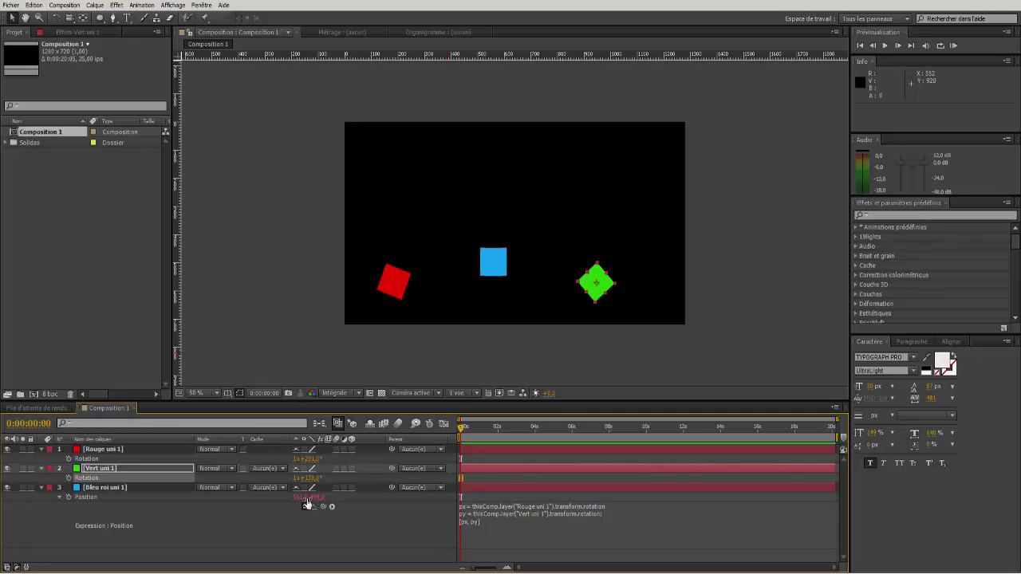
# Rename the red layer x and the green layer y
pyautogui.click(105, 450)
pyautogui.press('Return')
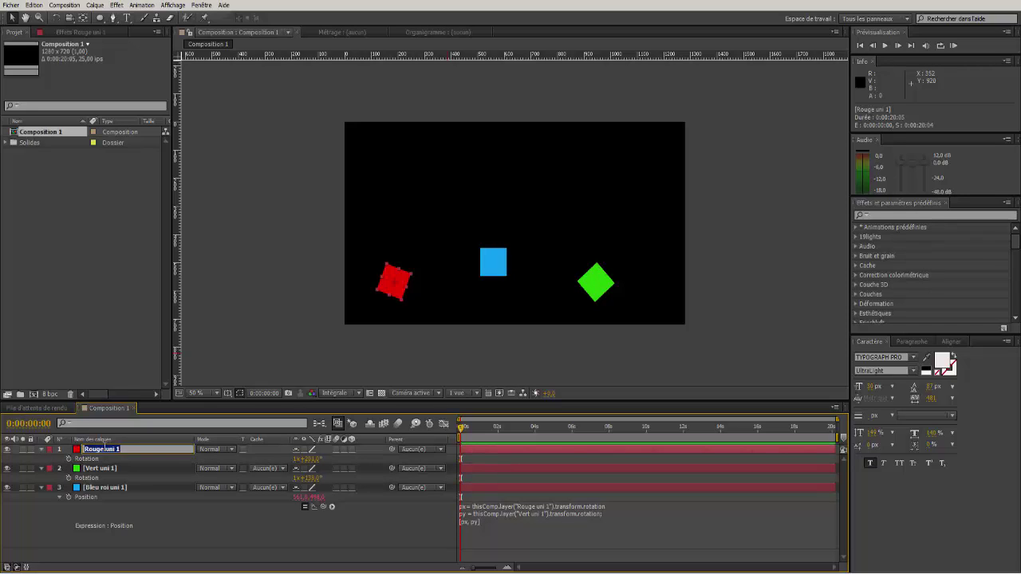
pyautogui.press('BackSpace')
pyautogui.write('x')
pyautogui.click(107, 469)
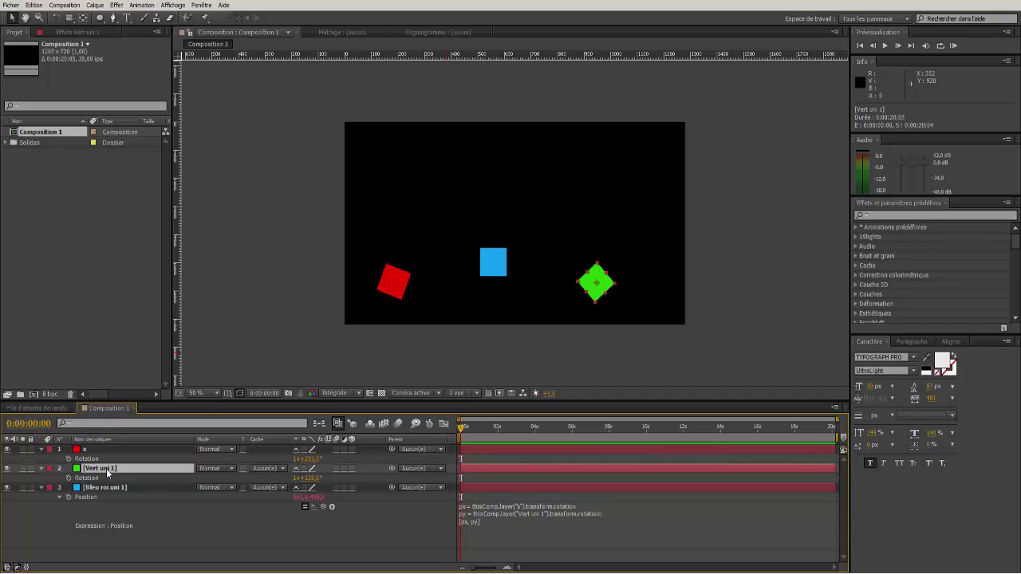
pyautogui.press('Return')
pyautogui.write('y')
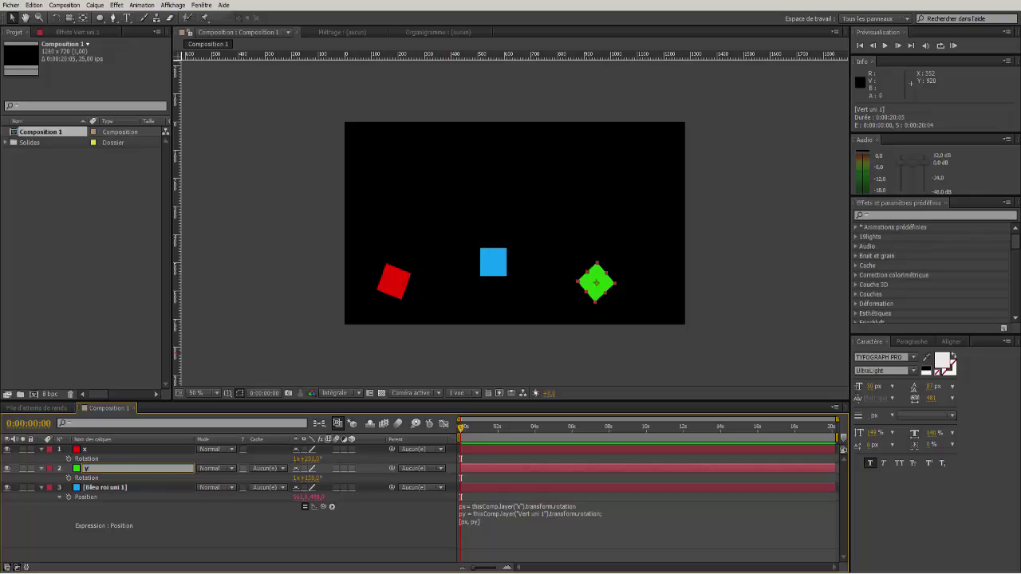
pyautogui.click(193, 556)
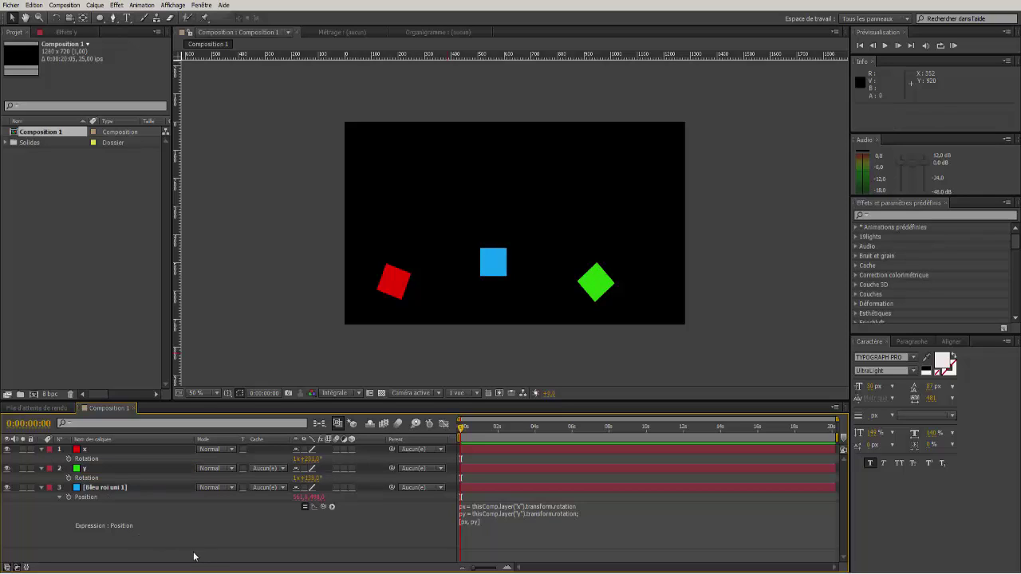
pyautogui.click(101, 489)
pyautogui.press('Delete')
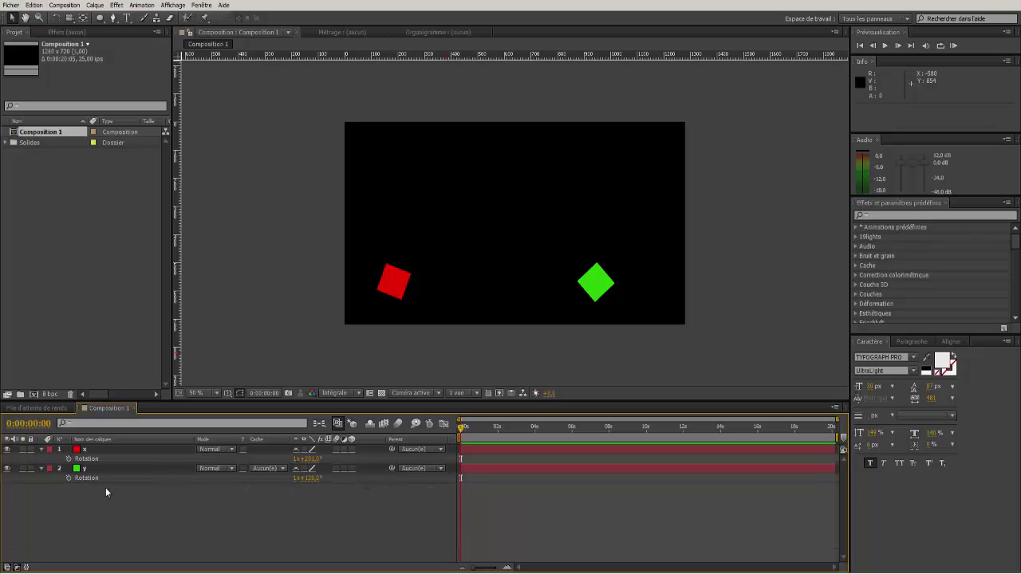
pyautogui.hotkey('ctrl', 'z')
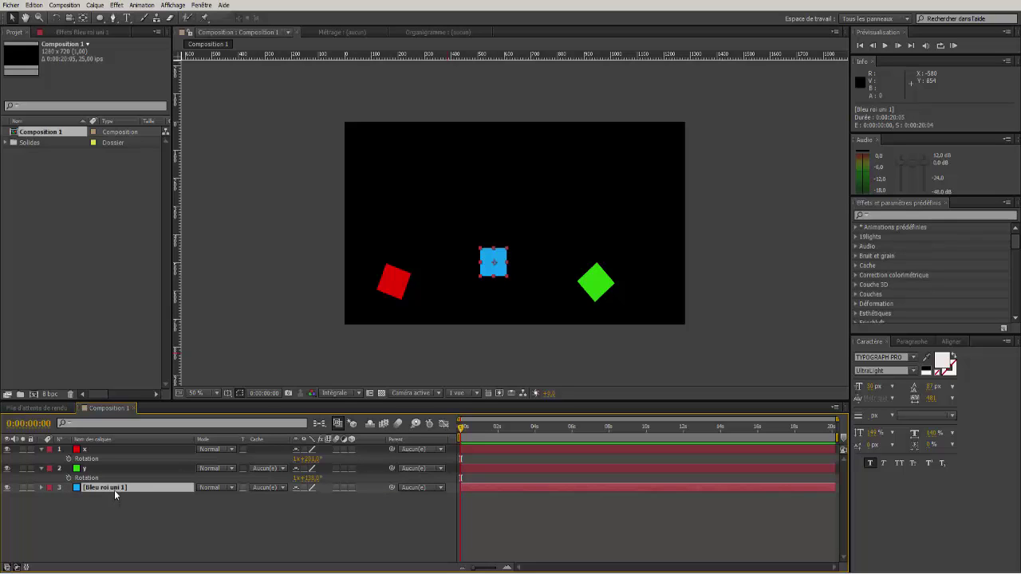
# Rename the blue layer Z
pyautogui.press('Return')
pyautogui.press('BackSpace')
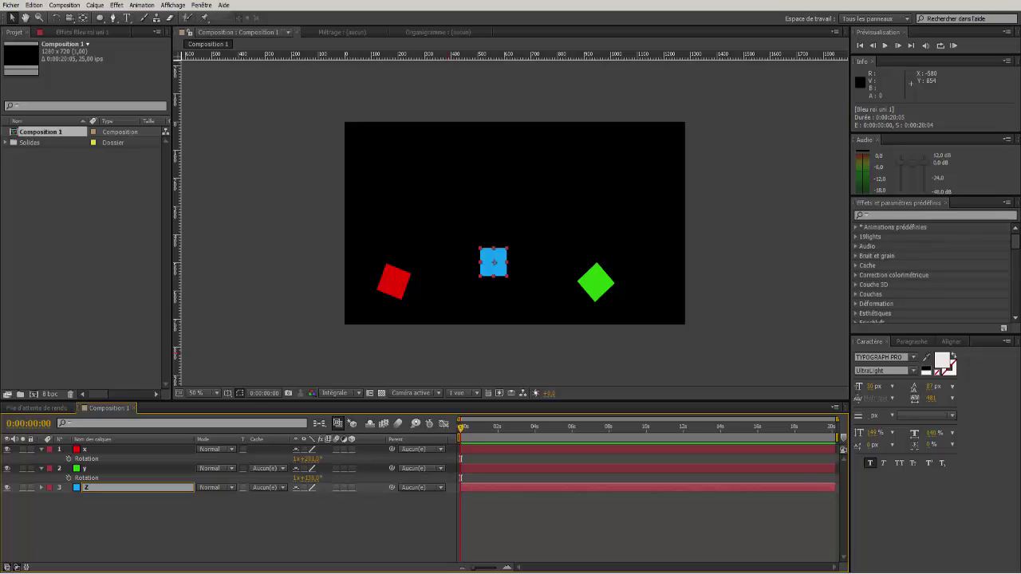
pyautogui.click(100, 540)
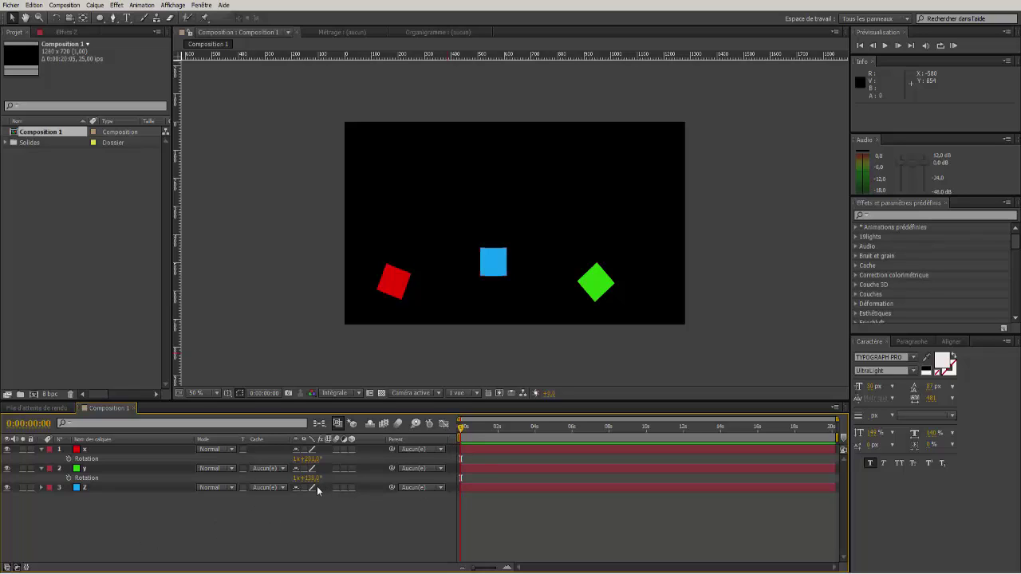
# Reveal layer Z's Position expression, rotate layers y and x slightly to test it, and examine the full expression text
pyautogui.click(42, 487)
pyautogui.click(51, 498)
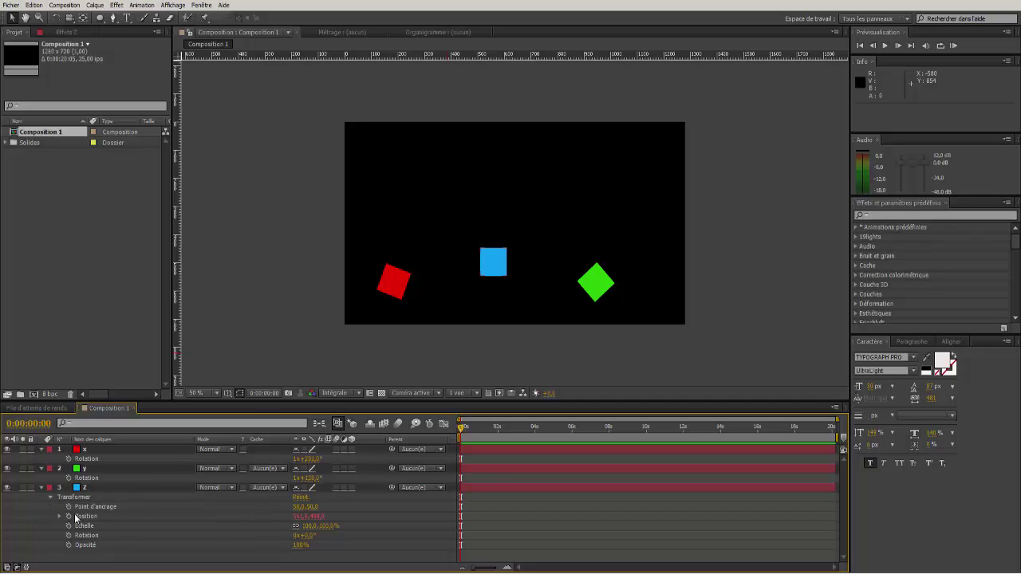
pyautogui.click(59, 516)
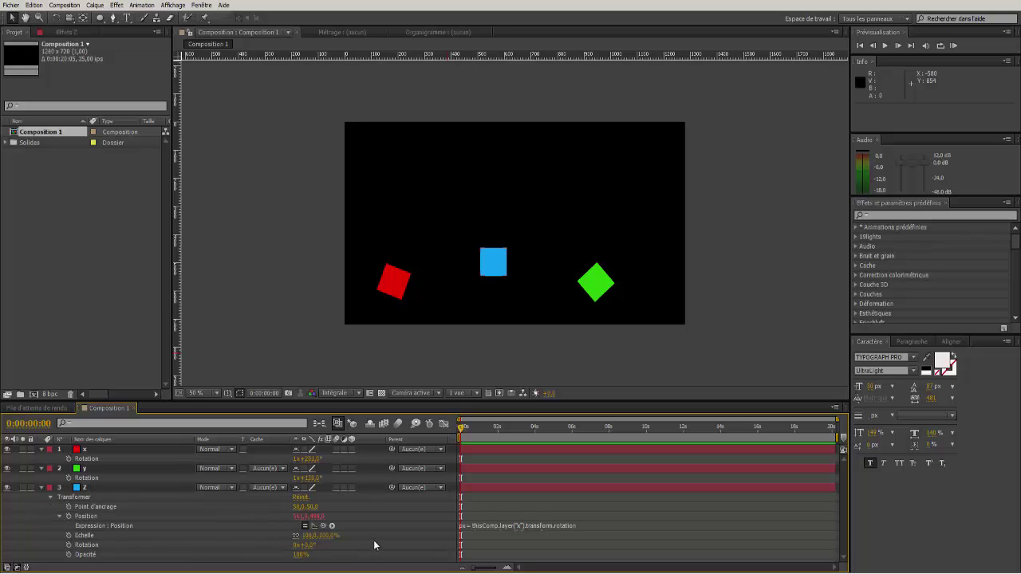
pyautogui.moveTo(312, 479); pyautogui.dragTo(335, 460)
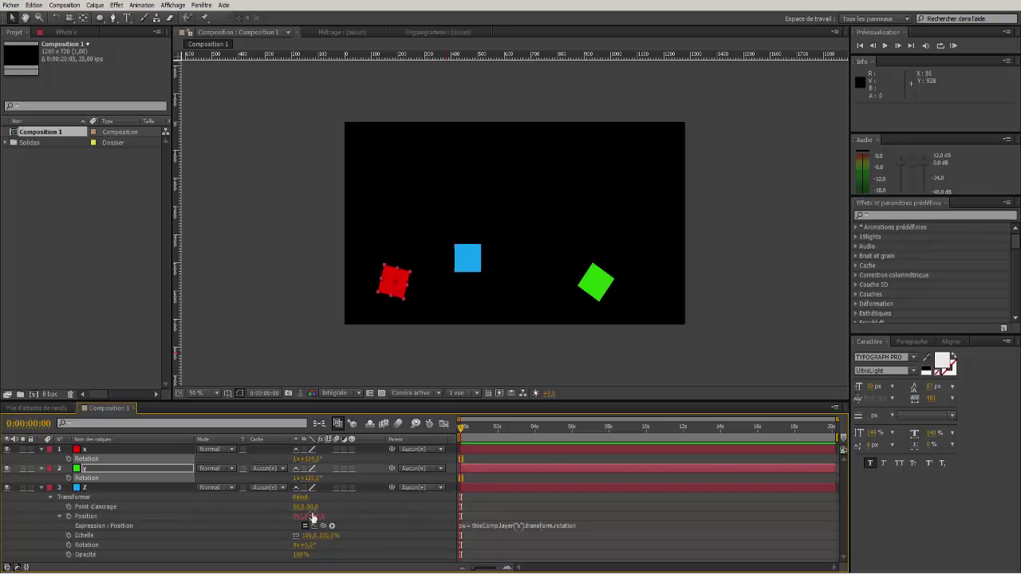
pyautogui.click(504, 525)
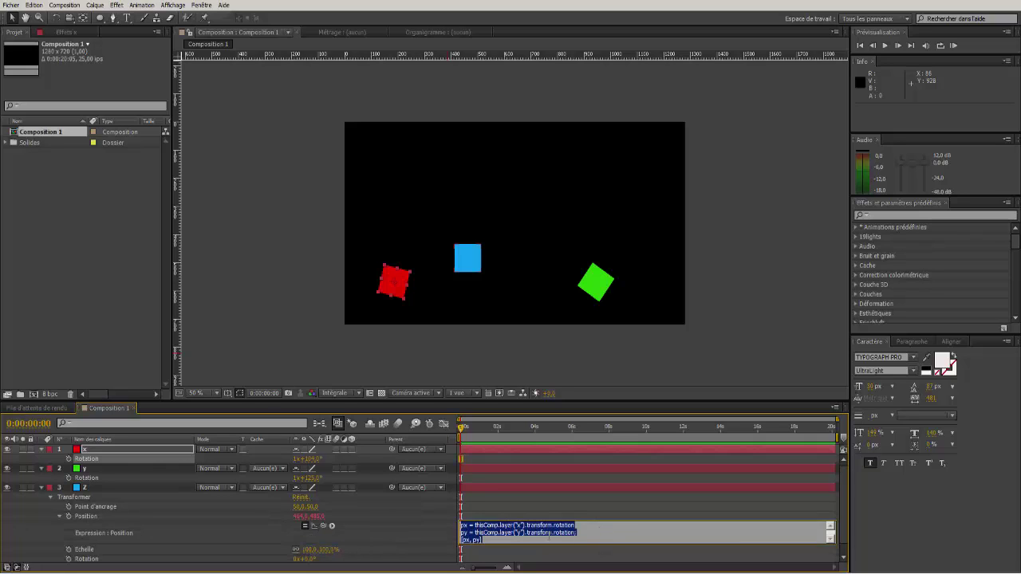
pyautogui.click(623, 526)
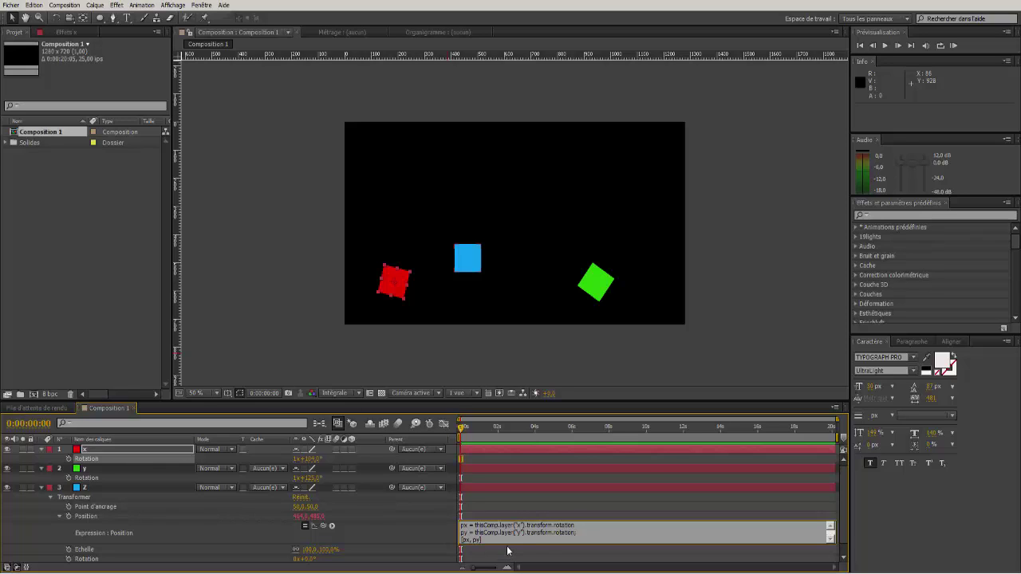
# Collapse the properties of layers Z and y and reset layer x's Rotation
pyautogui.click(42, 489)
pyautogui.click(42, 470)
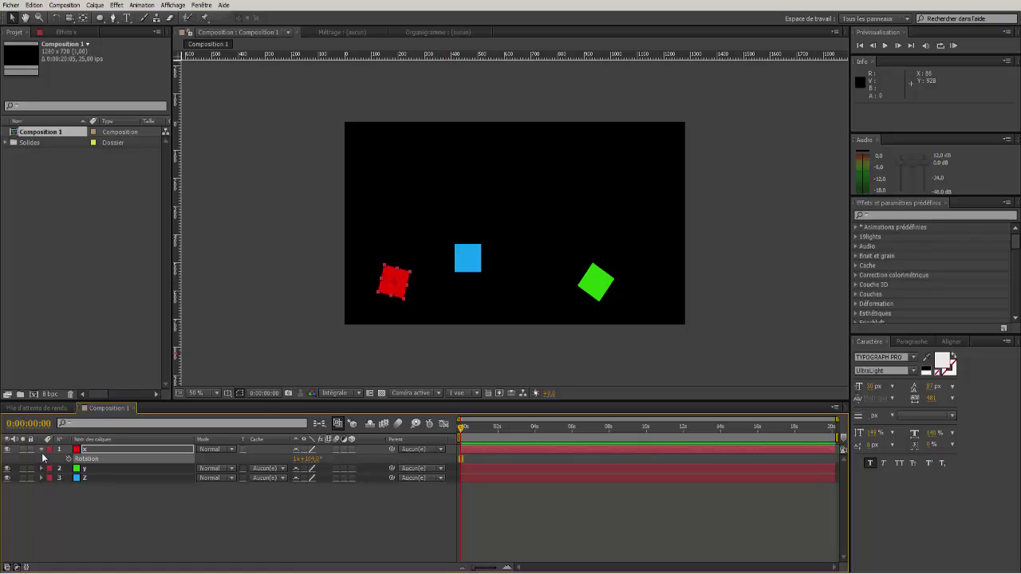
pyautogui.rightClick(85, 459)
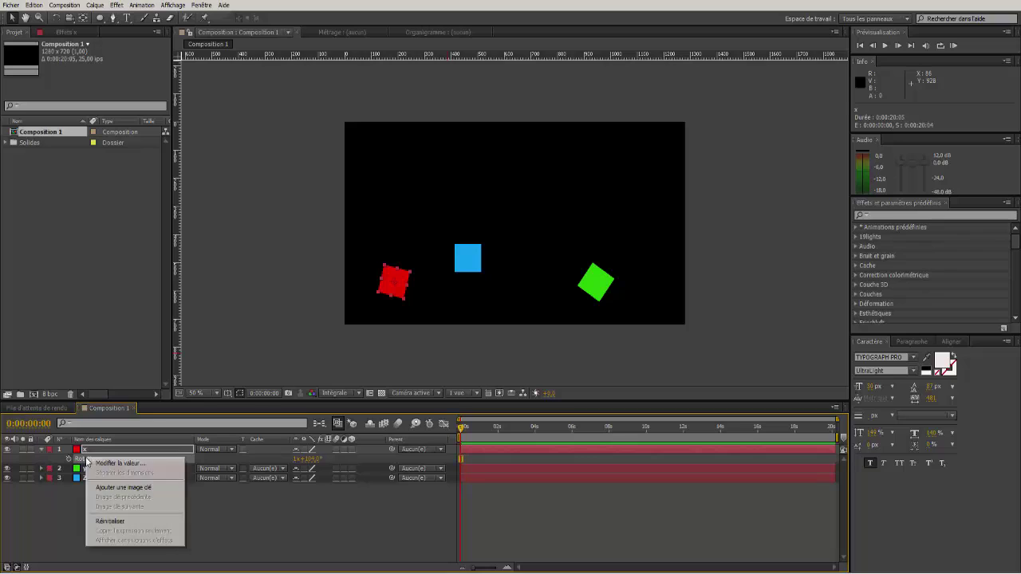
pyautogui.click(111, 522)
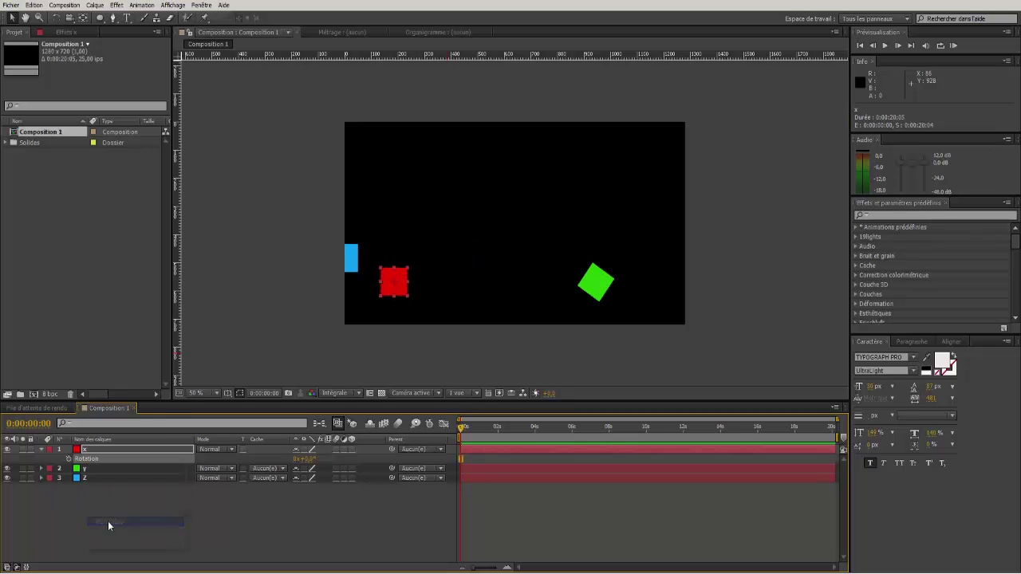
# Hide layers y and Z and move the red square near the composition's center, to about (626, 368)
pyautogui.click(6, 469)
pyautogui.click(6, 478)
pyautogui.moveTo(391, 280); pyautogui.dragTo(509, 225)
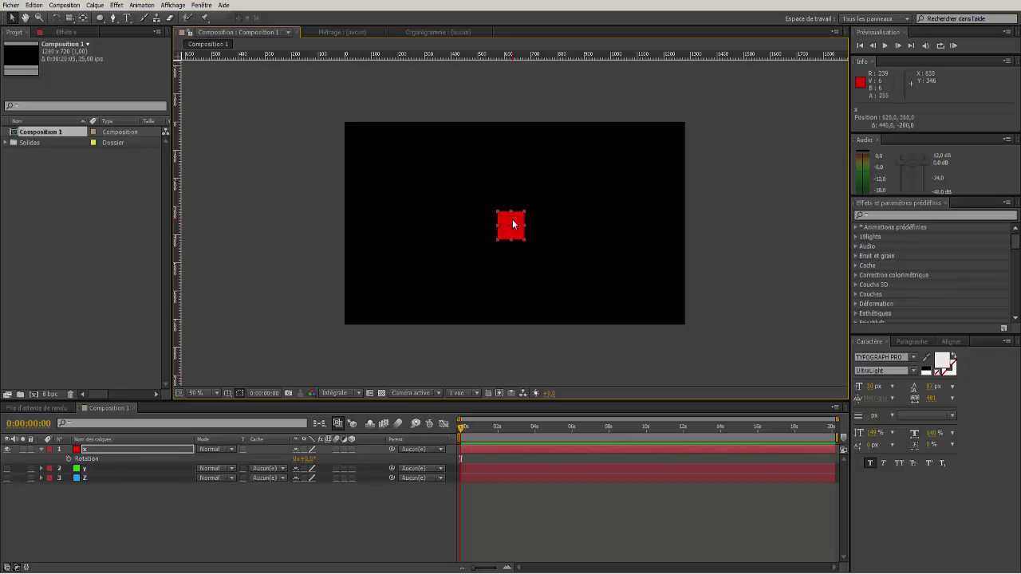
# Reveal layer x's Scale and Position and link its Scale to its X position with an expression
pyautogui.click(92, 451)
pyautogui.press('s')
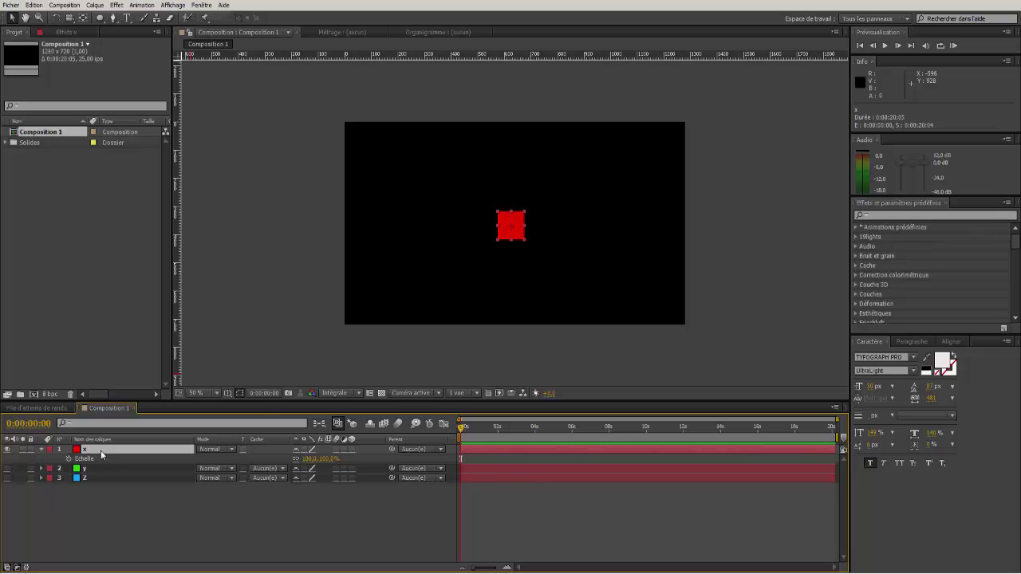
pyautogui.hotkey('shift', 'p')
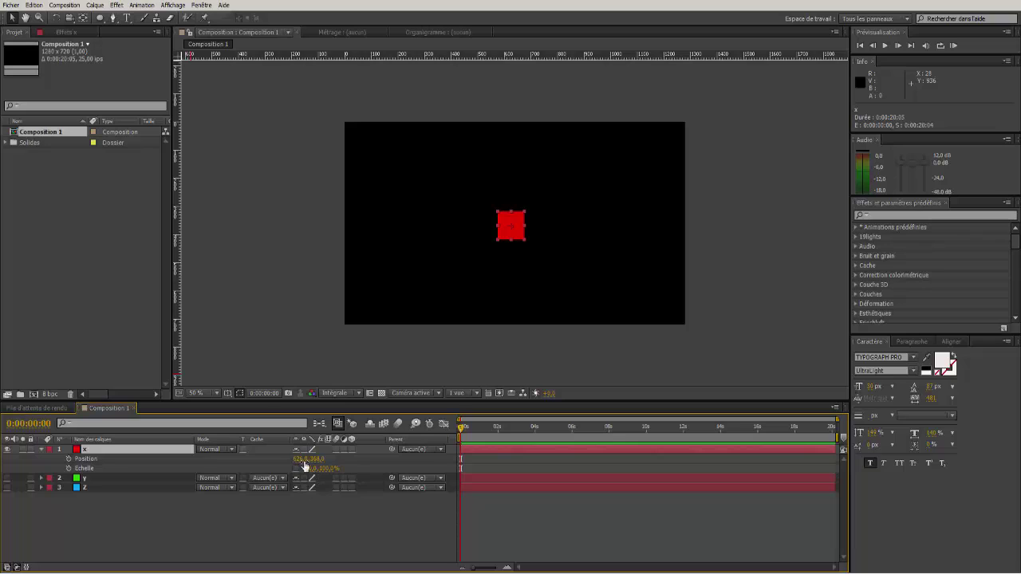
pyautogui.keyDown('alt'); pyautogui.click(68, 469); pyautogui.keyUp('alt')
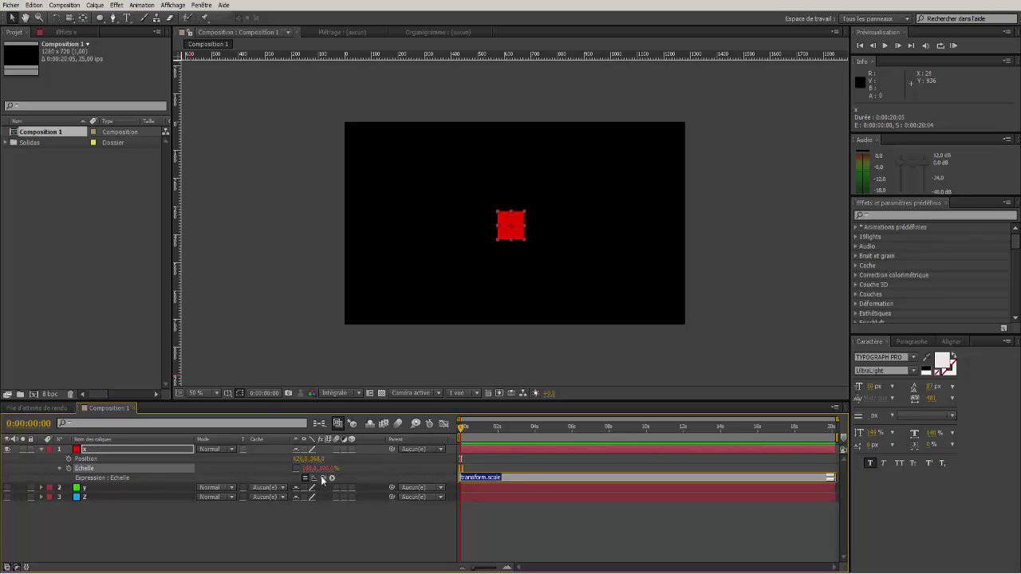
pyautogui.moveTo(323, 479); pyautogui.dragTo(300, 460)
pyautogui.click(552, 479)
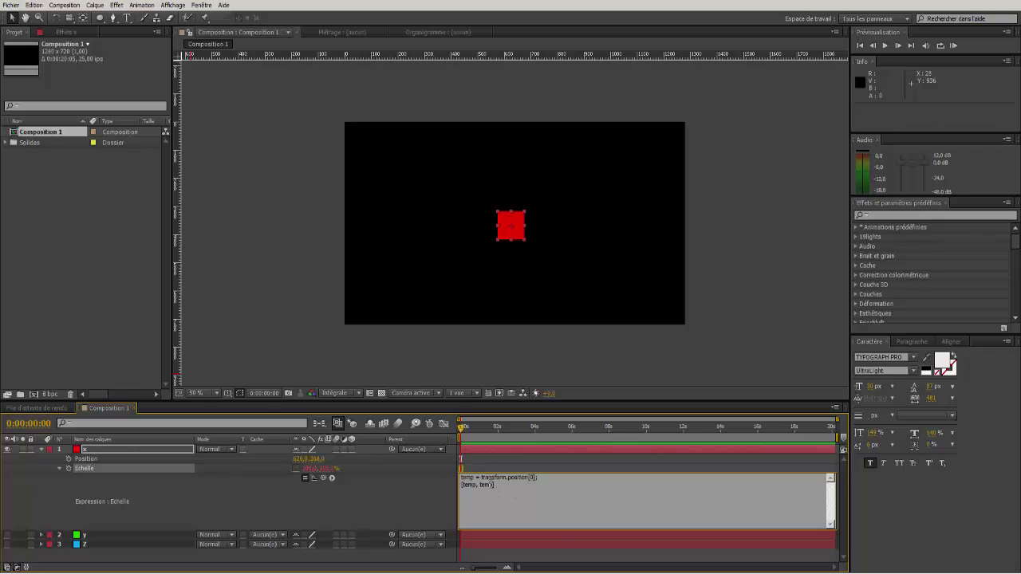
# Replace the second temp in layer x's Scale expression with transform.position[1] and move the square to about (692, 236) to test it
pyautogui.moveTo(492, 484); pyautogui.dragTo(480, 484)
pyautogui.press('BackSpace')
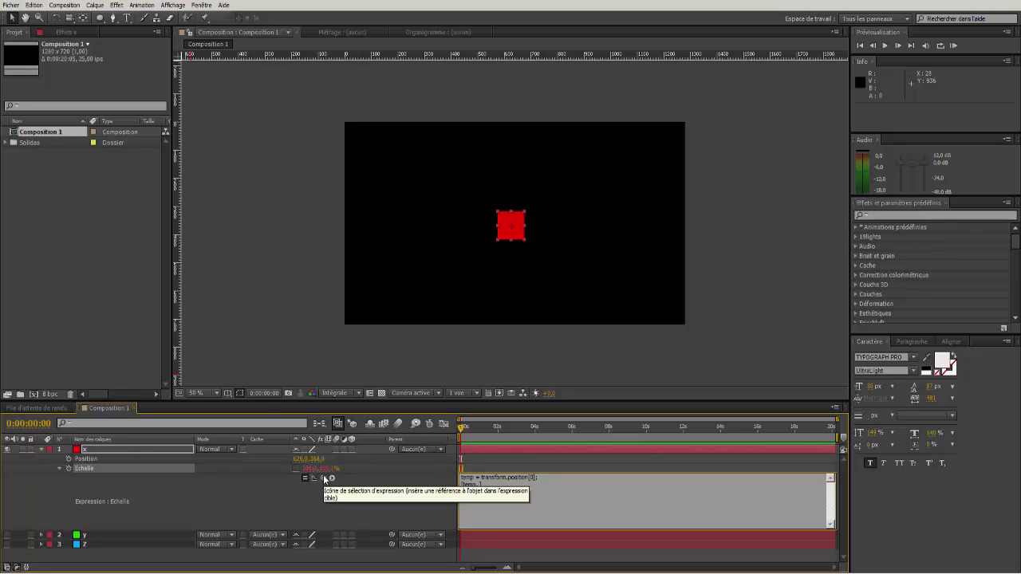
pyautogui.moveTo(325, 478); pyautogui.dragTo(316, 459)
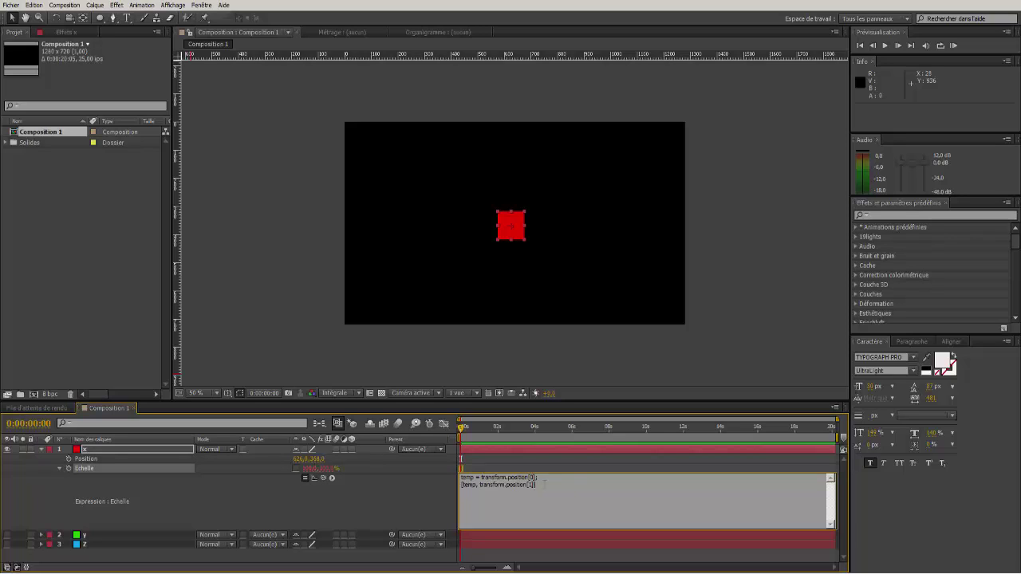
pyautogui.click(607, 346)
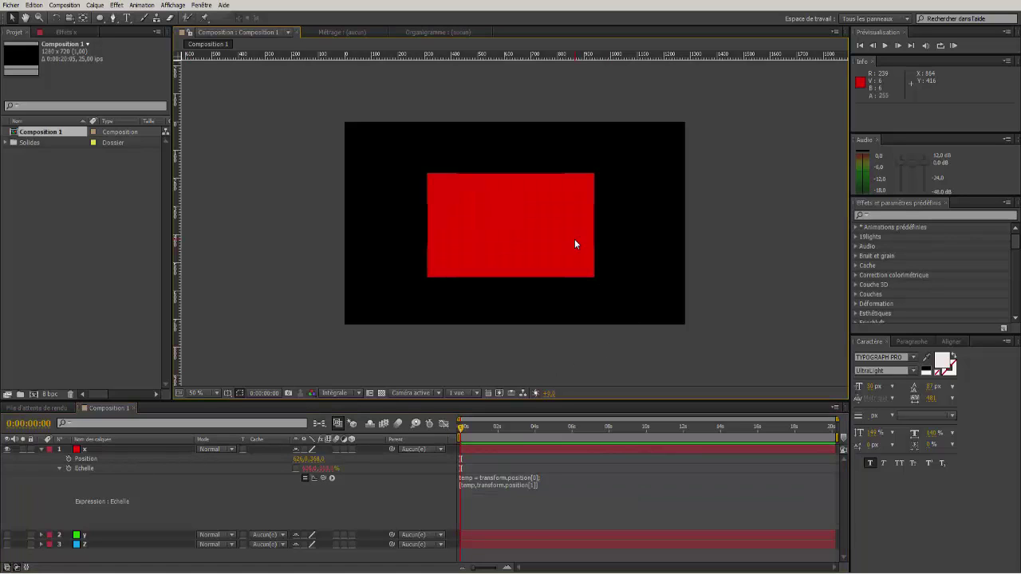
pyautogui.moveTo(508, 223); pyautogui.dragTo(533, 189)
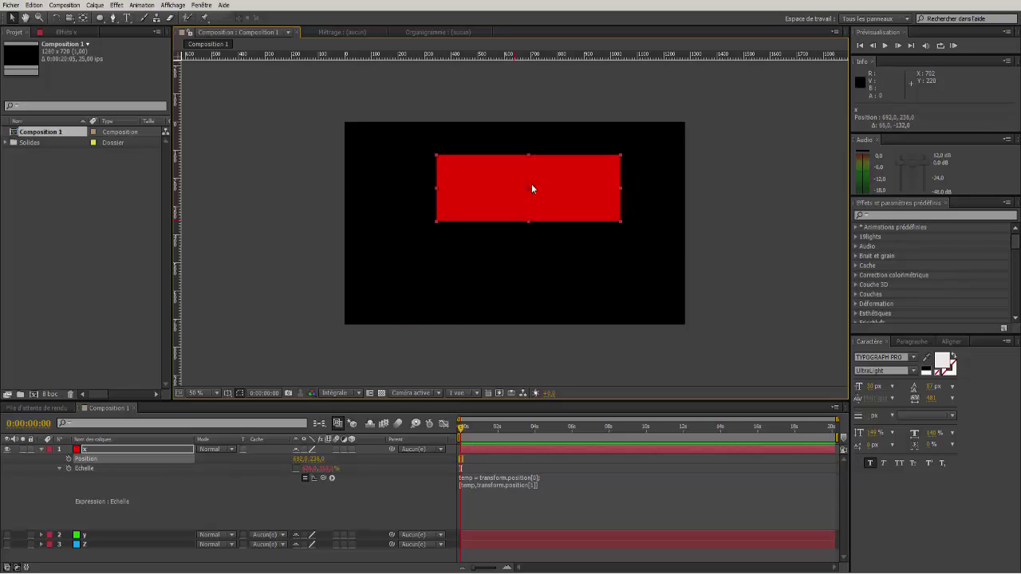
# Make layer y visible again, enlarge the timeline area and expand layer y's transform properties
pyautogui.click(7, 535)
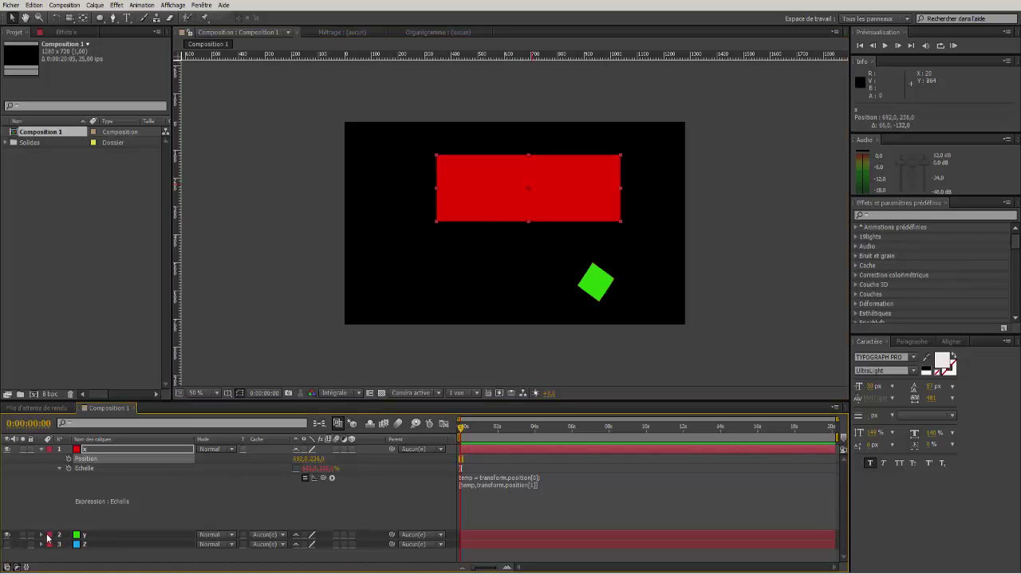
pyautogui.click(41, 537)
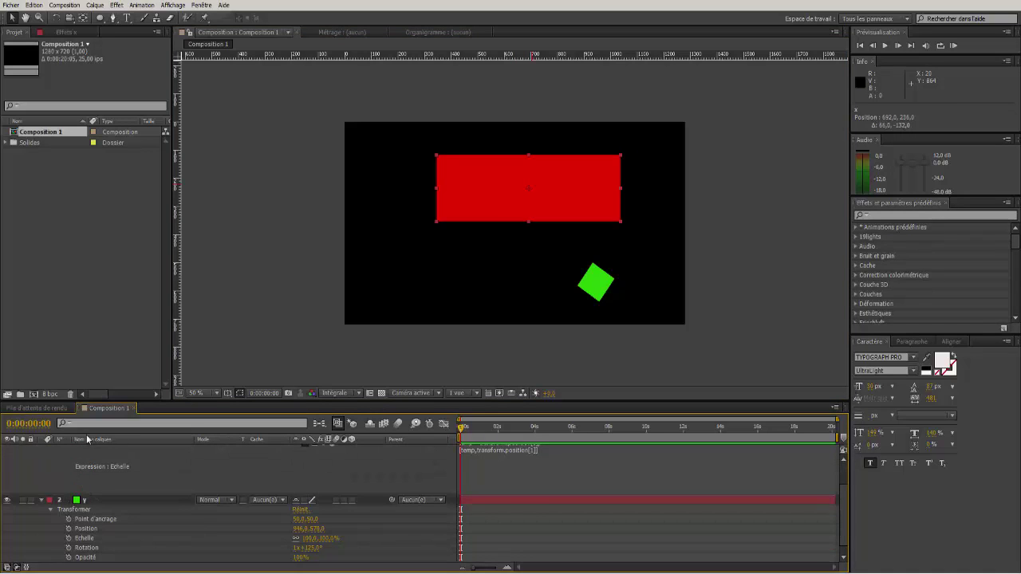
pyautogui.click(41, 503)
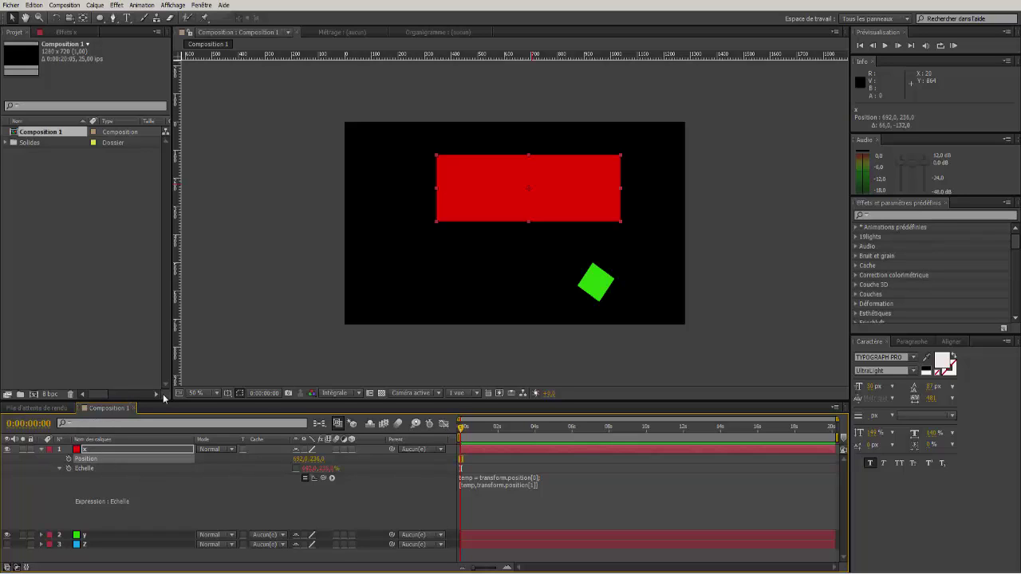
pyautogui.moveTo(160, 399); pyautogui.dragTo(159, 348)
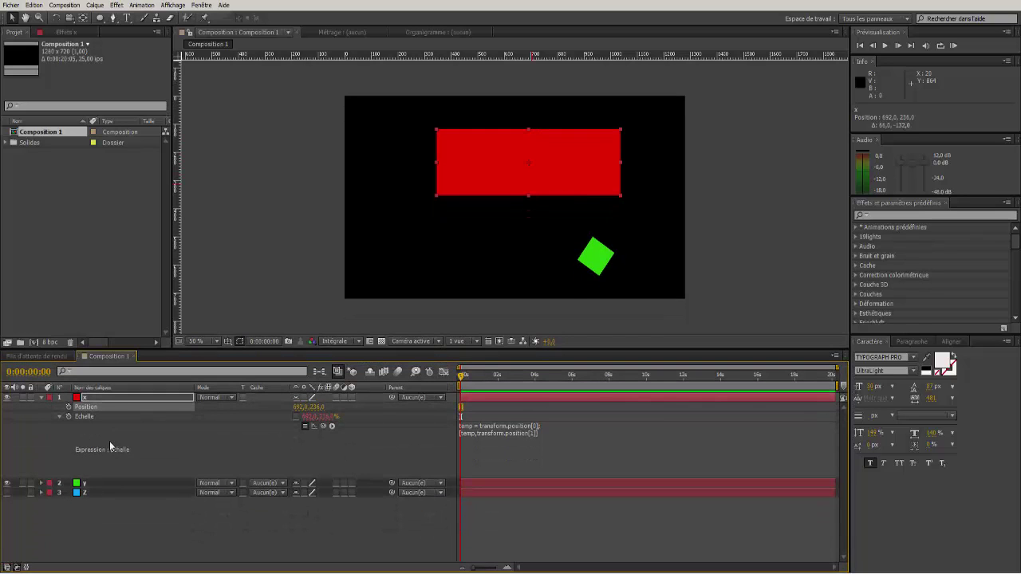
pyautogui.click(42, 484)
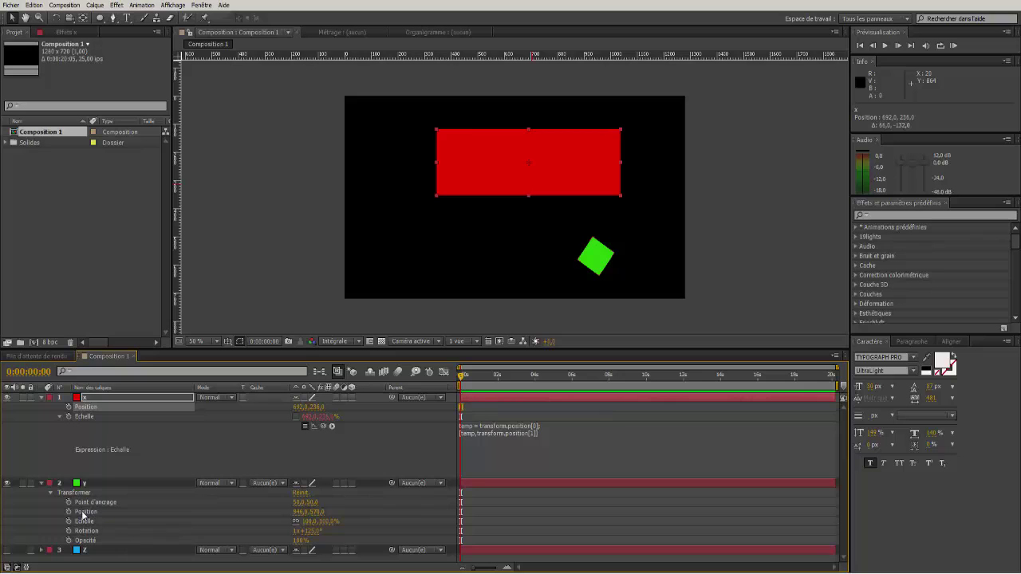
# Link layer y's Position to layer x's Scale with an expression and try to move the green square
pyautogui.click(85, 541)
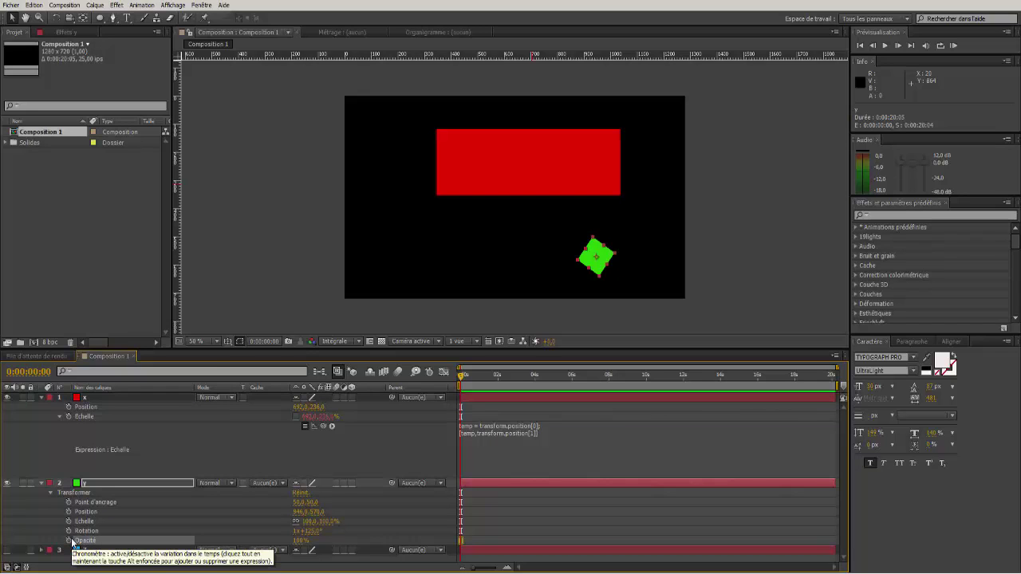
pyautogui.click(85, 513)
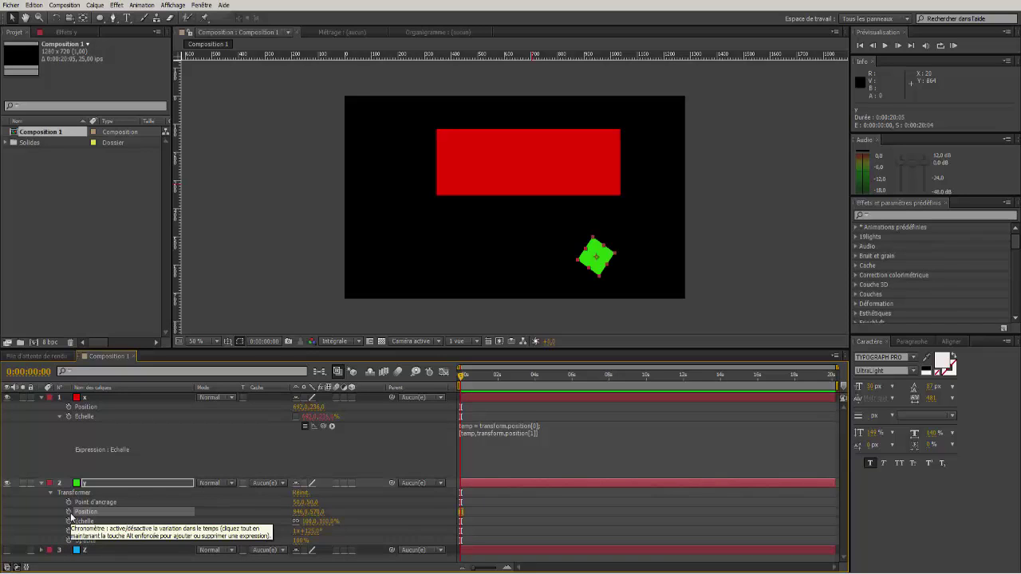
pyautogui.keyDown('alt'); pyautogui.click(69, 515); pyautogui.keyUp('alt')
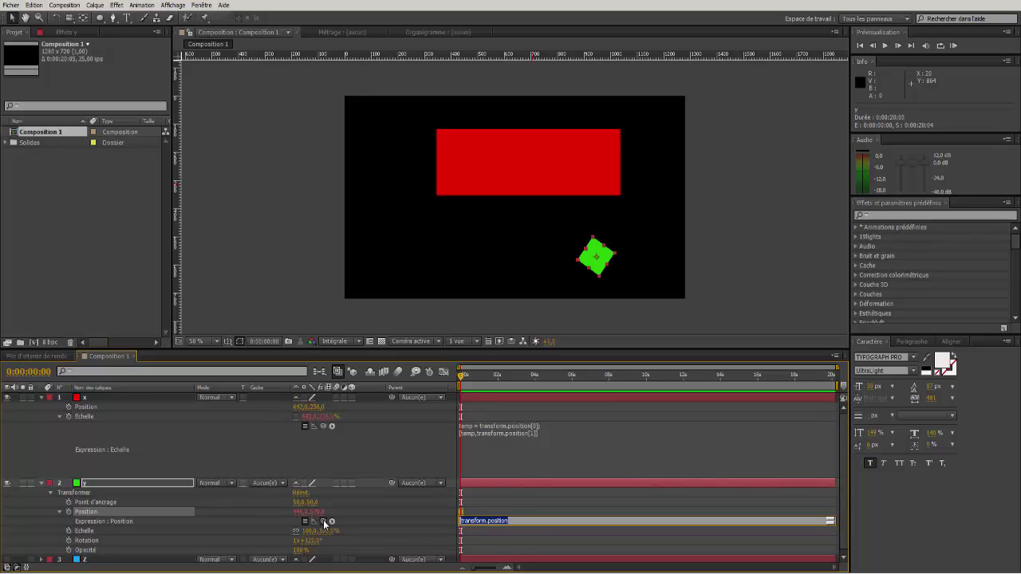
pyautogui.moveTo(324, 523); pyautogui.dragTo(83, 419)
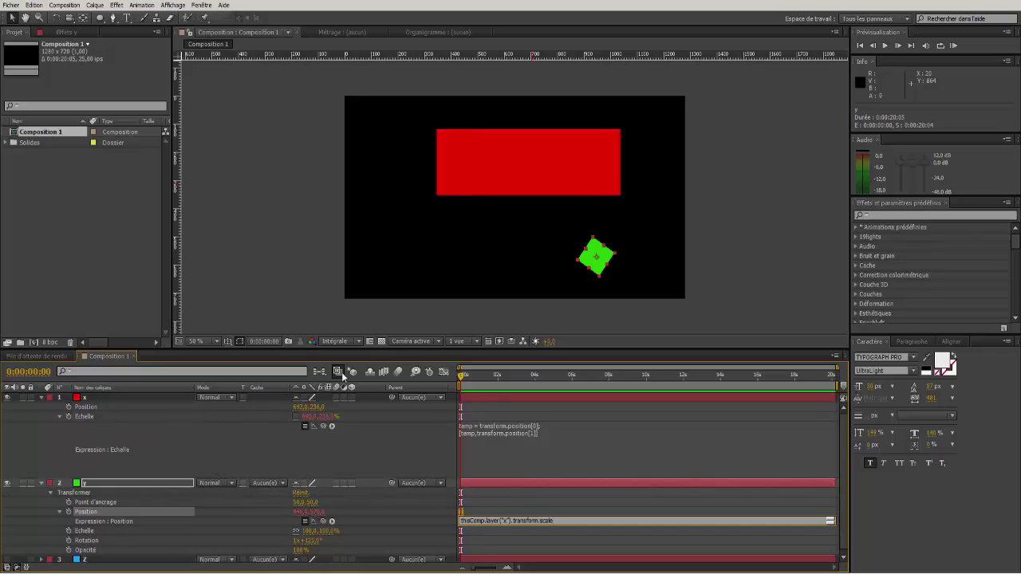
pyautogui.moveTo(538, 166); pyautogui.dragTo(510, 176)
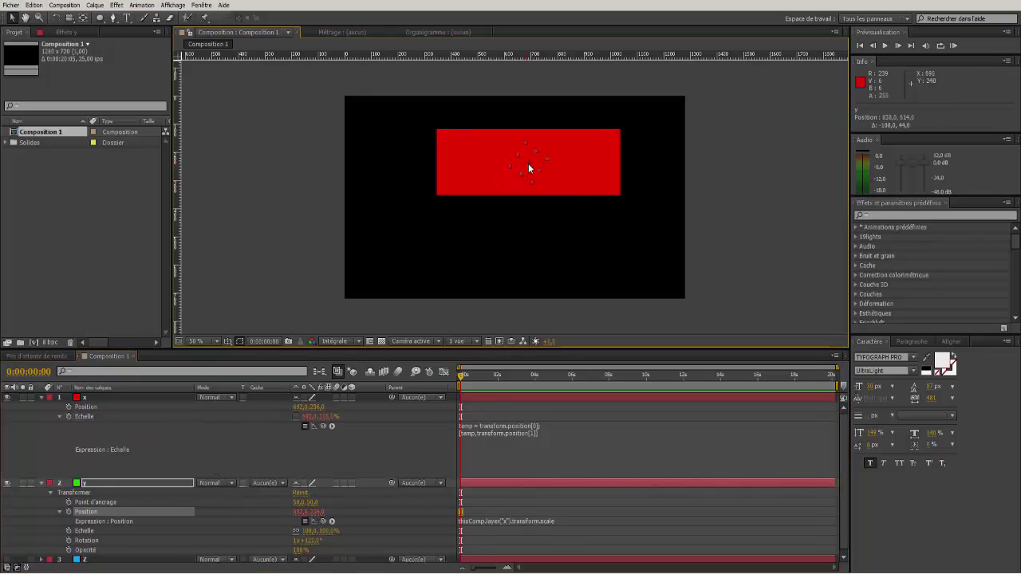
# Test the link by moving layer x to about (320, 308), trying to move layer y, and moving x to about (398, 374)
pyautogui.click(125, 396)
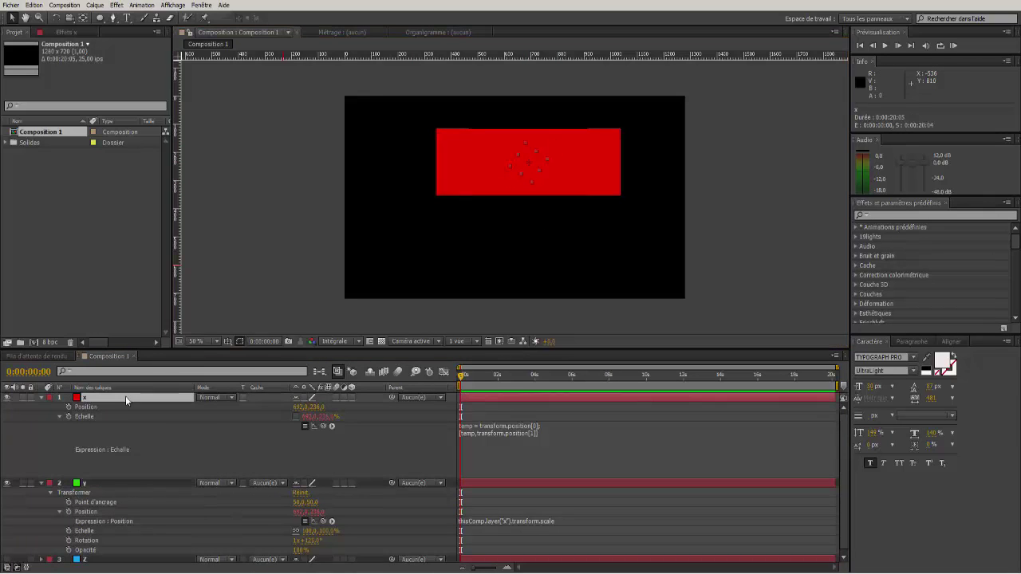
pyautogui.moveTo(499, 171); pyautogui.dragTo(402, 180)
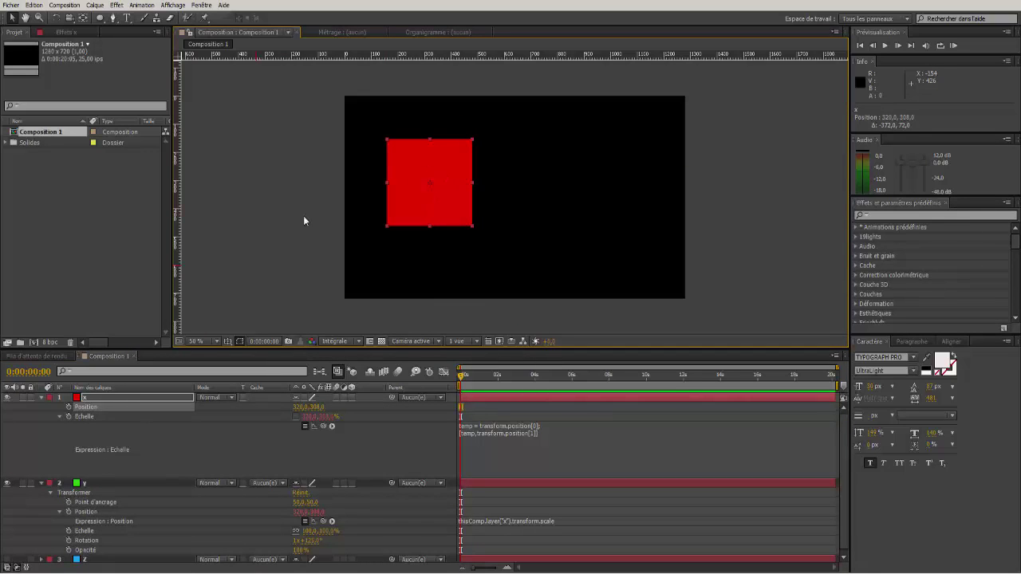
pyautogui.click(123, 483)
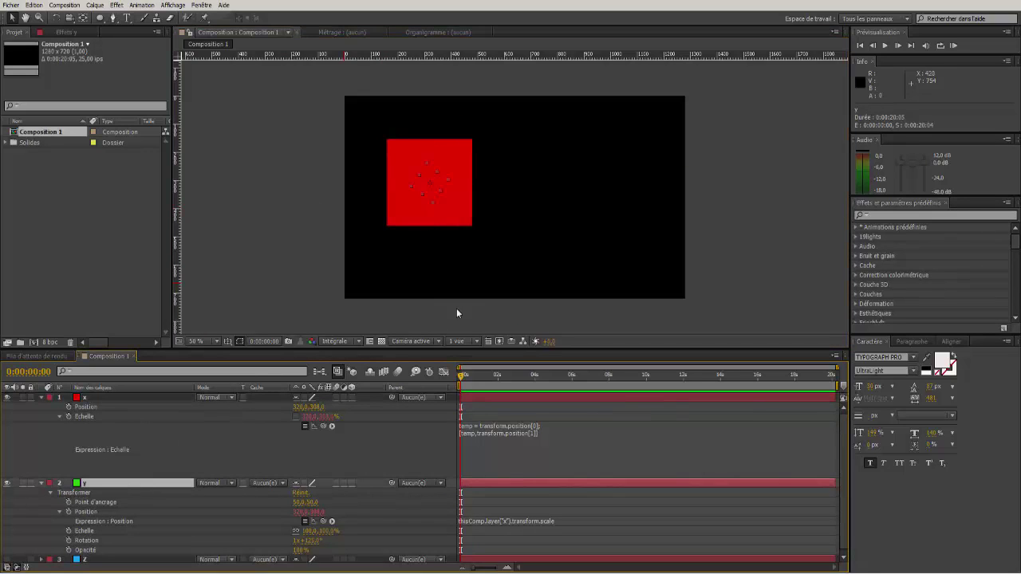
pyautogui.moveTo(436, 186); pyautogui.dragTo(458, 182)
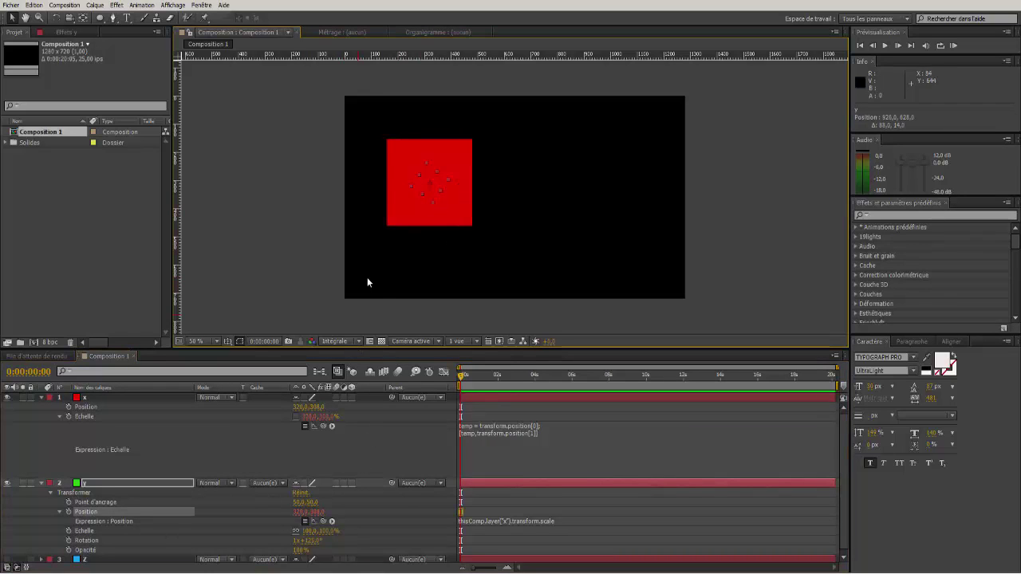
pyautogui.moveTo(437, 184); pyautogui.dragTo(522, 204)
pyautogui.click(153, 397)
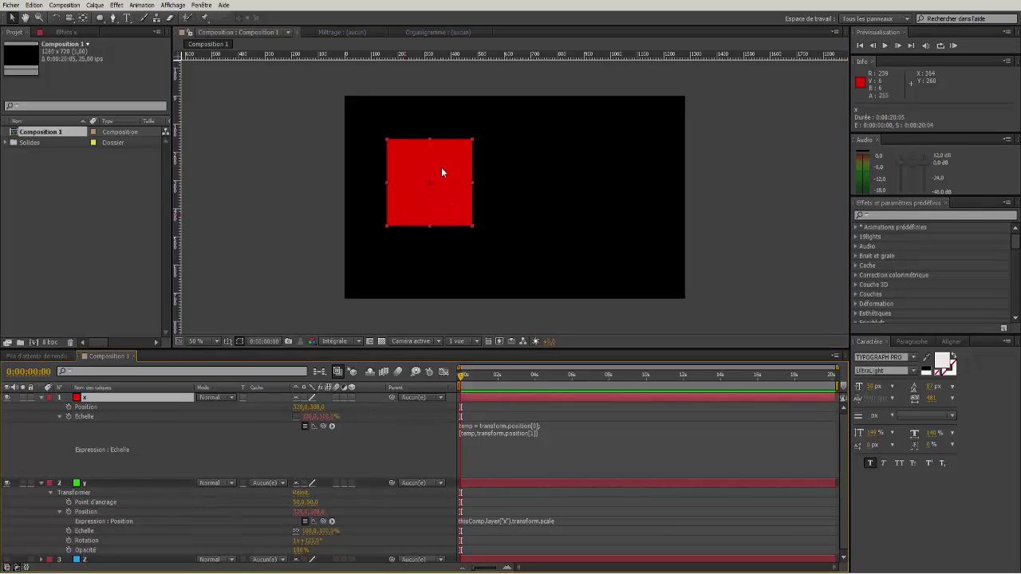
pyautogui.moveTo(434, 179); pyautogui.dragTo(455, 197)
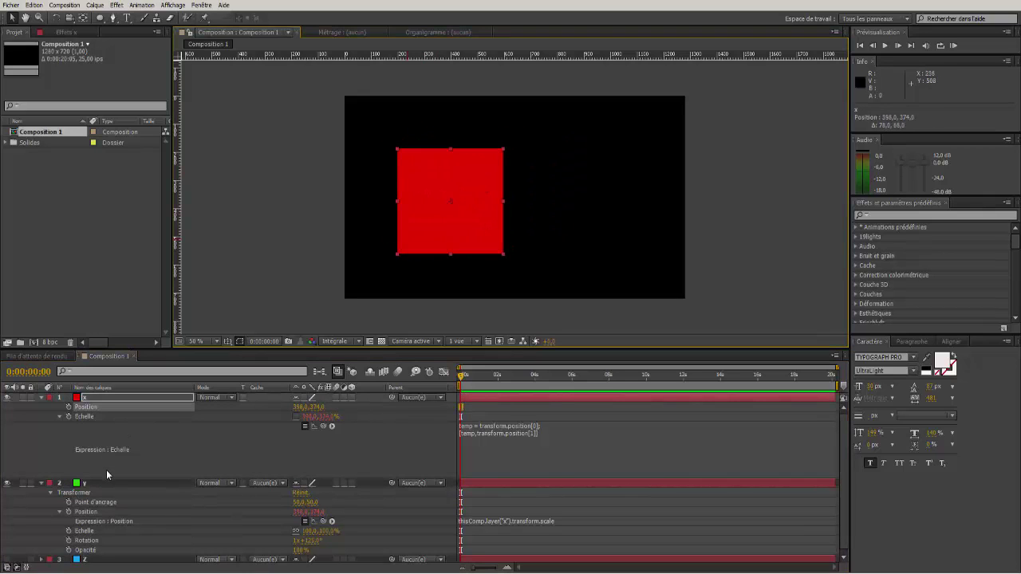
# Place layer y above layer x in the layer stack and move the red square to about (468, 360) to test the link
pyautogui.moveTo(107, 481); pyautogui.dragTo(136, 396)
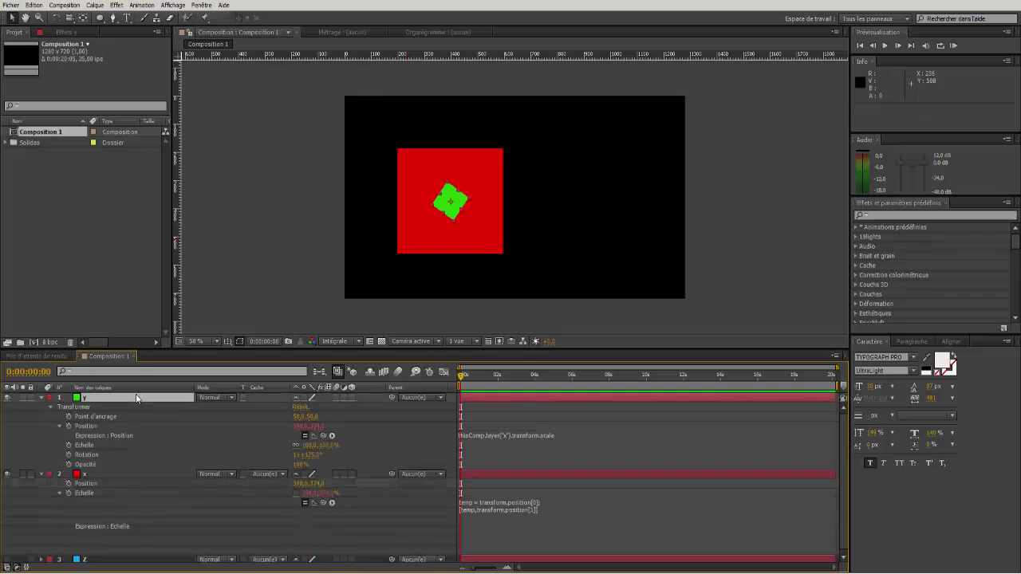
pyautogui.moveTo(479, 205); pyautogui.dragTo(512, 222)
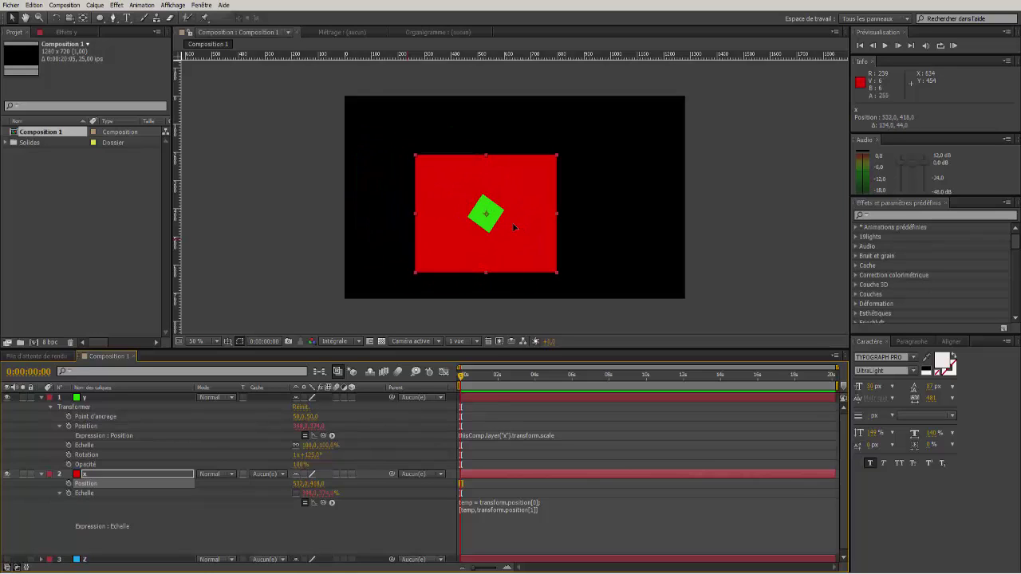
pyautogui.keyDown('alt'); pyautogui.click(69, 484); pyautogui.keyUp('alt')
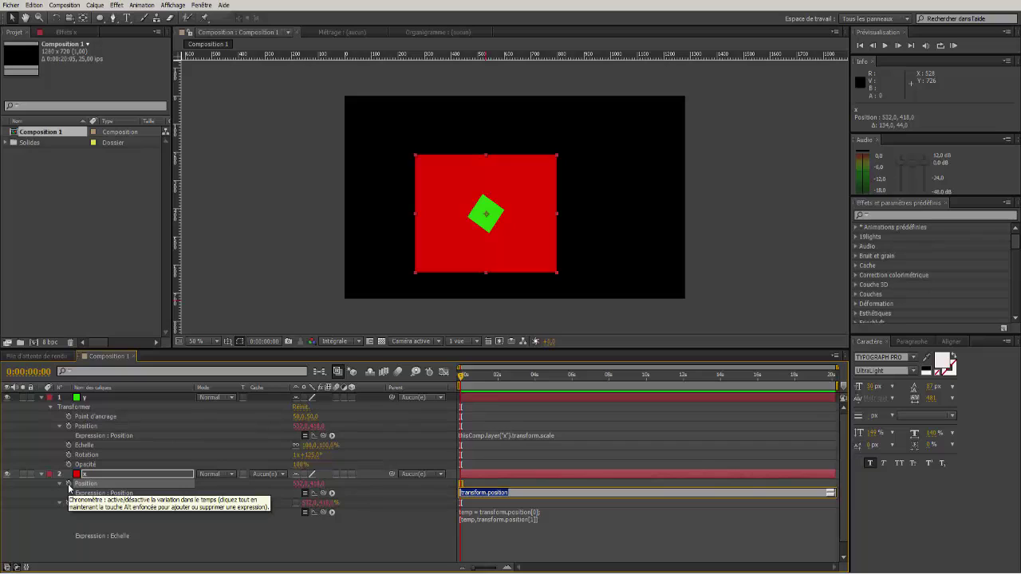
pyautogui.keyDown('alt'); pyautogui.click(69, 485); pyautogui.keyUp('alt')
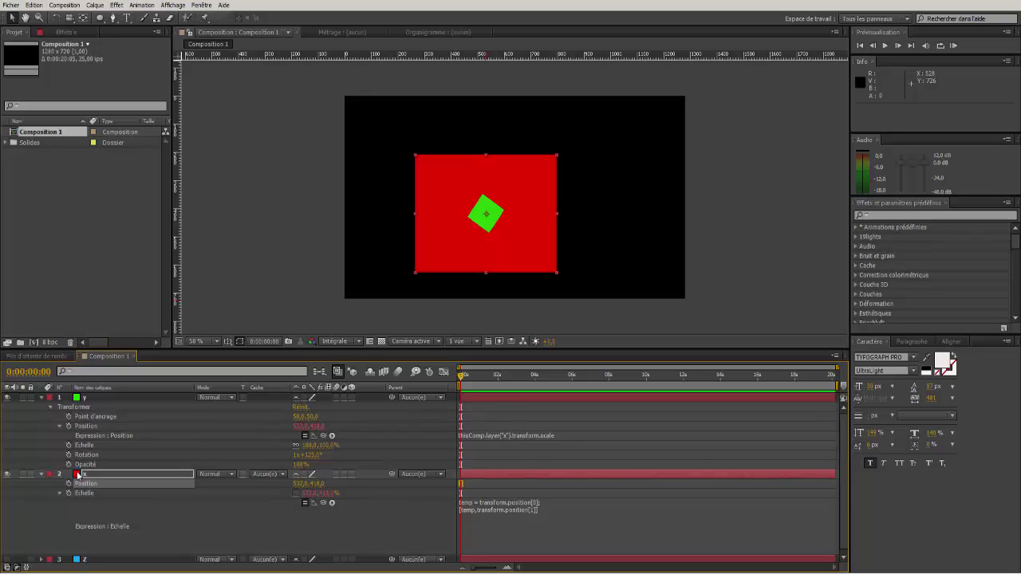
pyautogui.moveTo(433, 239); pyautogui.dragTo(442, 214)
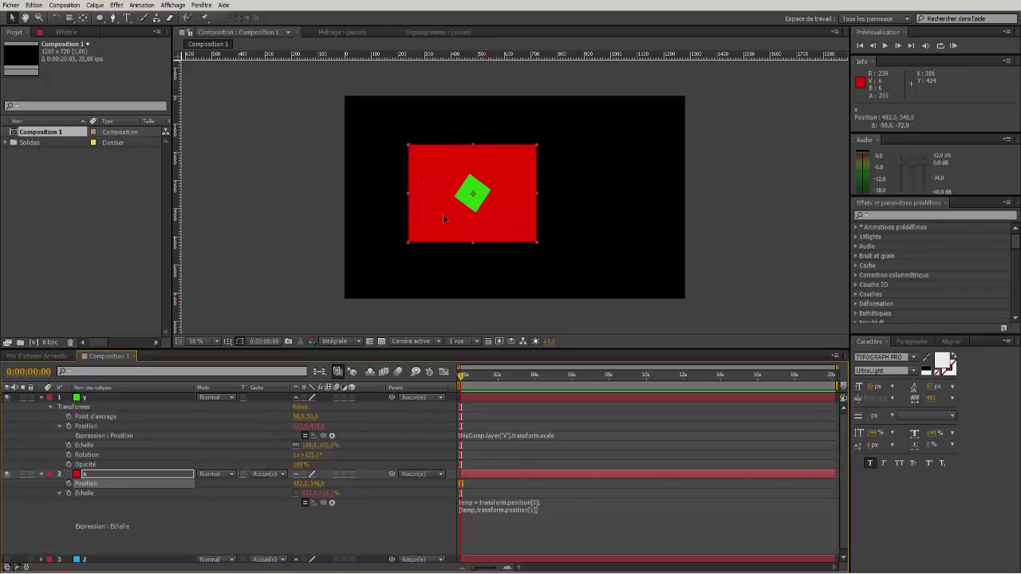
# Remove layer y's Position expression and link its Scale to the X value of layer x's Position
pyautogui.keyDown('alt'); pyautogui.click(69, 427); pyautogui.keyUp('alt')
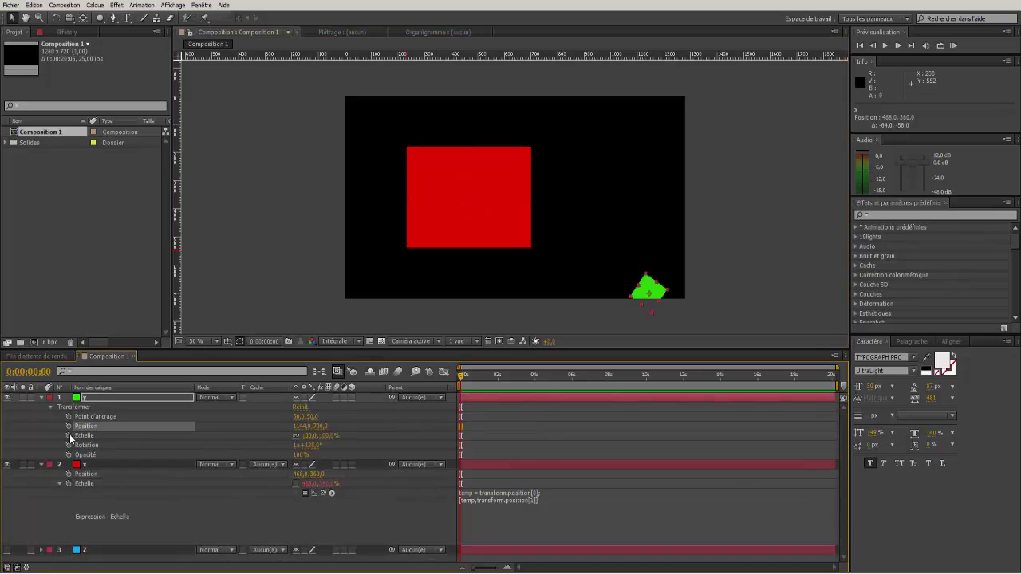
pyautogui.click(69, 435)
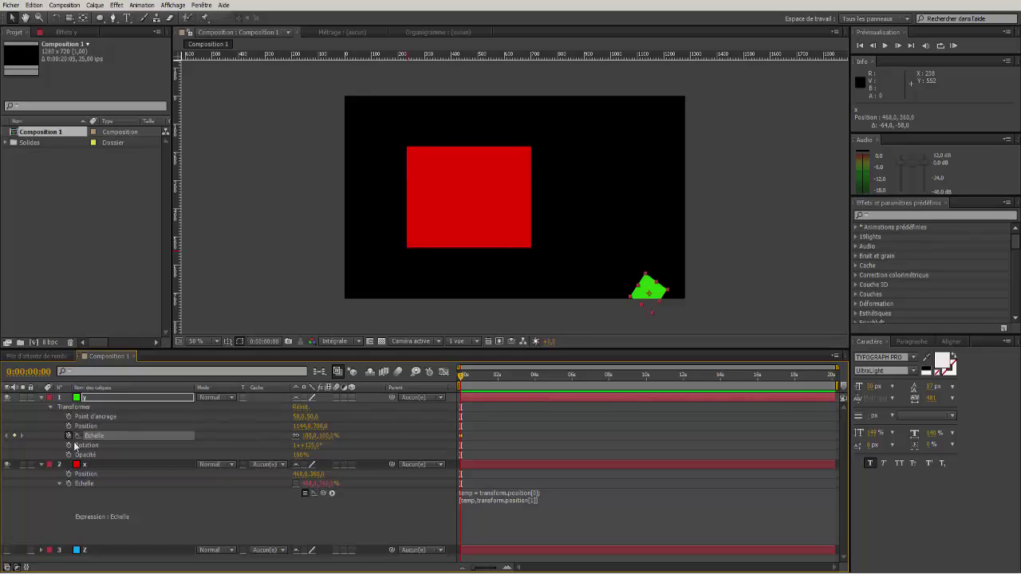
pyautogui.keyDown('alt'); pyautogui.click(70, 436); pyautogui.keyUp('alt')
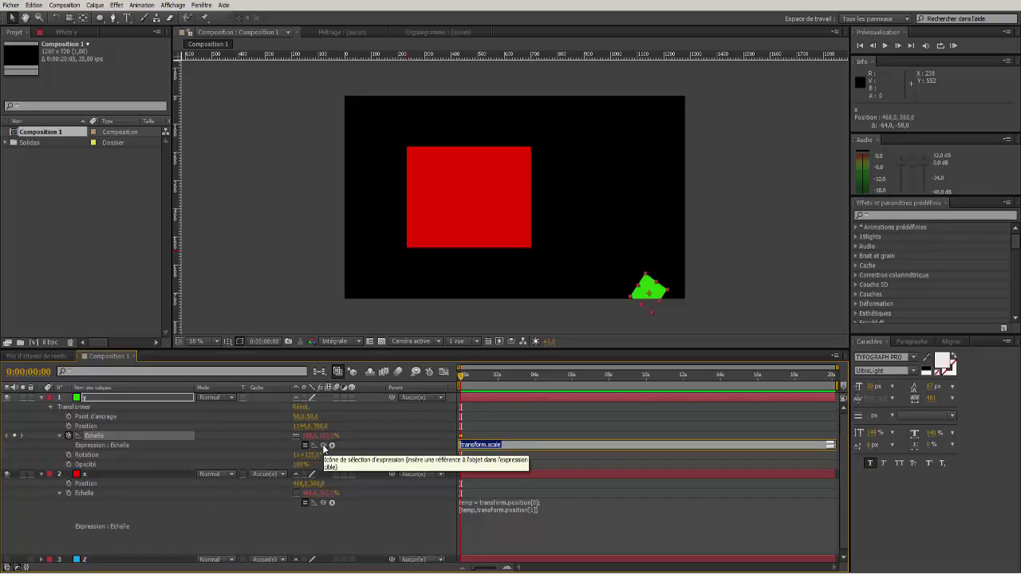
pyautogui.moveTo(322, 446); pyautogui.dragTo(303, 485)
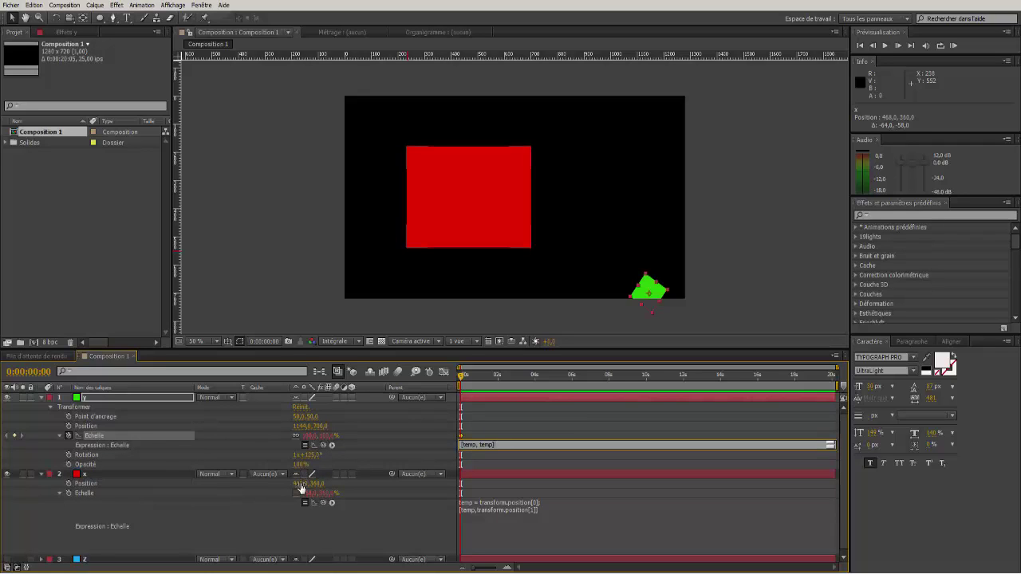
pyautogui.click(523, 445)
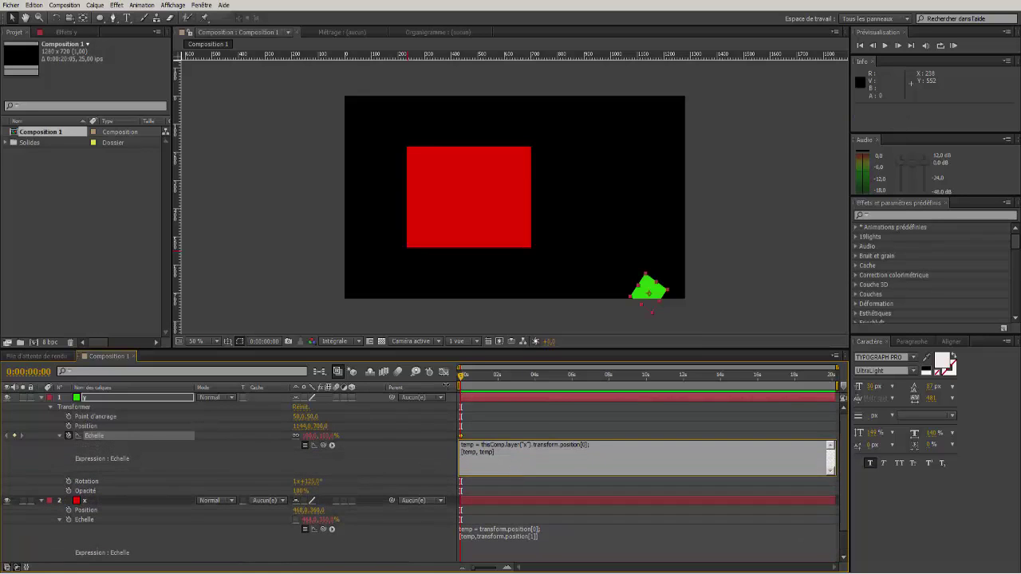
pyautogui.click(580, 316)
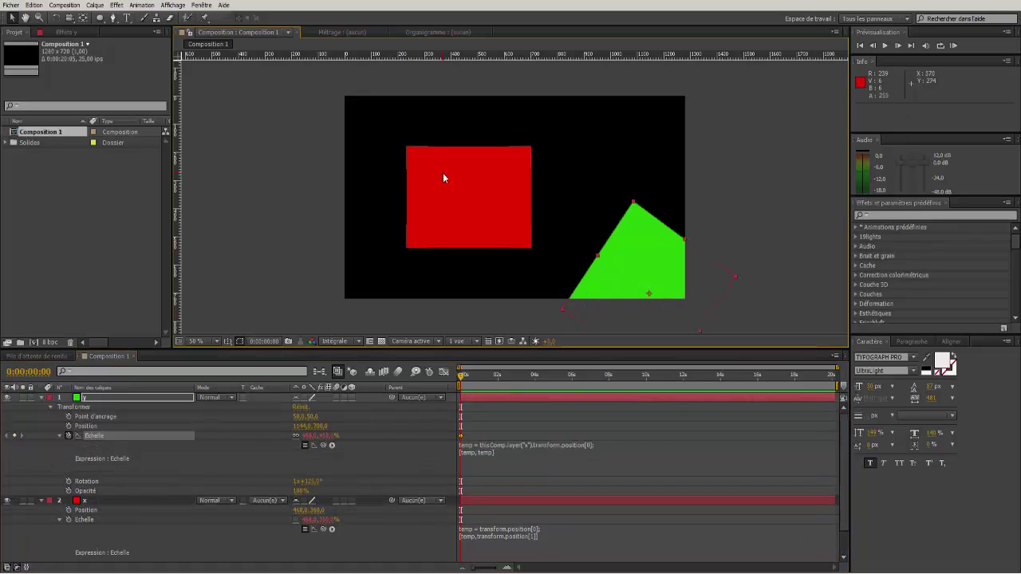
# Move the red square to about (306, 356) and replace the second temp in layer y's Scale expression with thisComp.layer("x").transform.position[1]
pyautogui.moveTo(474, 193); pyautogui.dragTo(428, 192)
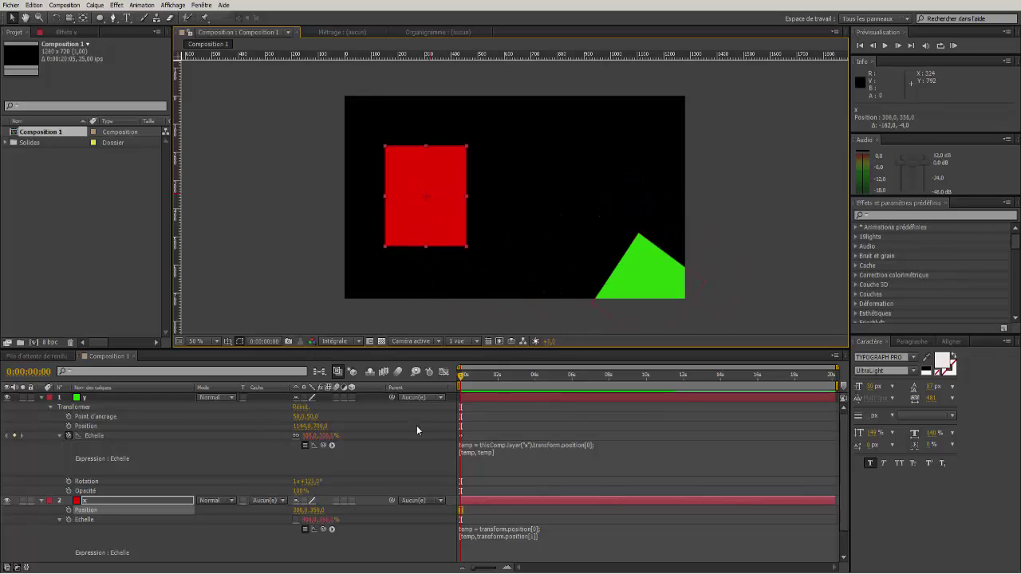
pyautogui.click(491, 454)
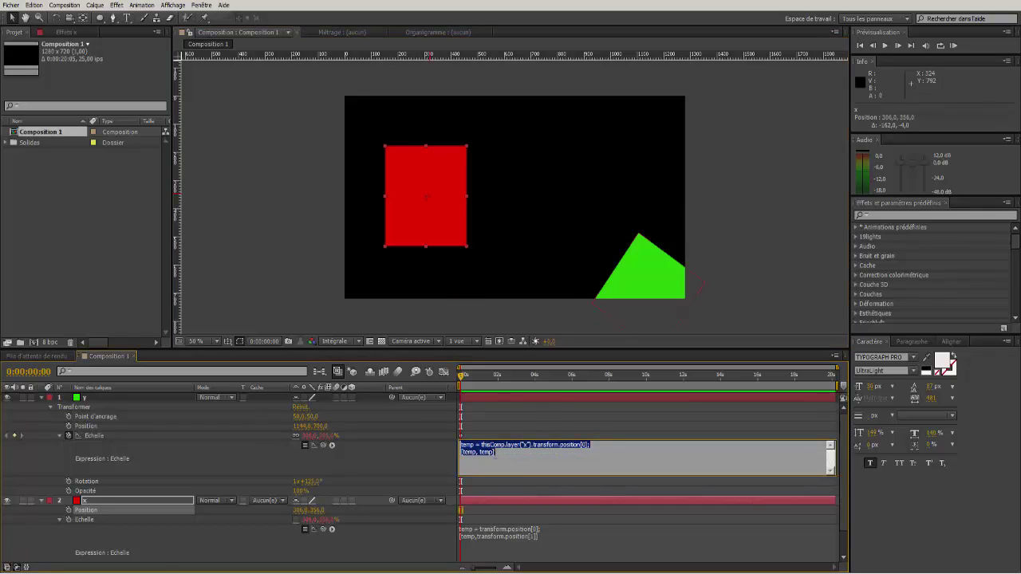
pyautogui.click(495, 452)
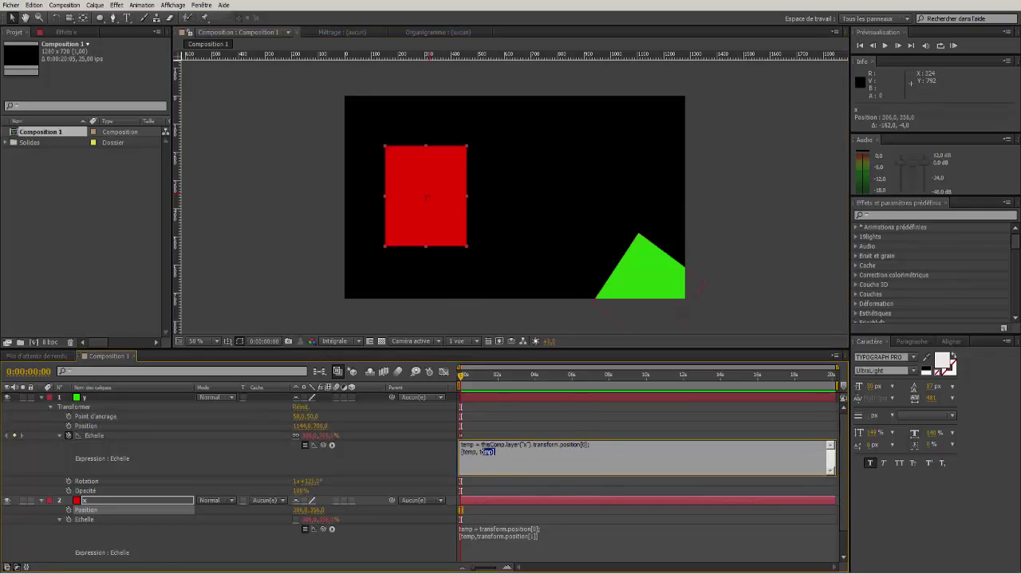
pyautogui.click(481, 452)
pyautogui.moveTo(323, 446); pyautogui.dragTo(317, 510)
pyautogui.click(753, 292)
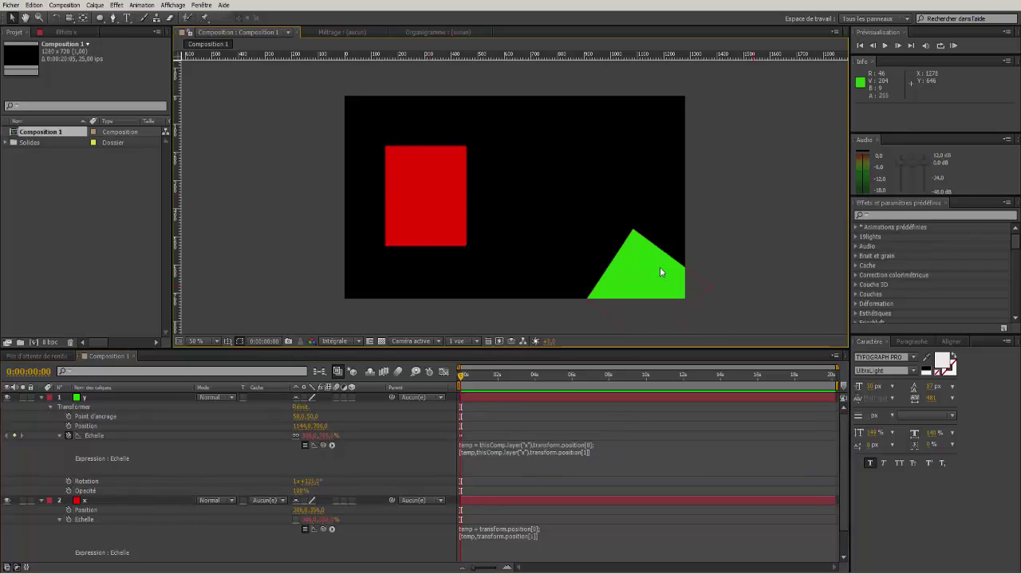
# Test the link by moving the red square to about (192, 160), and collapse layer x and layer y's Scale expression
pyautogui.moveTo(398, 204); pyautogui.dragTo(368, 147)
pyautogui.moveTo(437, 175); pyautogui.dragTo(368, 168)
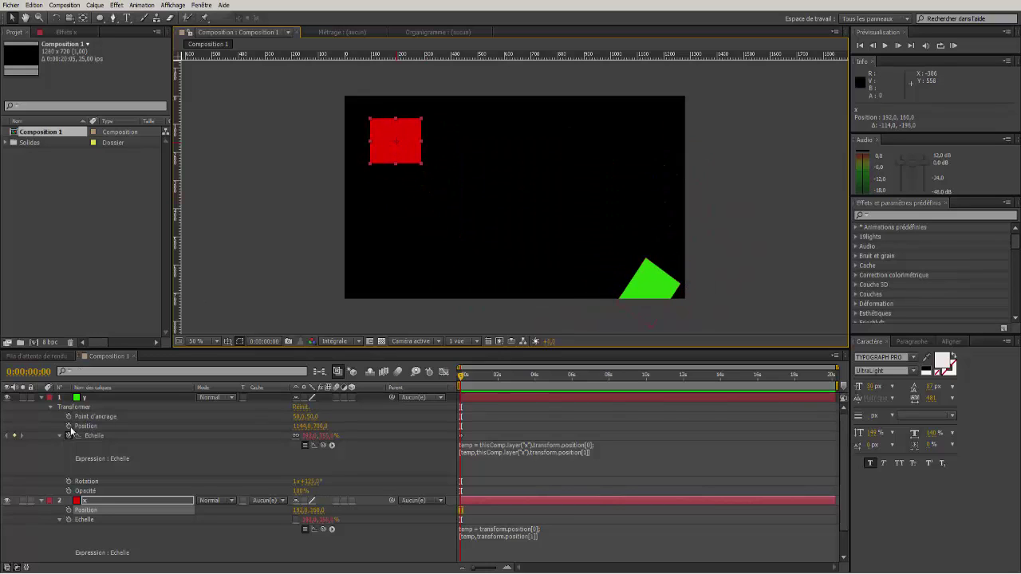
pyautogui.click(59, 436)
pyautogui.click(50, 407)
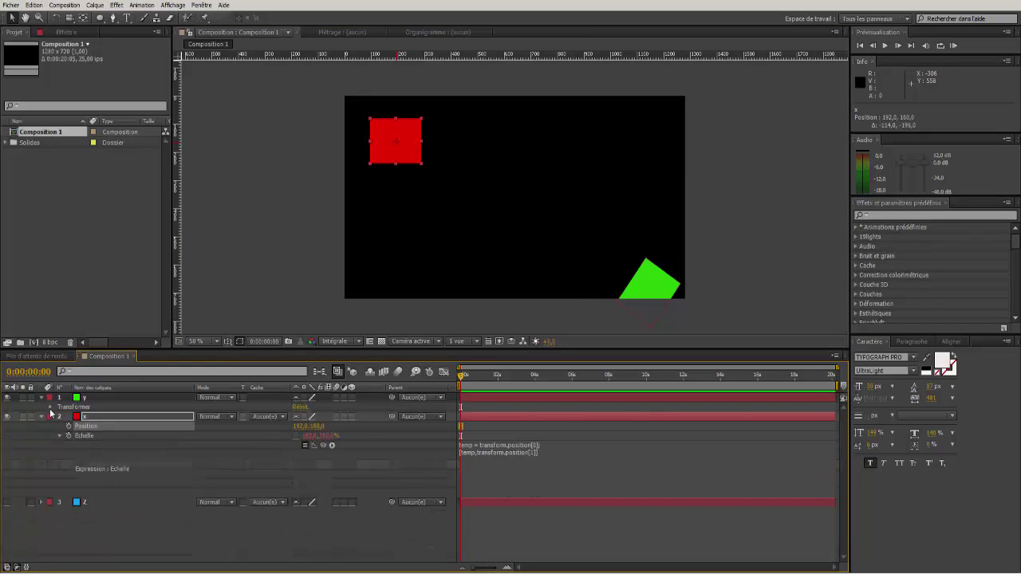
pyautogui.click(41, 416)
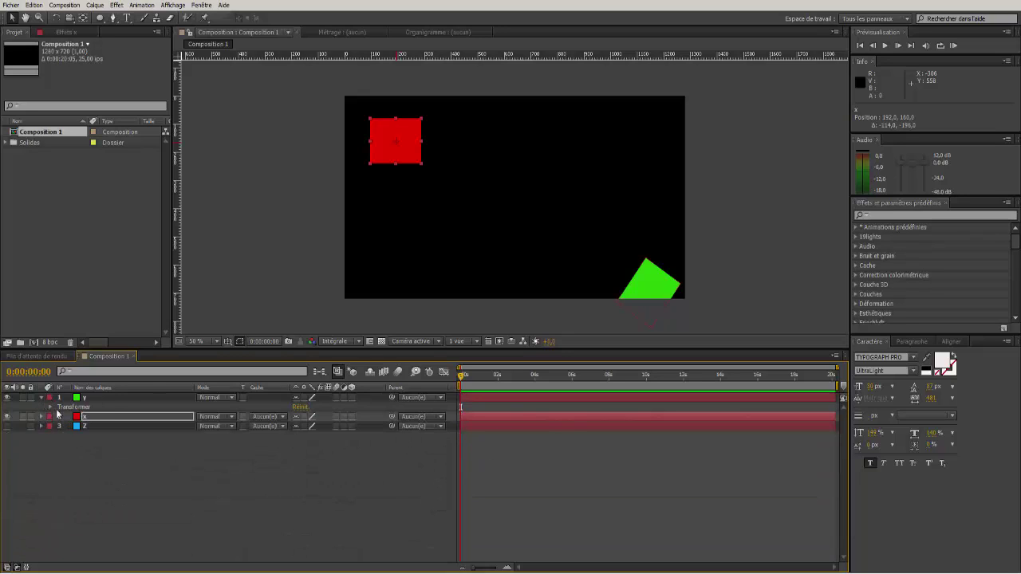
pyautogui.click(51, 407)
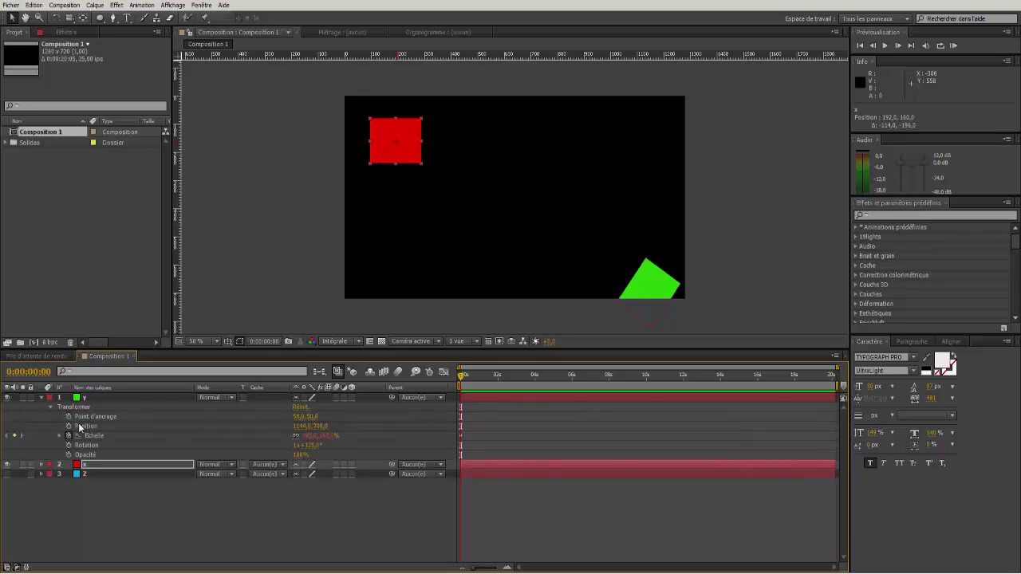
pyautogui.click(69, 427)
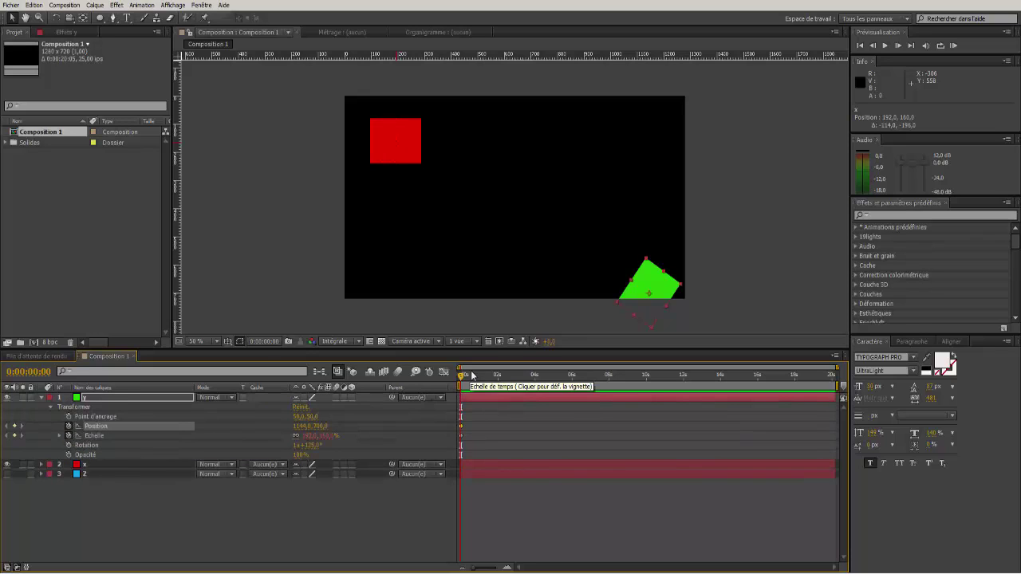
pyautogui.click(608, 375)
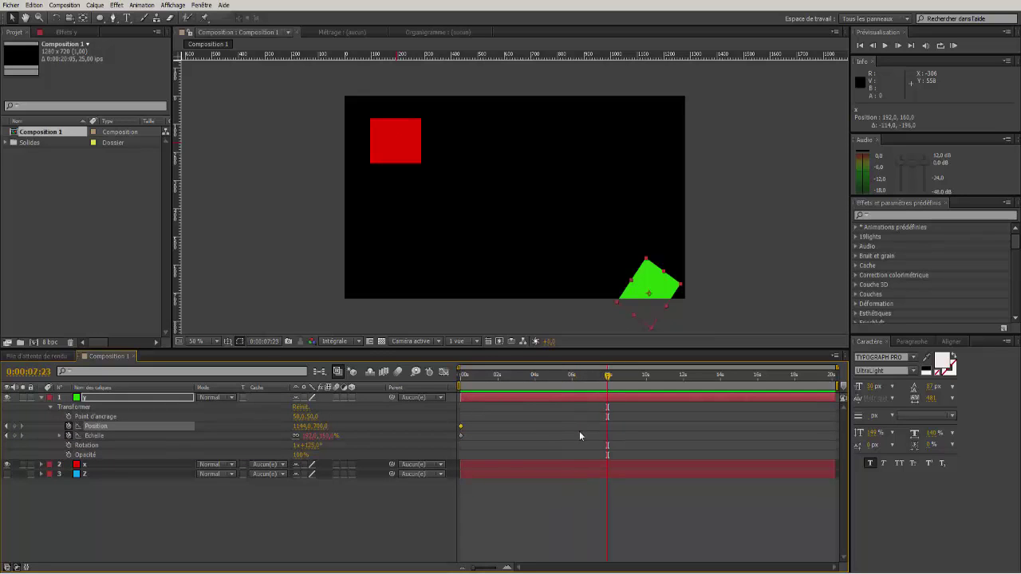
pyautogui.moveTo(392, 158); pyautogui.dragTo(637, 171)
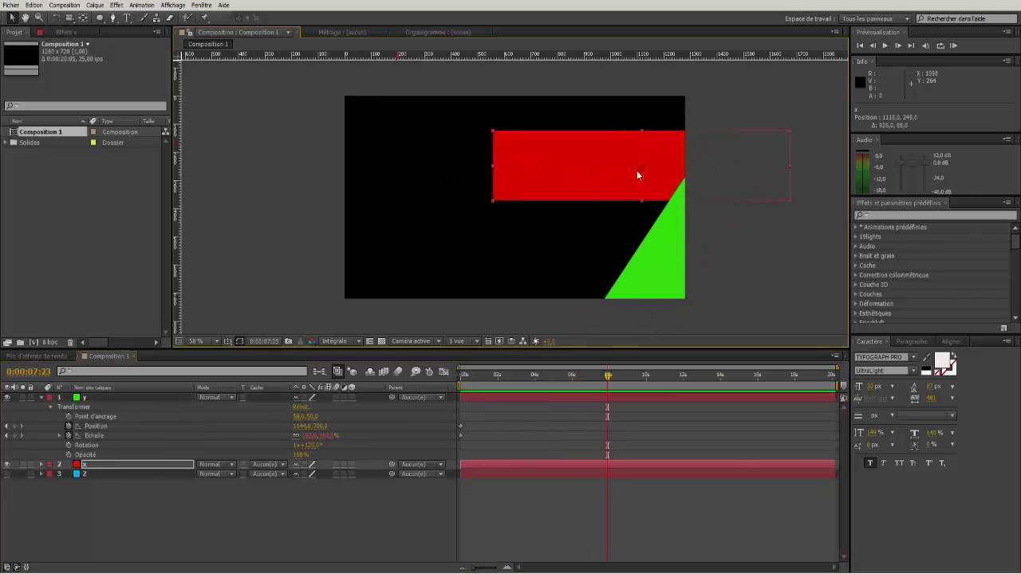
pyautogui.click(15, 427)
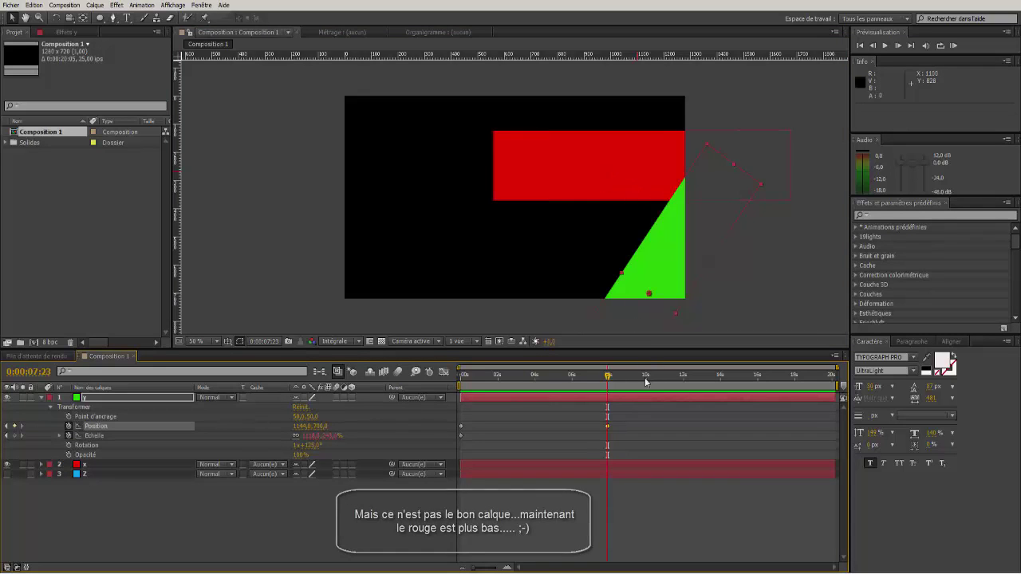
pyautogui.moveTo(608, 375); pyautogui.dragTo(535, 377)
pyautogui.moveTo(592, 173); pyautogui.dragTo(453, 340)
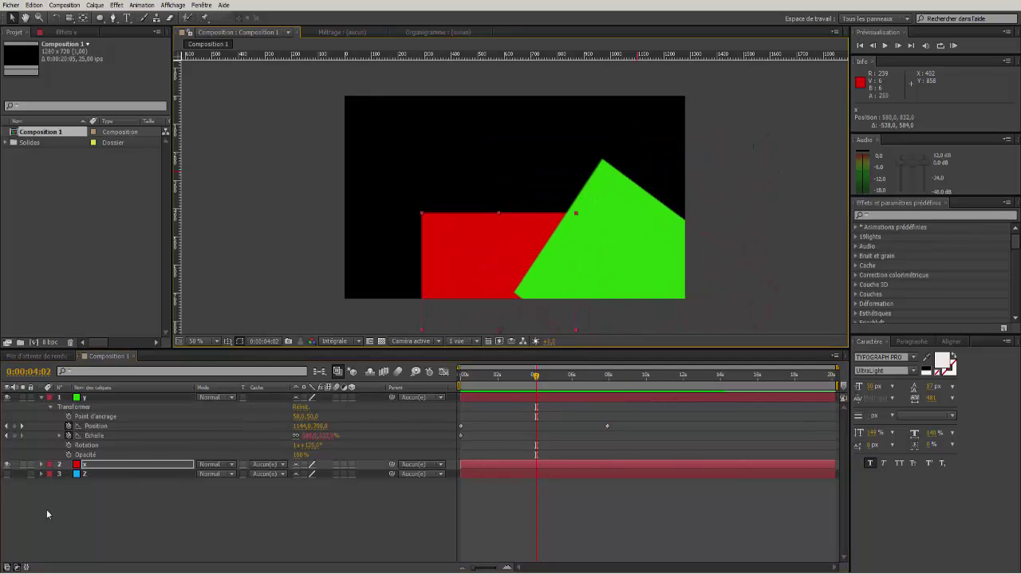
pyautogui.click(15, 429)
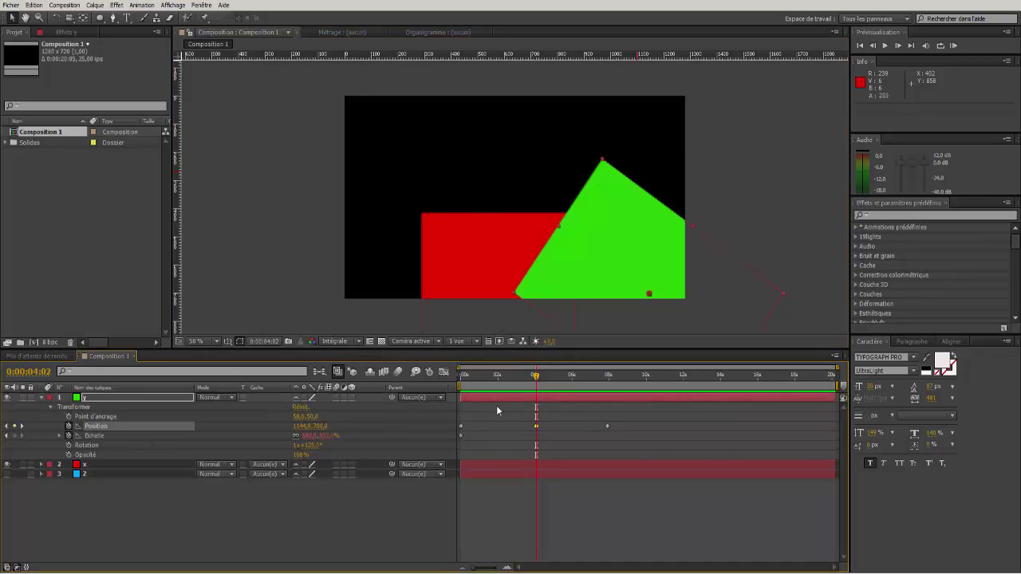
pyautogui.moveTo(536, 375); pyautogui.dragTo(461, 375)
pyautogui.click(48, 511)
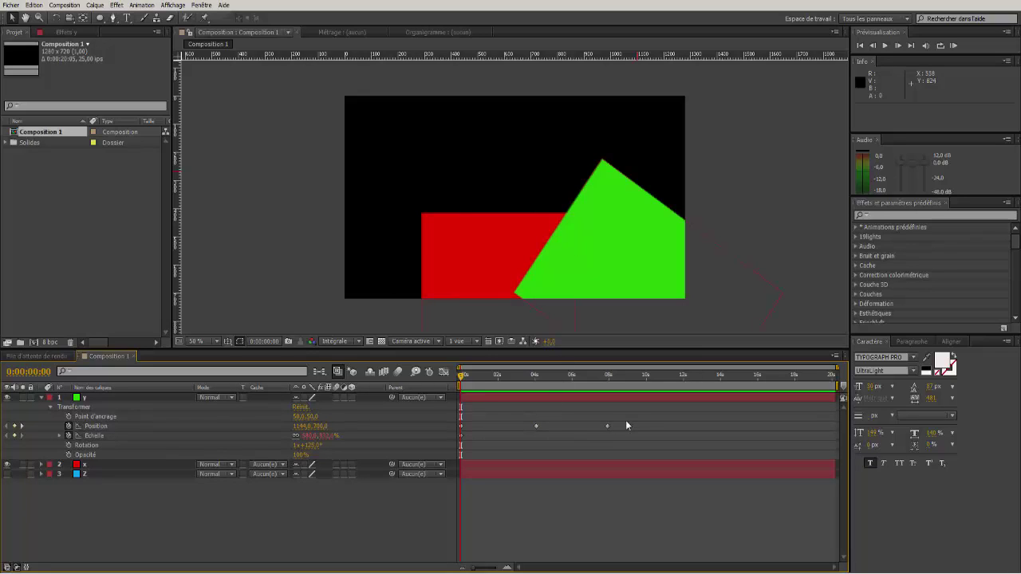
pyautogui.moveTo(617, 423); pyautogui.dragTo(459, 434)
pyautogui.press('Delete')
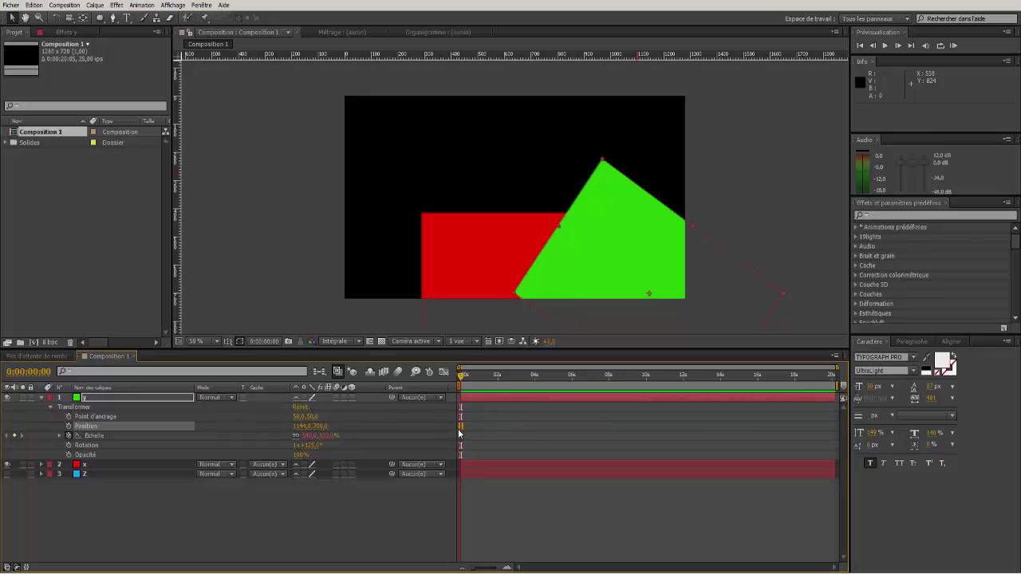
pyautogui.press('F2')
# Animate layer x's Position from about (86, 432) at the start to about (1262, 412) at 0:00:07:23
pyautogui.click(40, 468)
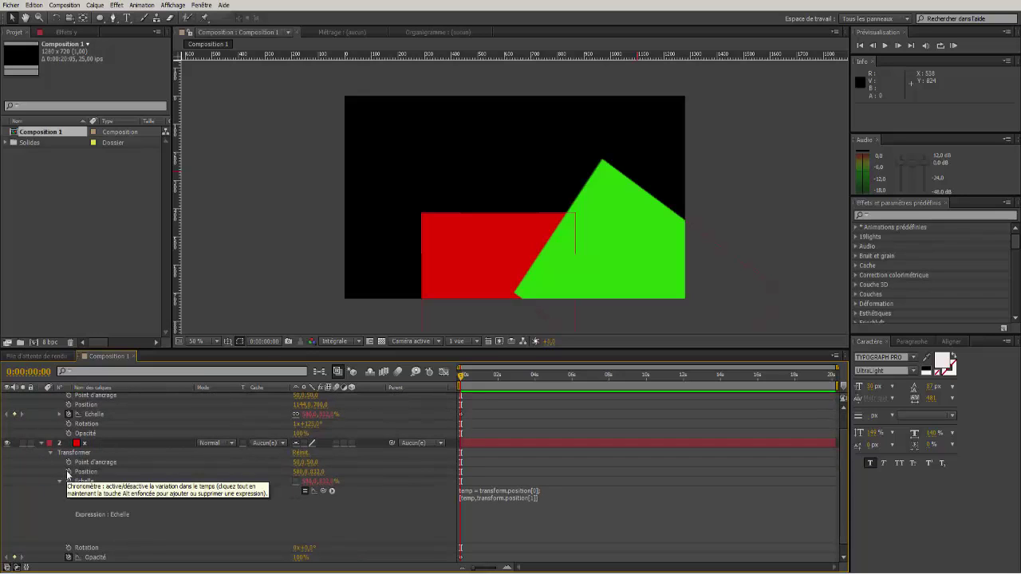
pyautogui.click(67, 471)
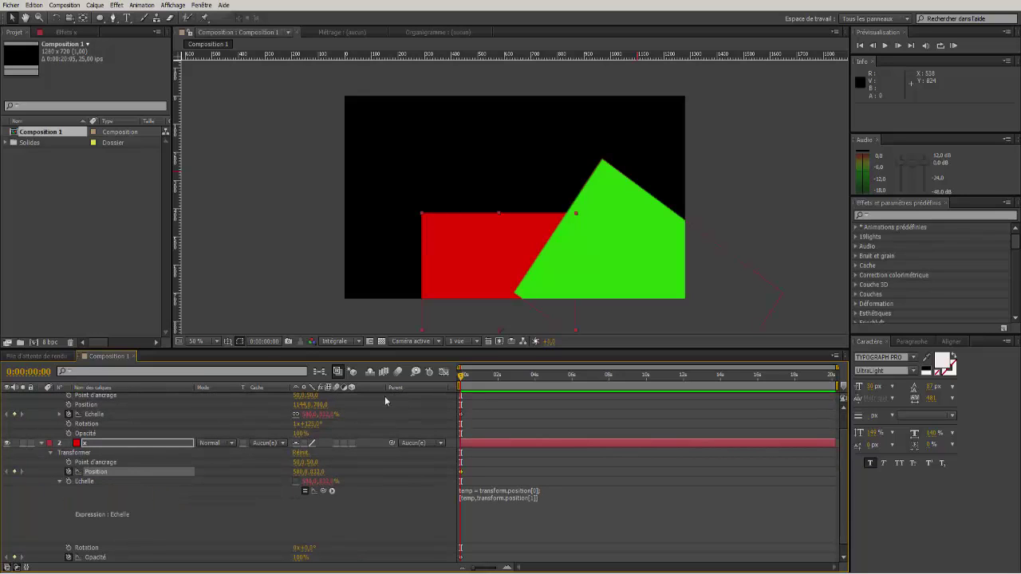
pyautogui.moveTo(479, 268); pyautogui.dragTo(348, 214)
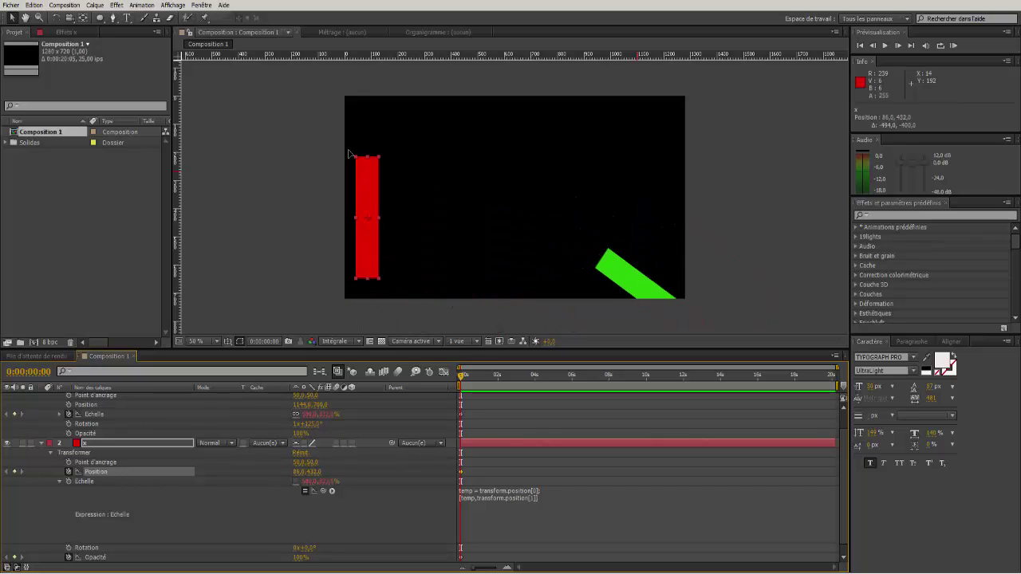
pyautogui.moveTo(463, 376); pyautogui.dragTo(609, 381)
pyautogui.moveTo(377, 205); pyautogui.dragTo(689, 199)
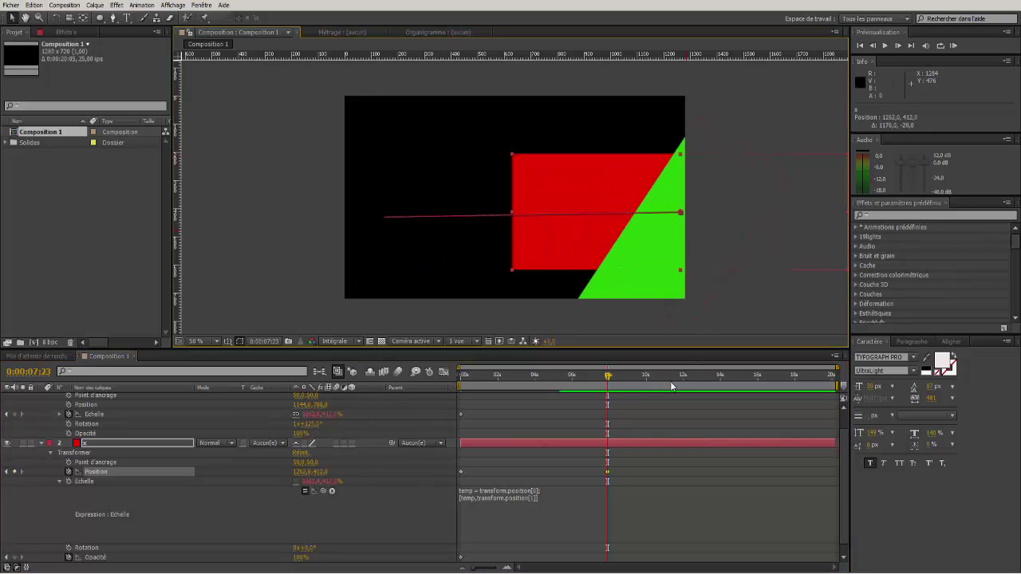
# Add Position keyframes to layer x of about (510, 739) at 0:00:04:07 and about (653, 207) at 0:00:00:24
pyautogui.moveTo(610, 377); pyautogui.dragTo(541, 379)
pyautogui.moveTo(541, 225); pyautogui.dragTo(485, 311)
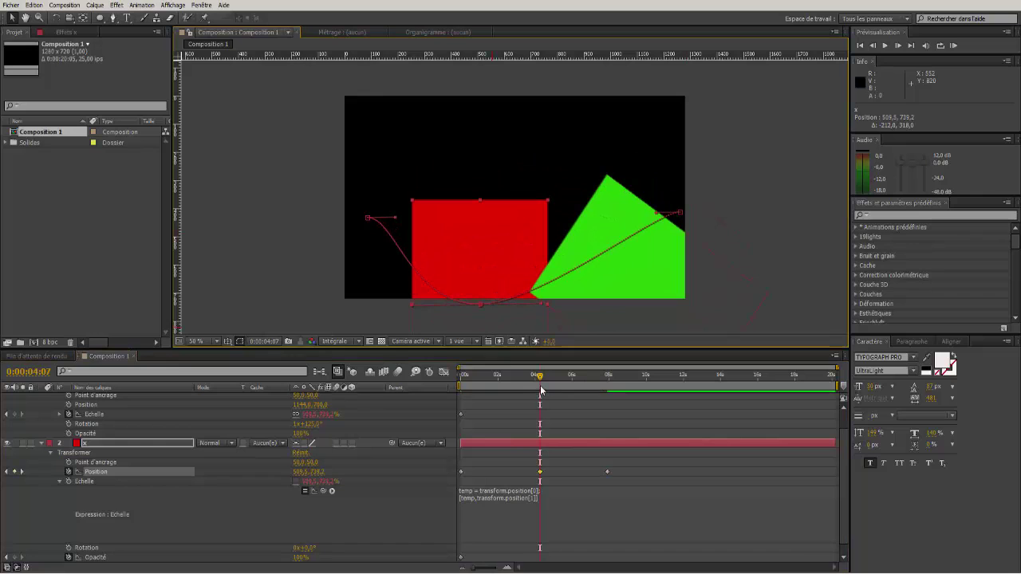
pyautogui.moveTo(539, 381); pyautogui.dragTo(479, 377)
pyautogui.moveTo(407, 233); pyautogui.dragTo(538, 145)
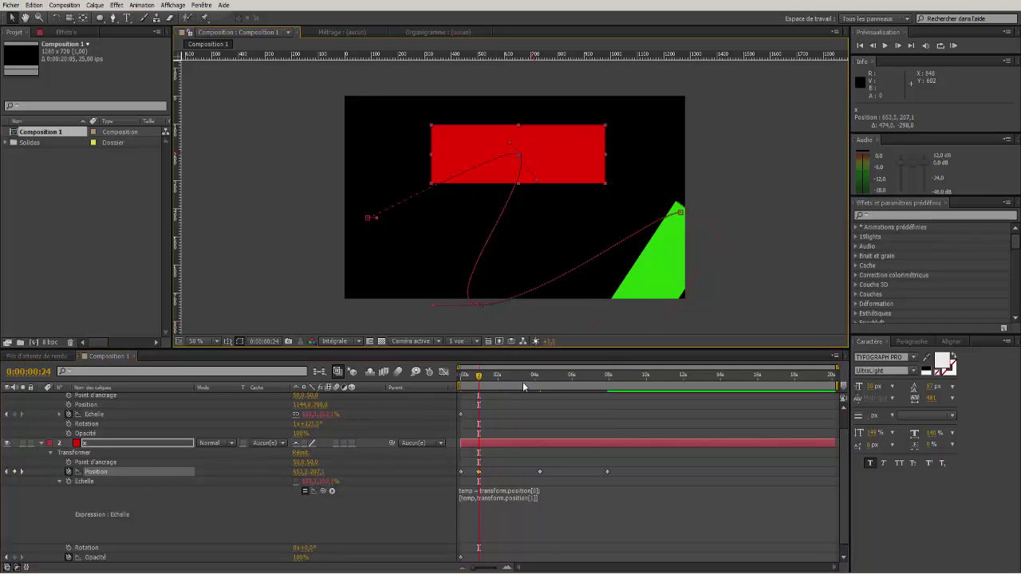
# Delete layer y's Scale keyframe and shorten the work area to end at about 0:00:08:12
pyautogui.click(461, 416)
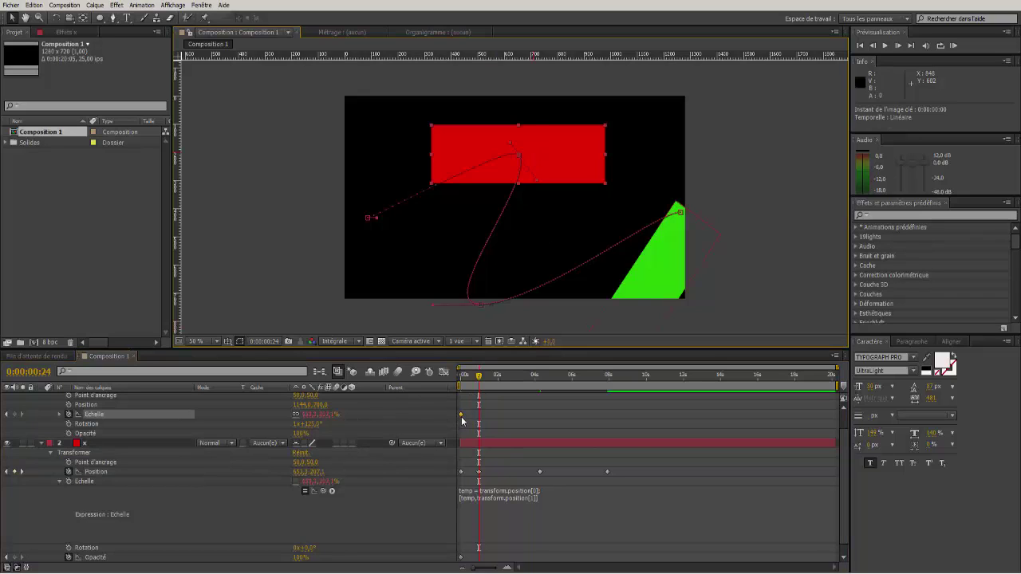
pyautogui.press('Delete')
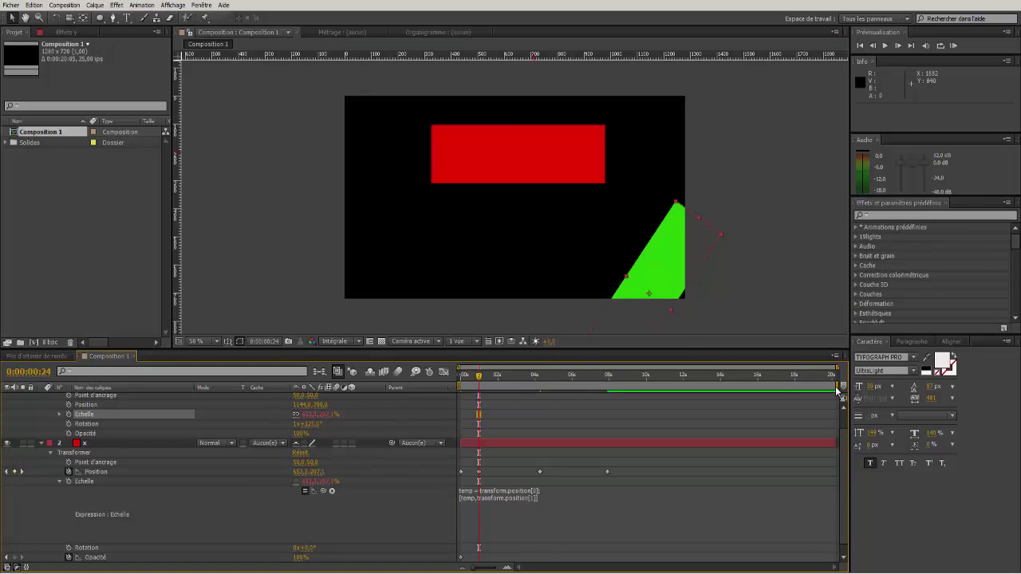
pyautogui.moveTo(838, 386); pyautogui.dragTo(620, 386)
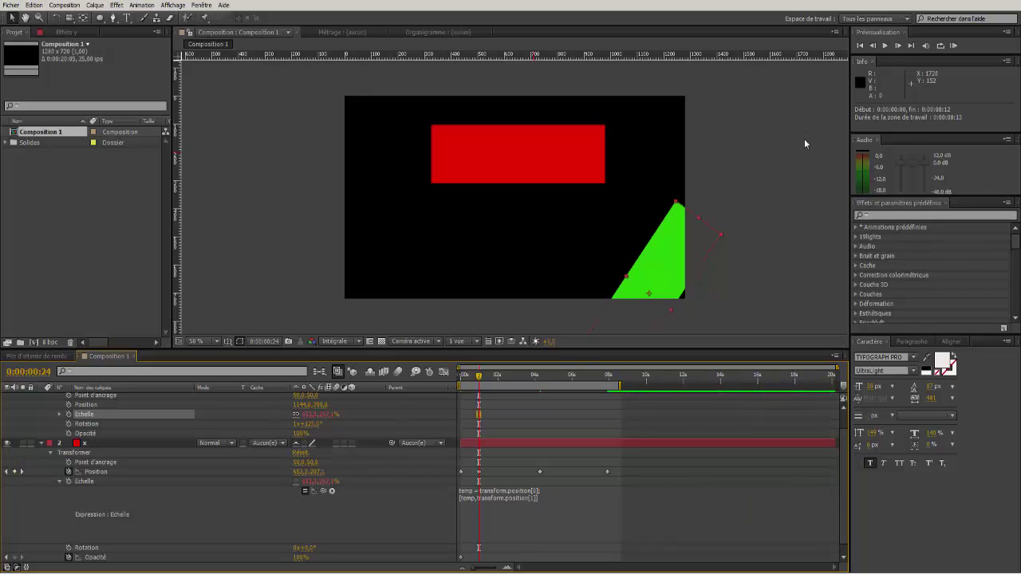
# Run a RAM preview of the animation from the start and collapse layer x's properties
pyautogui.click(861, 46)
pyautogui.click(954, 46)
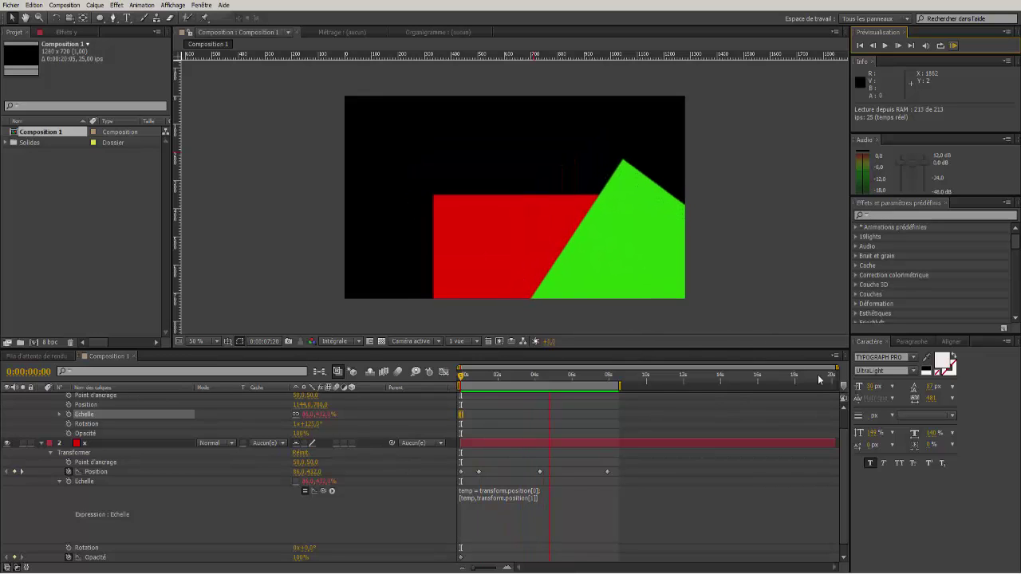
pyautogui.click(42, 445)
pyautogui.click(43, 444)
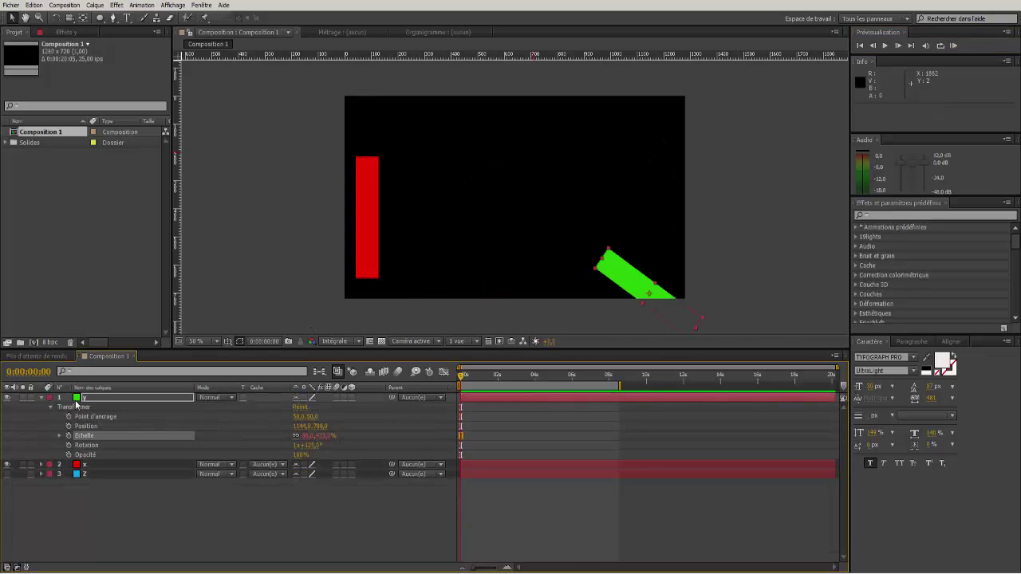
# Play the animation with layer y selected, stop at 0:00:05:22, and collapse and deselect layer y
pyautogui.click(89, 397)
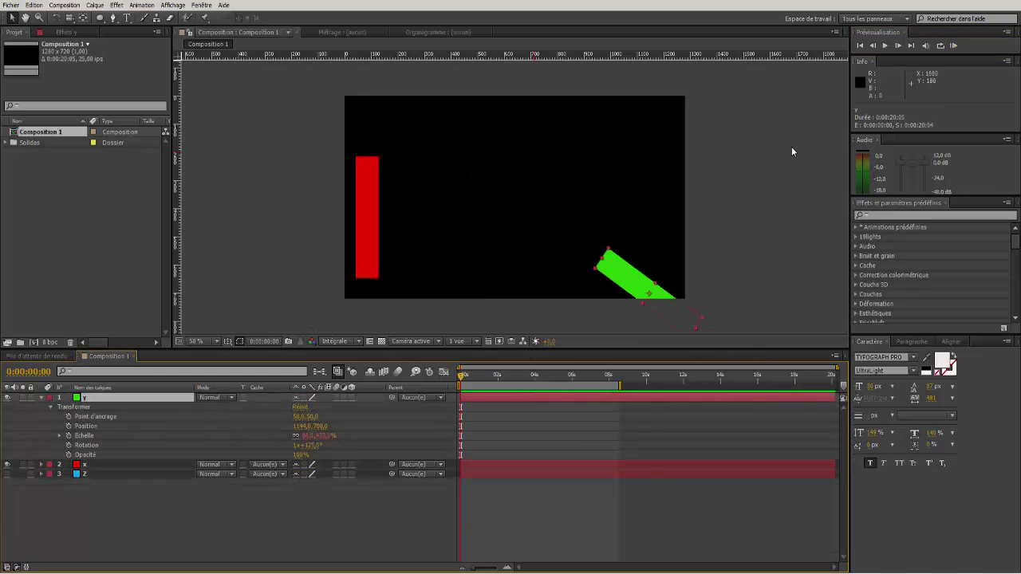
pyautogui.scroll(-1, 788, 172)
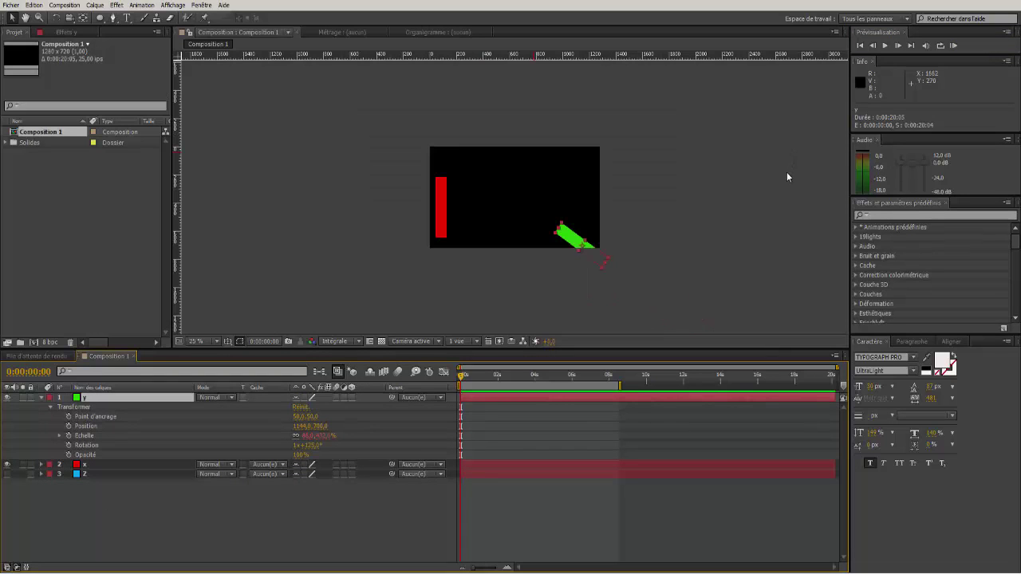
pyautogui.click(885, 46)
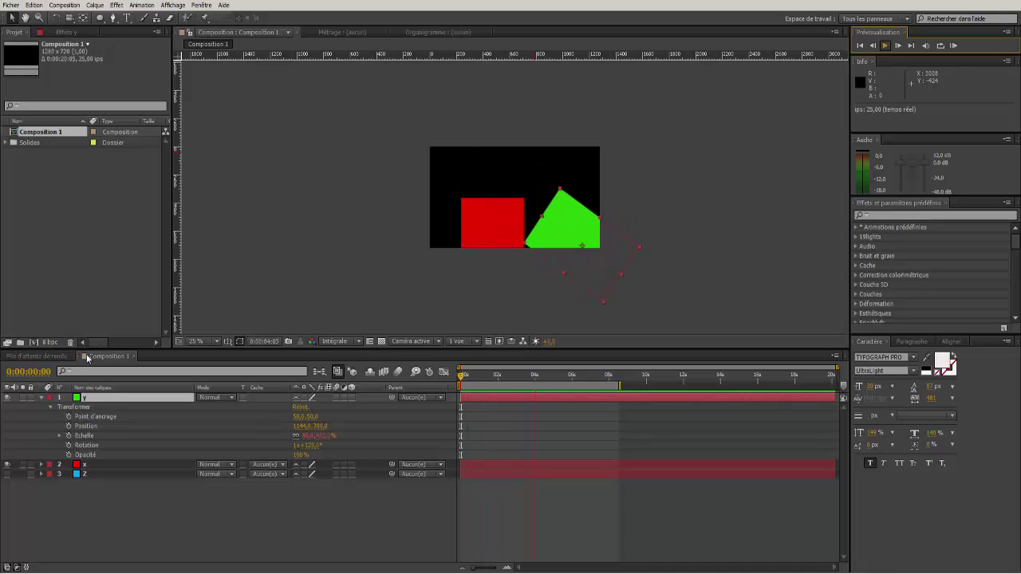
pyautogui.press('space')
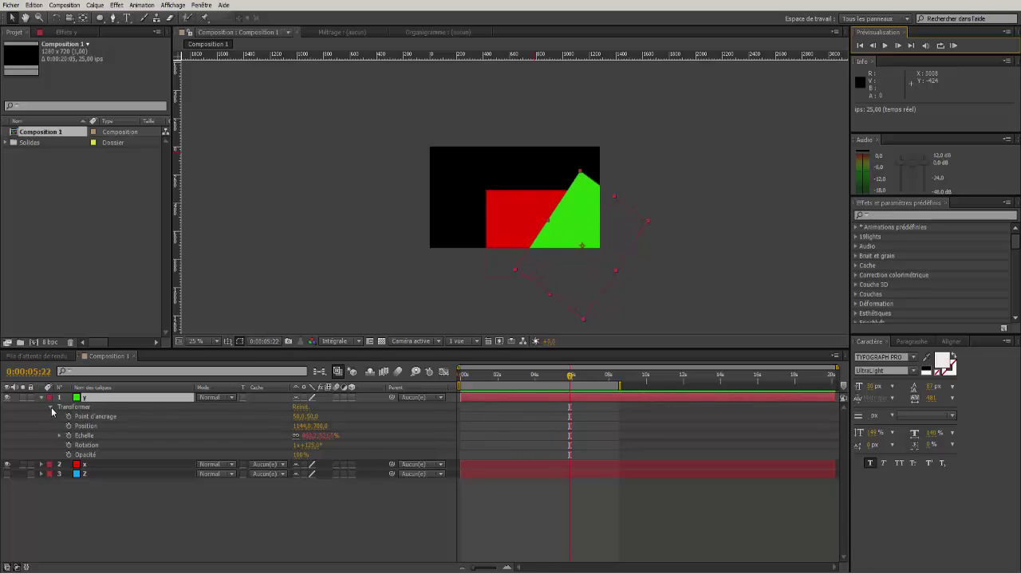
pyautogui.click(42, 398)
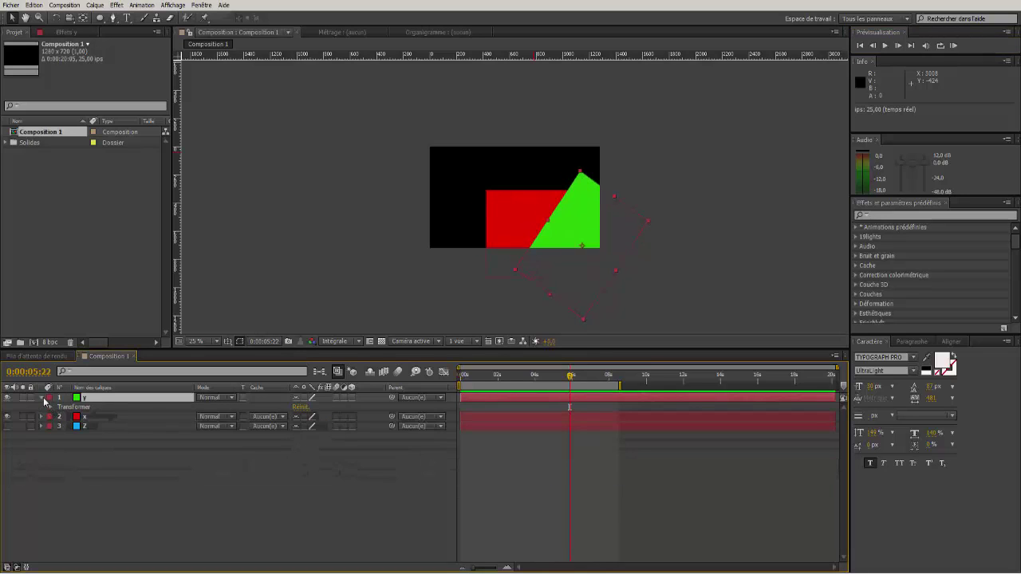
pyautogui.click(57, 452)
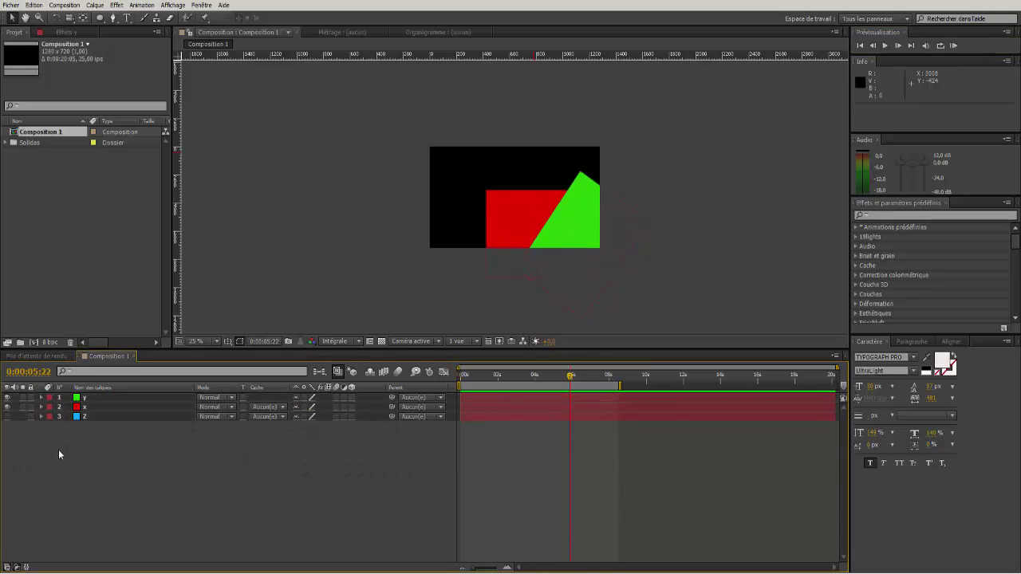